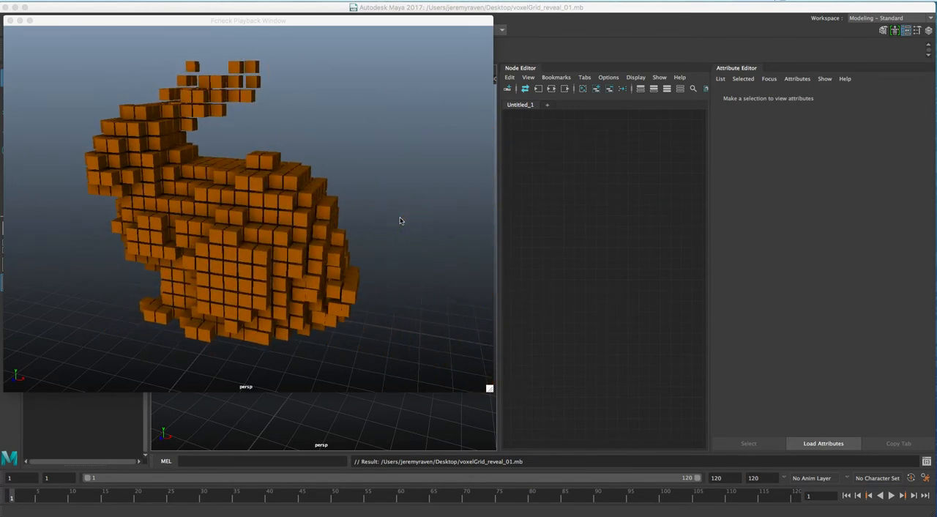
# Step: Graph the bunny mesh's input and output connections in the Node Editor, removing the initialShadingGroup and bunny1 nodes to keep only bunnyShape1
pyautogui.press('i')
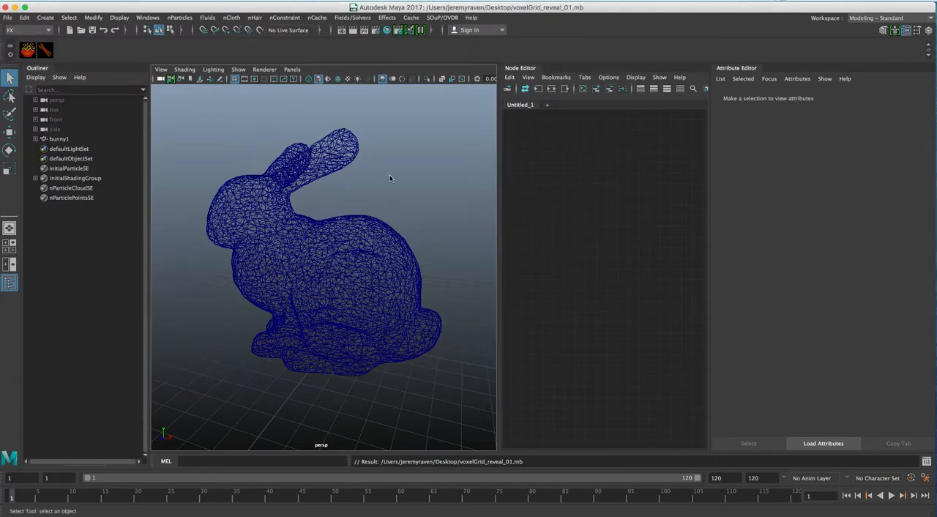
pyautogui.moveTo(364, 254)
pyautogui.keyDown('alt'); pyautogui.mouseDown()
pyautogui.moveTo(272, 237)
pyautogui.moveTo(265, 300)
pyautogui.moveTo(398, 238)
pyautogui.moveTo(354, 250)
pyautogui.mouseUp(); pyautogui.keyUp('alt')
pyautogui.moveTo(290, 247)
pyautogui.keyDown('alt'); pyautogui.mouseDown(button='right')
pyautogui.moveTo(341, 244)
pyautogui.moveTo(305, 246)
pyautogui.mouseUp(button='right'); pyautogui.keyUp('alt')
pyautogui.keyDown('alt'); pyautogui.moveTo(305, 245); pyautogui.dragTo(308, 250); pyautogui.keyUp('alt')
pyautogui.click(350, 240)
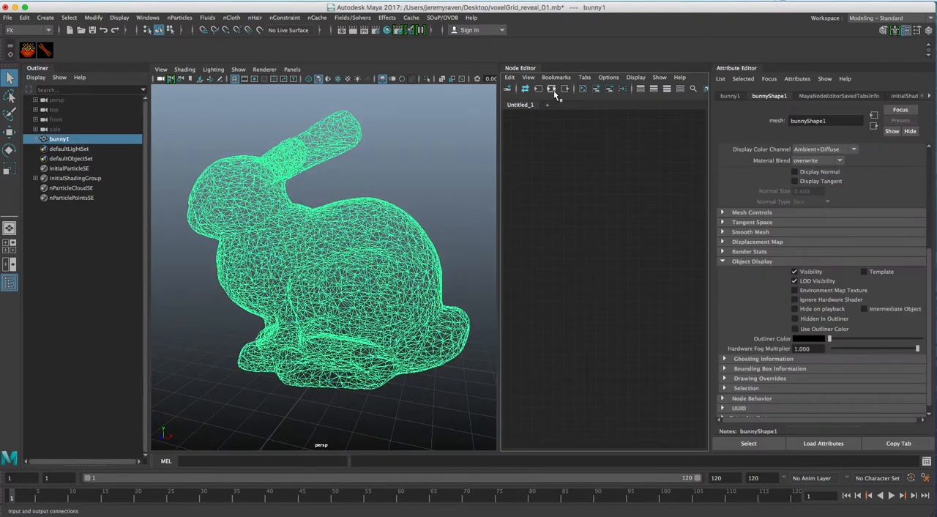
pyautogui.click(552, 90)
pyautogui.click(646, 267)
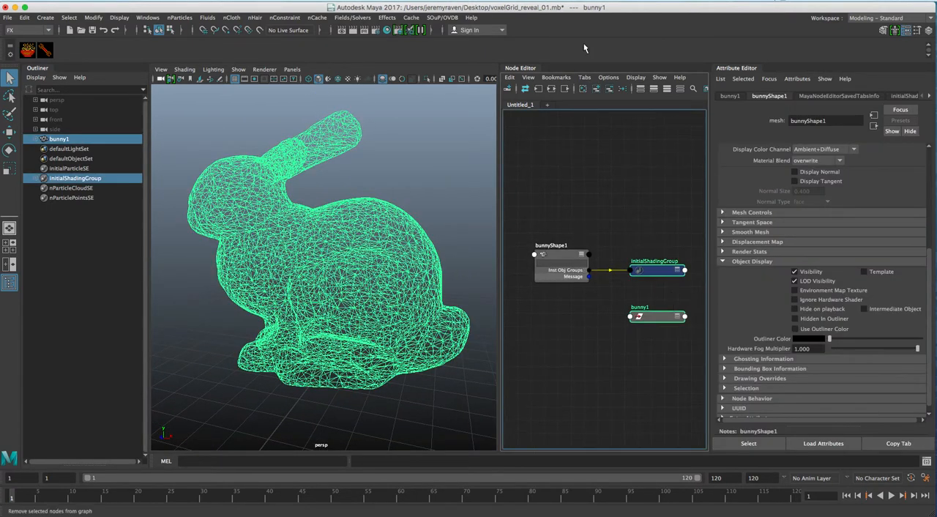
pyautogui.click(608, 90)
pyautogui.moveTo(561, 254); pyautogui.dragTo(546, 240)
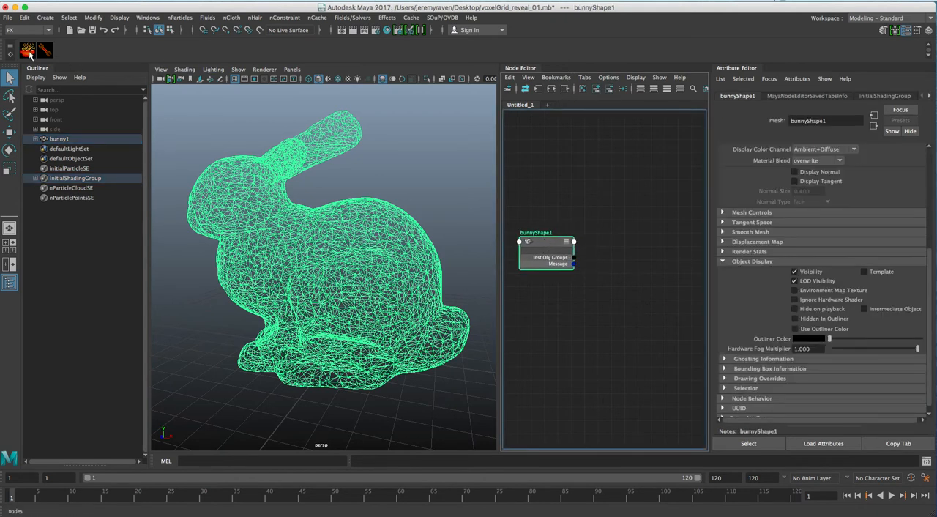
# Step: Create a SOuP voxelGrid node fed by the bunny shape and place it beside bunnyShape1 in the graph
pyautogui.click(30, 52)
pyautogui.click(181, 468)
pyautogui.moveTo(634, 231); pyautogui.dragTo(632, 229)
pyautogui.keyDown('alt'); pyautogui.moveTo(632, 229); pyautogui.dragTo(599, 218, button='middle'); pyautogui.keyUp('alt')
pyautogui.moveTo(524, 248); pyautogui.dragTo(523, 236)
pyautogui.moveTo(601, 217); pyautogui.dragTo(605, 220)
pyautogui.keyDown('alt'); pyautogui.moveTo(602, 221); pyautogui.dragTo(620, 207, button='middle'); pyautogui.keyUp('alt')
pyautogui.moveTo(549, 228); pyautogui.dragTo(553, 221)
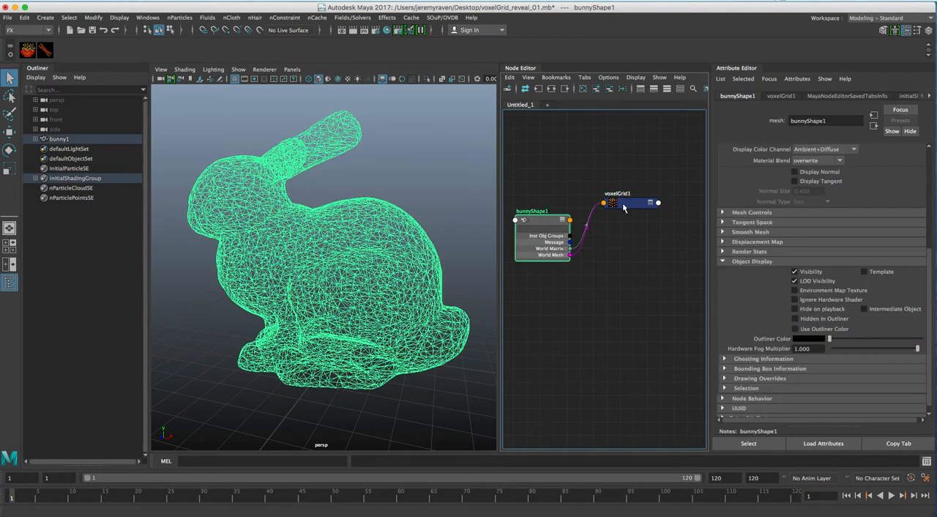
pyautogui.keyDown('alt'); pyautogui.moveTo(624, 204); pyautogui.dragTo(605, 205, button='middle'); pyautogui.keyUp('alt')
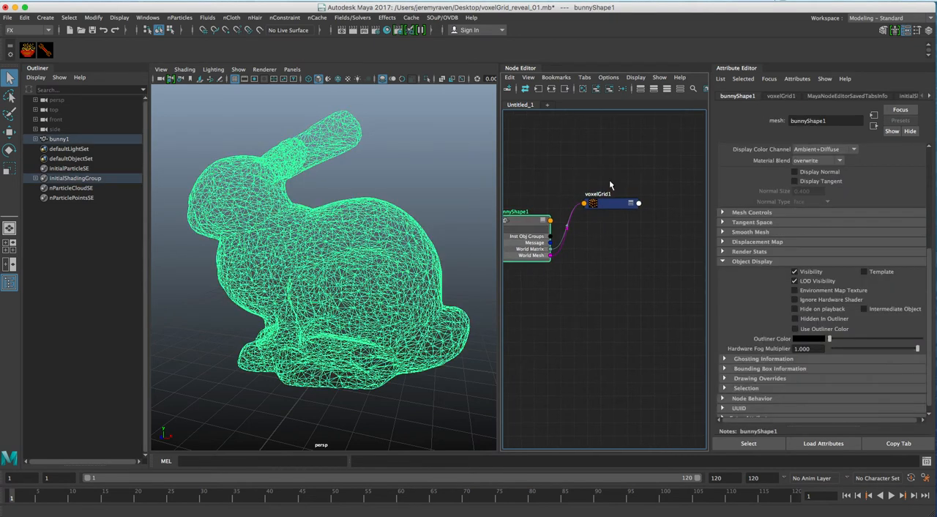
# Step: Create a SOuP scatter node driven by voxelGrid1 and arrange its nodes beside the voxel grid node
pyautogui.click(611, 184)
pyautogui.click(614, 205)
pyautogui.moveTo(614, 208); pyautogui.dragTo(613, 208)
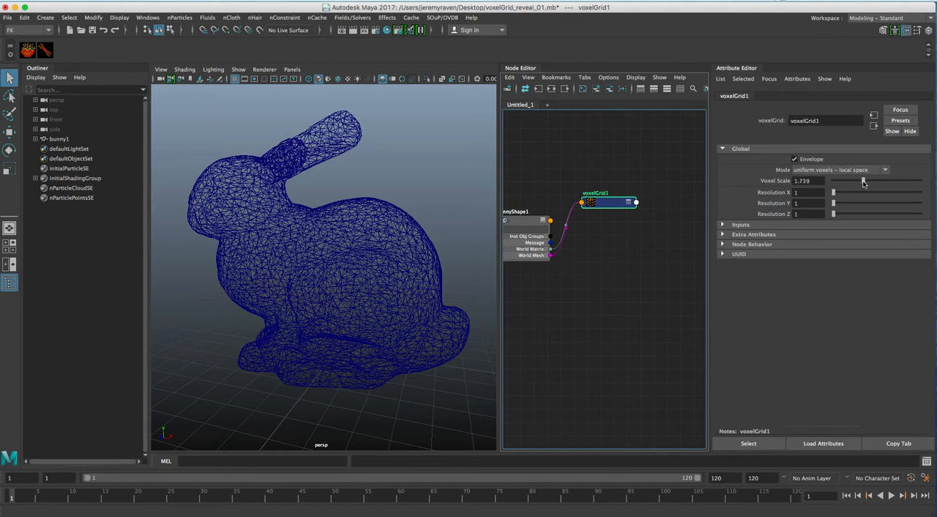
pyautogui.click(27, 49)
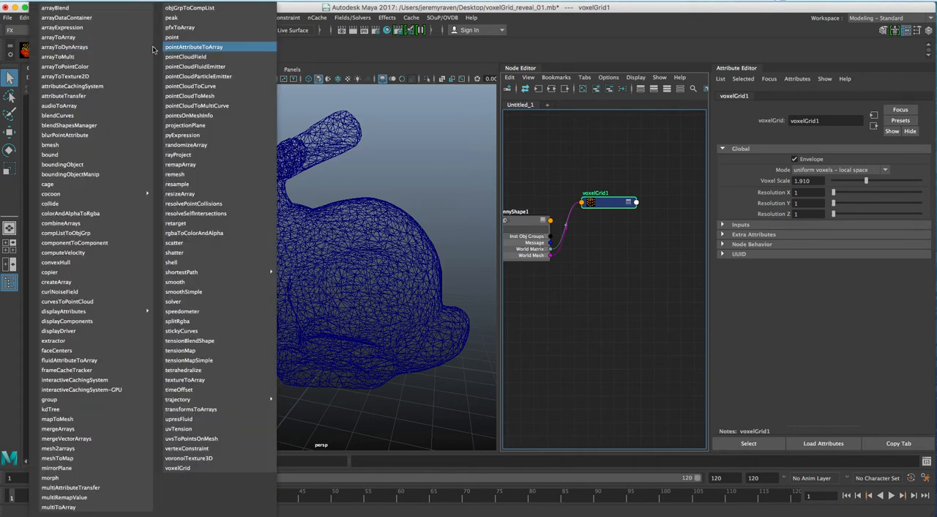
pyautogui.click(210, 242)
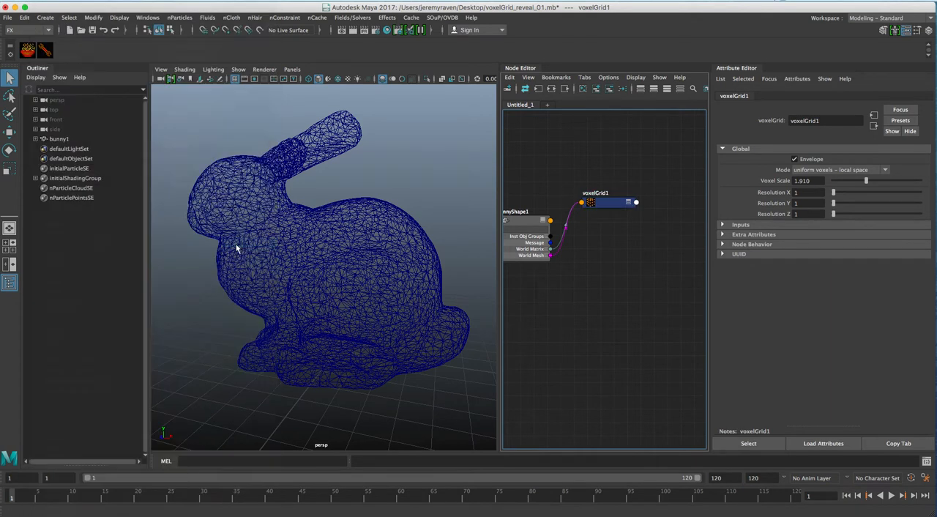
pyautogui.keyDown('alt'); pyautogui.moveTo(630, 209); pyautogui.dragTo(618, 199, button='middle'); pyautogui.keyUp('alt')
pyautogui.click(651, 206)
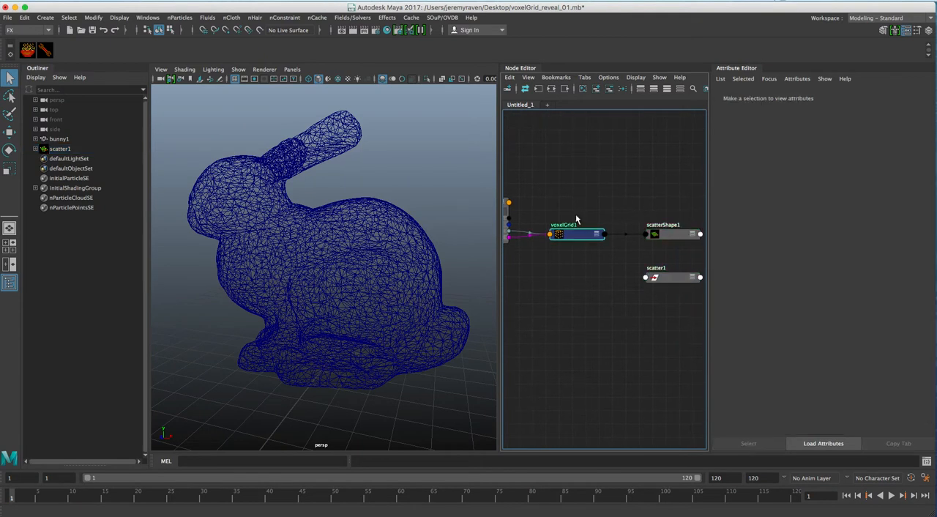
pyautogui.moveTo(575, 234); pyautogui.dragTo(574, 202)
pyautogui.moveTo(668, 235); pyautogui.dragTo(651, 239)
pyautogui.keyDown('alt'); pyautogui.moveTo(605, 220); pyautogui.dragTo(624, 210, button='middle'); pyautogui.keyUp('alt')
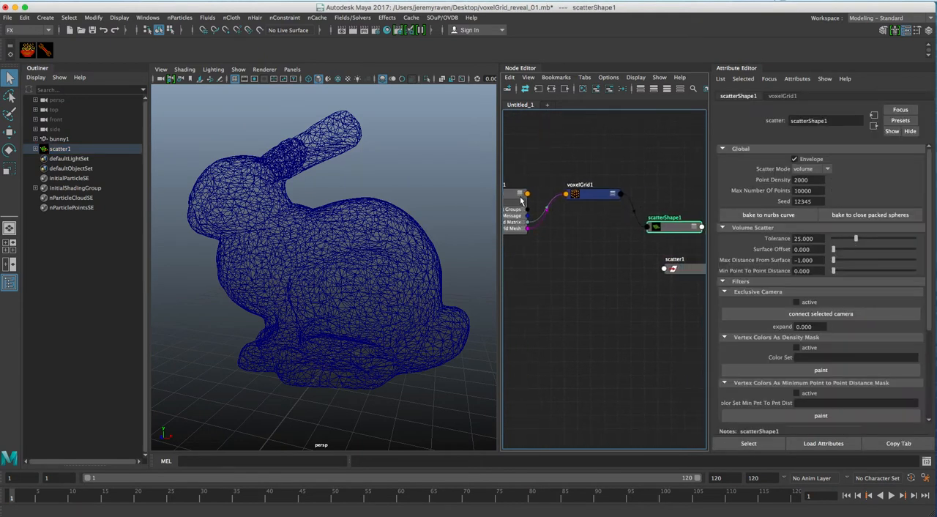
# Step: Connect the worldMesh output of bunnyShape1 to the inGeometry input of scatterShape1
pyautogui.click(512, 197)
pyautogui.click(674, 227)
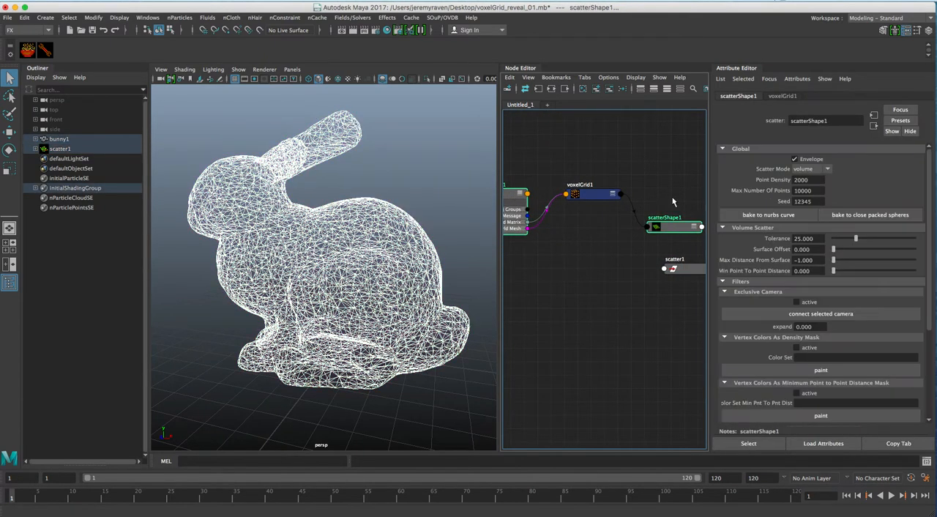
pyautogui.rightClick(657, 144)
pyautogui.moveTo(672, 161)
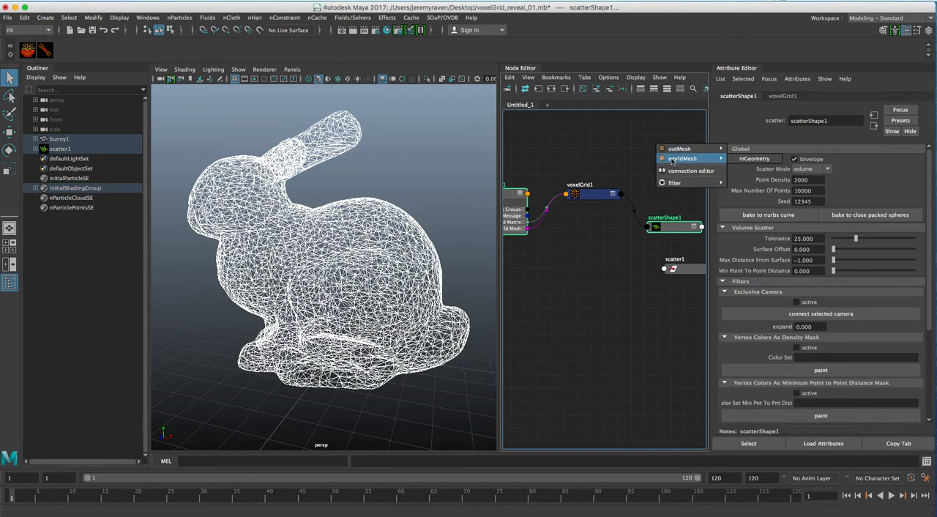
pyautogui.click(737, 159)
# Step: Reposition scatterShape1 and remove the scatter1 transform node from the graph
pyautogui.moveTo(675, 234); pyautogui.dragTo(649, 239)
pyautogui.keyDown('alt'); pyautogui.moveTo(432, 268); pyautogui.dragTo(388, 278); pyautogui.keyUp('alt')
pyautogui.moveTo(685, 268); pyautogui.dragTo(631, 270)
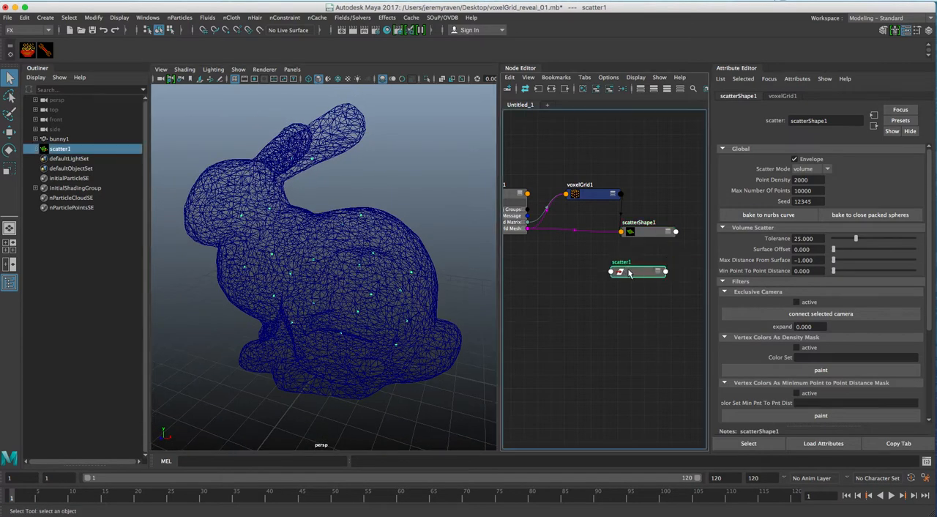
pyautogui.click(615, 89)
# Step: Reduce the Voxel Scale of voxelGrid1 to about 0.379 so denser points fill the bunny
pyautogui.moveTo(596, 195); pyautogui.dragTo(588, 180)
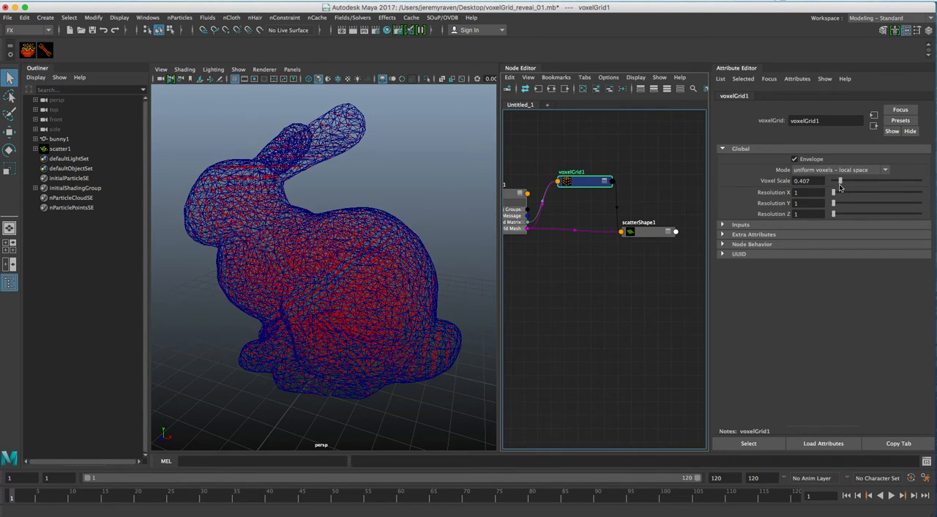
pyautogui.keyDown('alt'); pyautogui.moveTo(383, 255); pyautogui.dragTo(318, 256); pyautogui.keyUp('alt')
pyautogui.keyDown('alt'); pyautogui.moveTo(318, 256); pyautogui.dragTo(300, 262, button='right'); pyautogui.keyUp('alt')
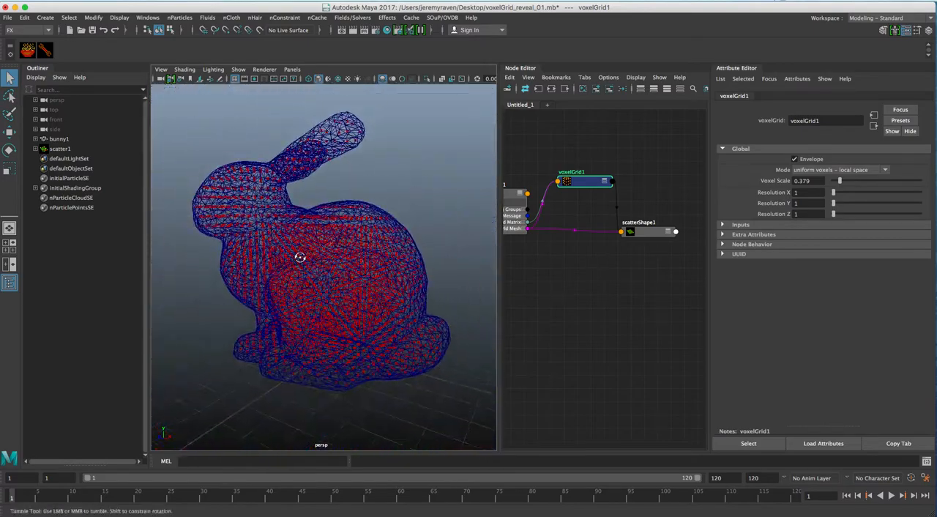
pyautogui.keyDown('alt'); pyautogui.moveTo(320, 266); pyautogui.dragTo(334, 255, button='middle'); pyautogui.keyUp('alt')
pyautogui.keyDown('alt'); pyautogui.moveTo(335, 254); pyautogui.dragTo(340, 257); pyautogui.keyUp('alt')
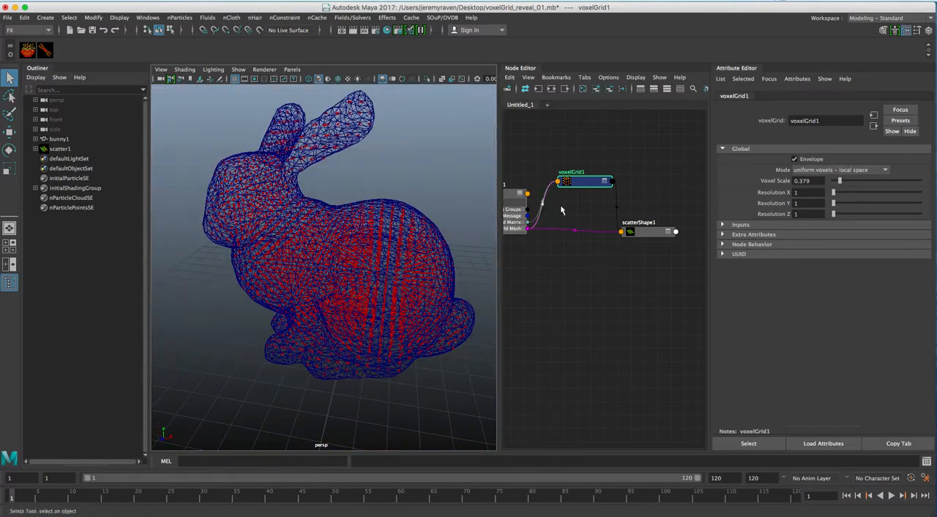
# Step: Widen the Node Editor and rearrange the scatterShape1 and voxelGrid1 nodes to free up space
pyautogui.moveTo(652, 235); pyautogui.dragTo(621, 221)
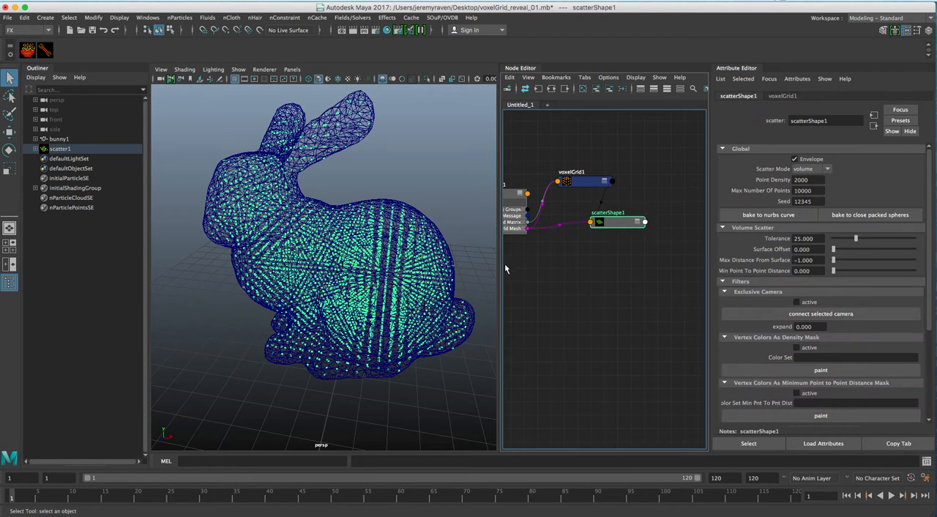
pyautogui.moveTo(497, 263); pyautogui.dragTo(432, 264)
pyautogui.keyDown('alt'); pyautogui.moveTo(558, 270); pyautogui.dragTo(565, 276, button='middle'); pyautogui.keyUp('alt')
pyautogui.moveTo(563, 239); pyautogui.dragTo(570, 240)
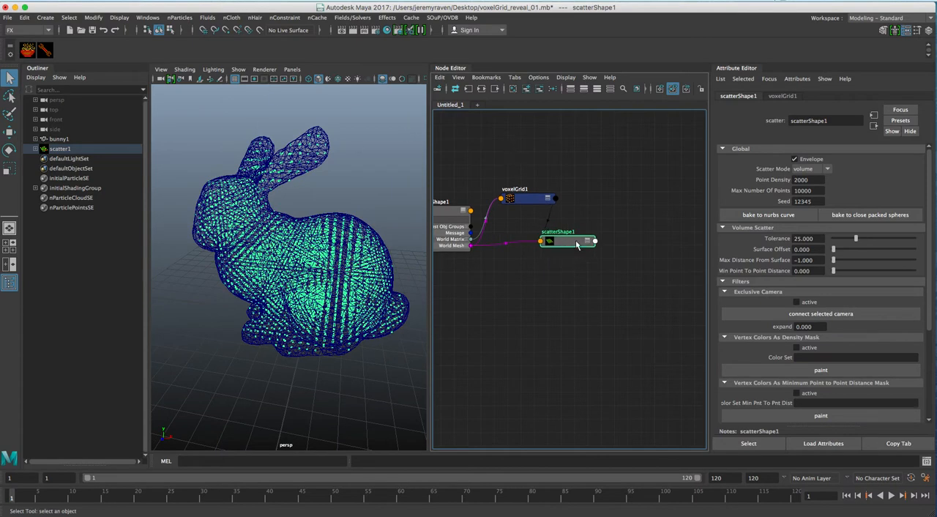
pyautogui.moveTo(561, 240); pyautogui.dragTo(566, 239)
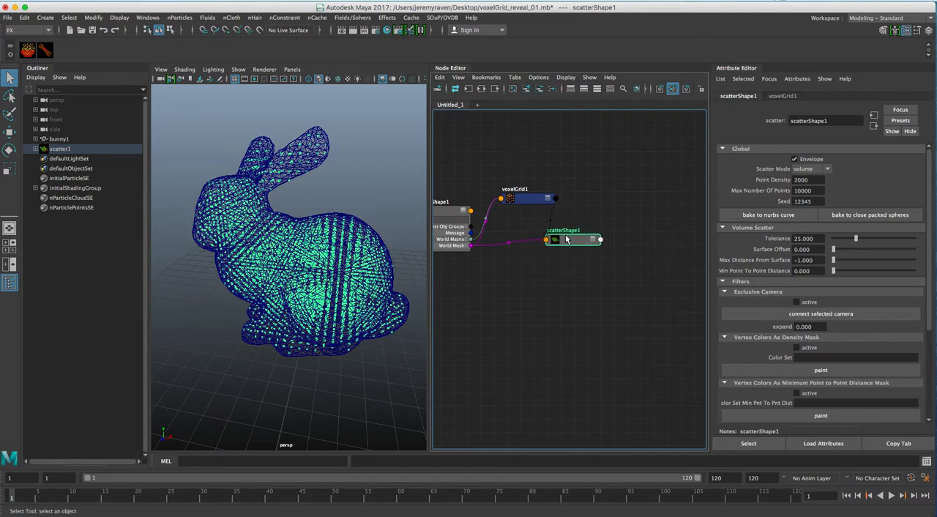
pyautogui.click(523, 199)
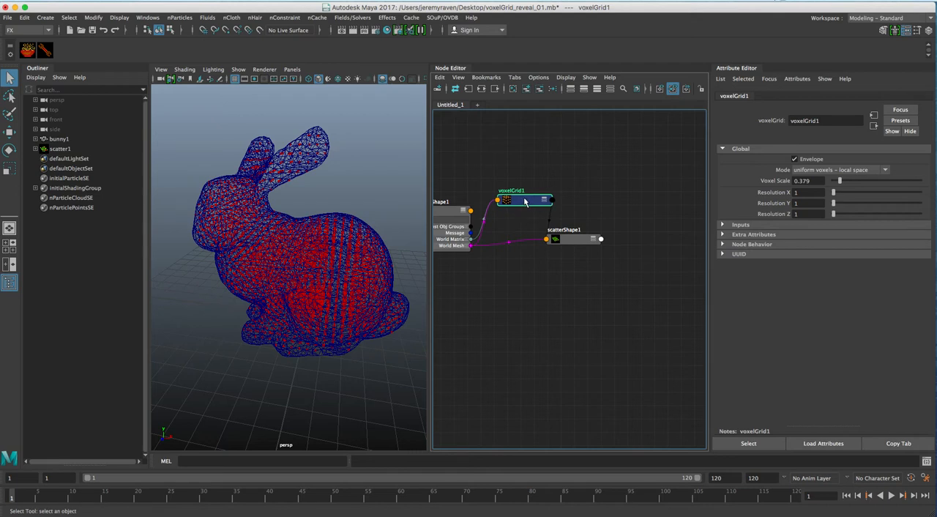
# Step: Create an nParticle emitter with a cube volume
pyautogui.keyDown('alt'); pyautogui.moveTo(339, 244); pyautogui.dragTo(331, 224); pyautogui.keyUp('alt')
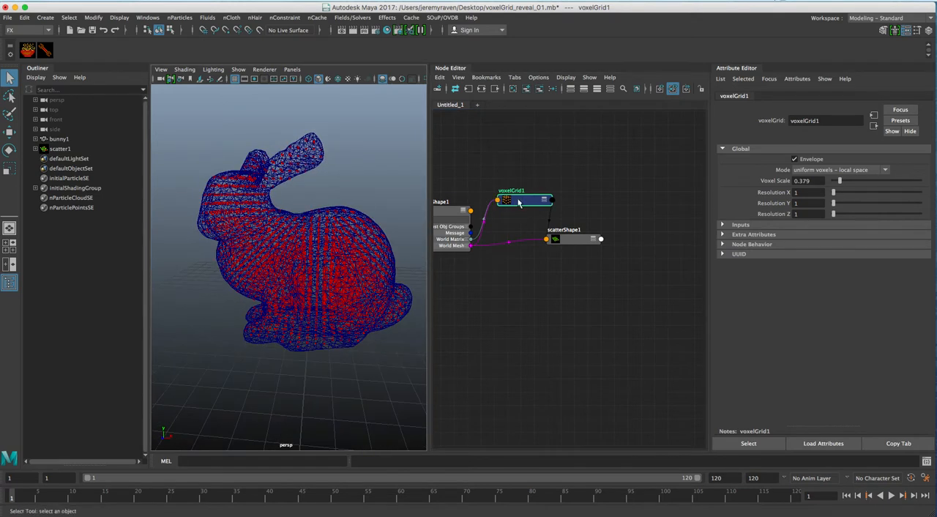
pyautogui.keyDown('alt'); pyautogui.moveTo(231, 178); pyautogui.dragTo(245, 169); pyautogui.keyUp('alt')
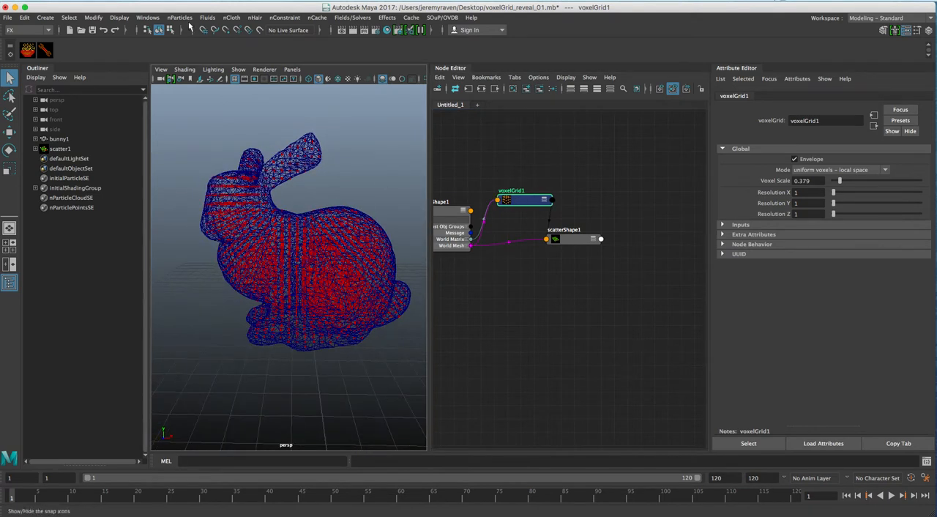
pyautogui.click(180, 17)
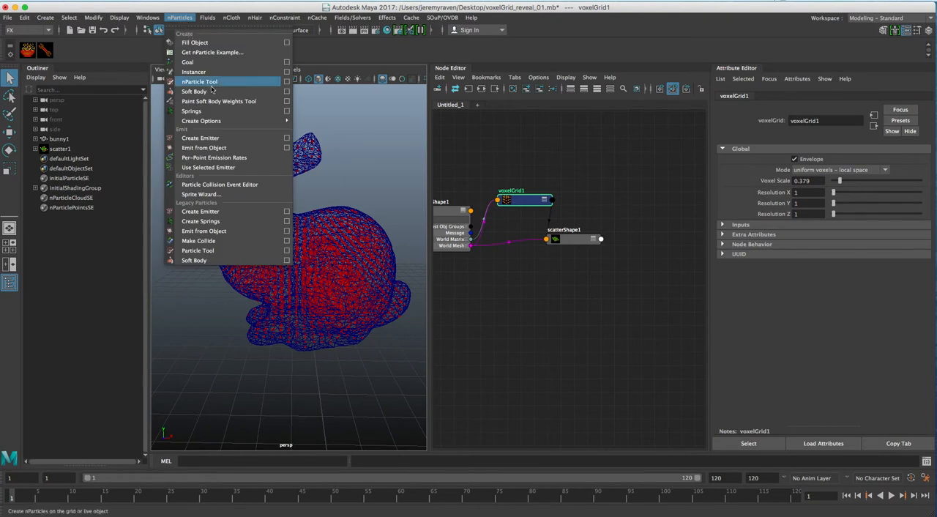
pyautogui.click(205, 139)
# Step: Move the emitter volume clear of the bunny and scale it into a tall, thin slab
pyautogui.keyDown('alt'); pyautogui.moveTo(334, 275); pyautogui.dragTo(287, 265); pyautogui.keyUp('alt')
pyautogui.press('w')
pyautogui.moveTo(286, 310); pyautogui.dragTo(341, 320)
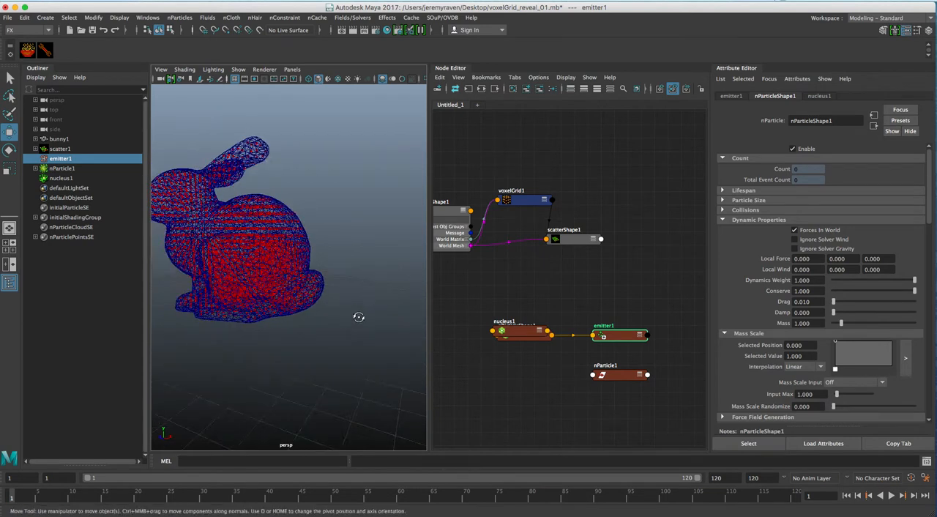
pyautogui.keyDown('alt'); pyautogui.moveTo(341, 320); pyautogui.dragTo(226, 272, button='middle'); pyautogui.keyUp('alt')
pyautogui.keyDown('alt'); pyautogui.moveTo(282, 287); pyautogui.dragTo(236, 280, button='right'); pyautogui.keyUp('alt')
pyautogui.keyDown('alt'); pyautogui.moveTo(237, 281); pyautogui.dragTo(143, 282); pyautogui.keyUp('alt')
pyautogui.press('r')
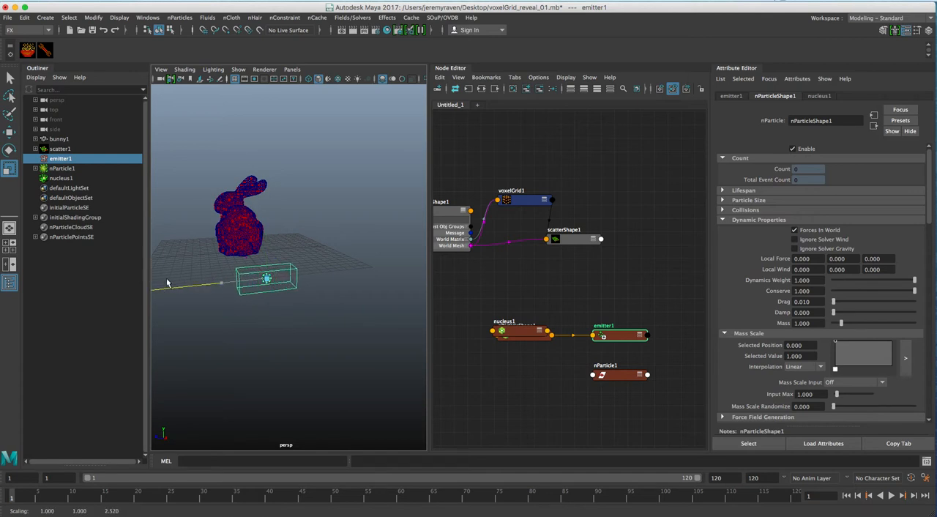
pyautogui.moveTo(222, 284); pyautogui.dragTo(318, 172)
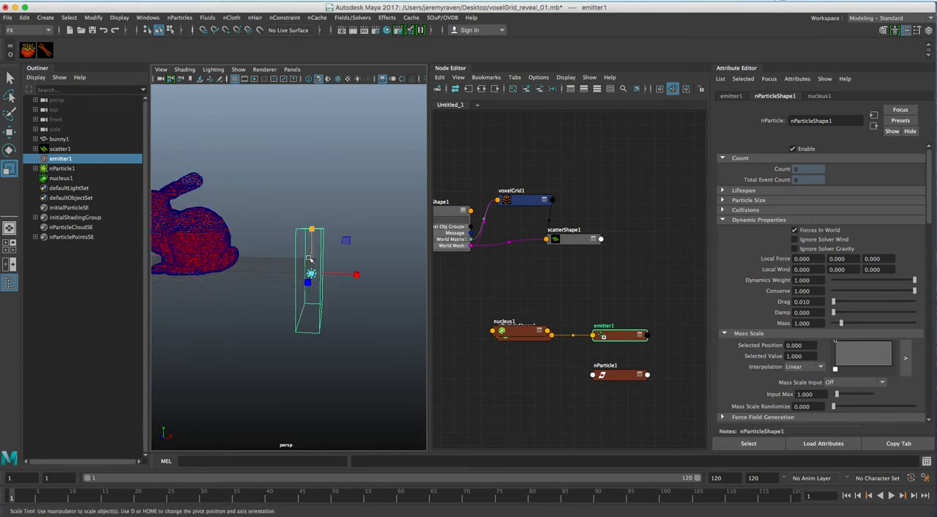
# Step: Raise the emitter volume to the bunny's height, standing behind its tail
pyautogui.press('w')
pyautogui.moveTo(313, 237); pyautogui.dragTo(363, 233)
pyautogui.keyDown('alt'); pyautogui.moveTo(204, 247); pyautogui.dragTo(244, 257, button='middle'); pyautogui.keyUp('alt')
pyautogui.keyDown('alt'); pyautogui.moveTo(244, 257); pyautogui.dragTo(286, 258, button='right'); pyautogui.keyUp('alt')
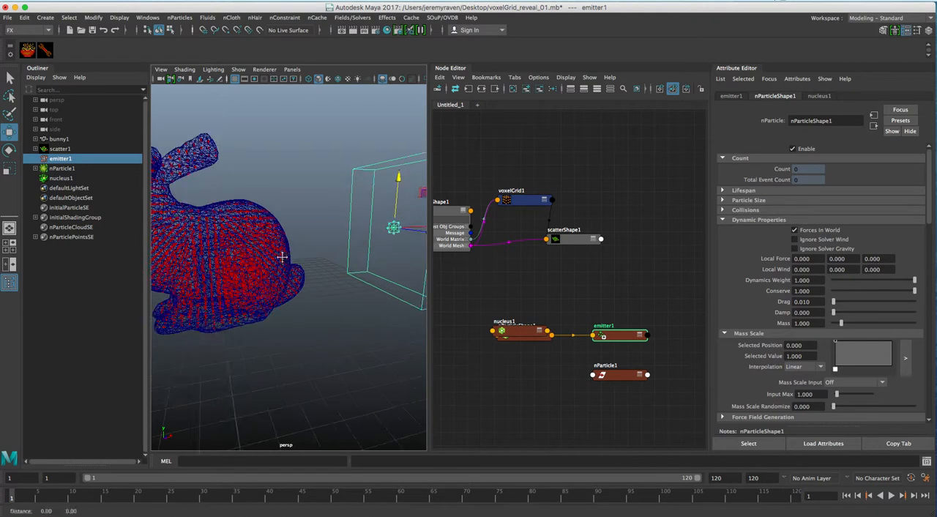
pyautogui.keyDown('alt'); pyautogui.moveTo(285, 258); pyautogui.dragTo(273, 257, button='middle'); pyautogui.keyUp('alt')
# Step: Remove the nucleus1 and nParticle1 nodes from the graph, keeping nParticleShape1 and emitter1
pyautogui.moveTo(519, 329); pyautogui.dragTo(538, 379)
pyautogui.moveTo(453, 364); pyautogui.dragTo(622, 415)
pyautogui.click(541, 89)
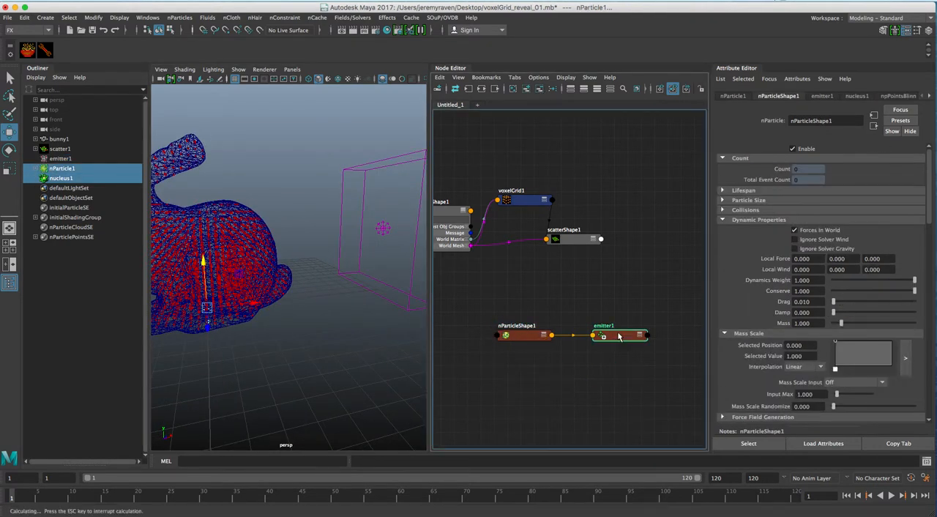
# Step: Stack the nParticleShape1 and emitter1 nodes next to scatterShape1 in the graph
pyautogui.moveTo(615, 337); pyautogui.dragTo(670, 284)
pyautogui.moveTo(532, 334); pyautogui.dragTo(694, 248)
pyautogui.click(638, 226)
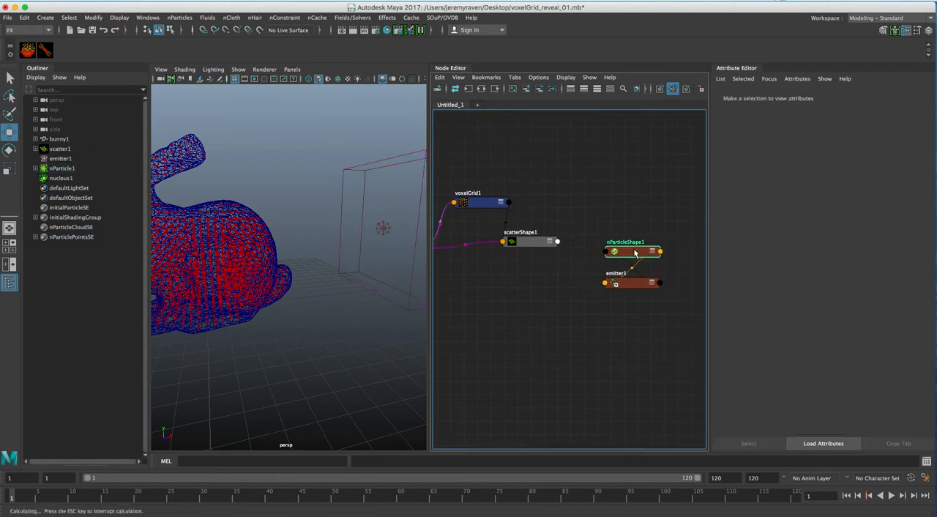
pyautogui.moveTo(634, 252); pyautogui.dragTo(644, 237)
pyautogui.moveTo(630, 283)
pyautogui.mouseDown()
pyautogui.moveTo(642, 275)
pyautogui.moveTo(640, 285)
pyautogui.mouseUp()
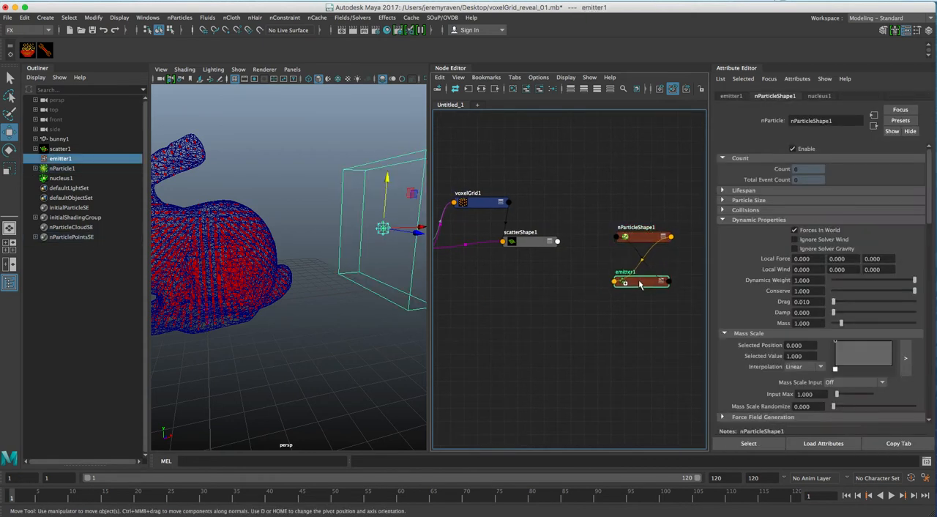
# Step: Open the Connection Editor with scatterShape1 as the source and nParticleShape1 as the destination
pyautogui.keyDown('alt'); pyautogui.moveTo(318, 274); pyautogui.dragTo(337, 253); pyautogui.keyUp('alt')
pyautogui.click(526, 242)
pyautogui.keyDown('shift'); pyautogui.click(639, 237); pyautogui.keyUp('shift')
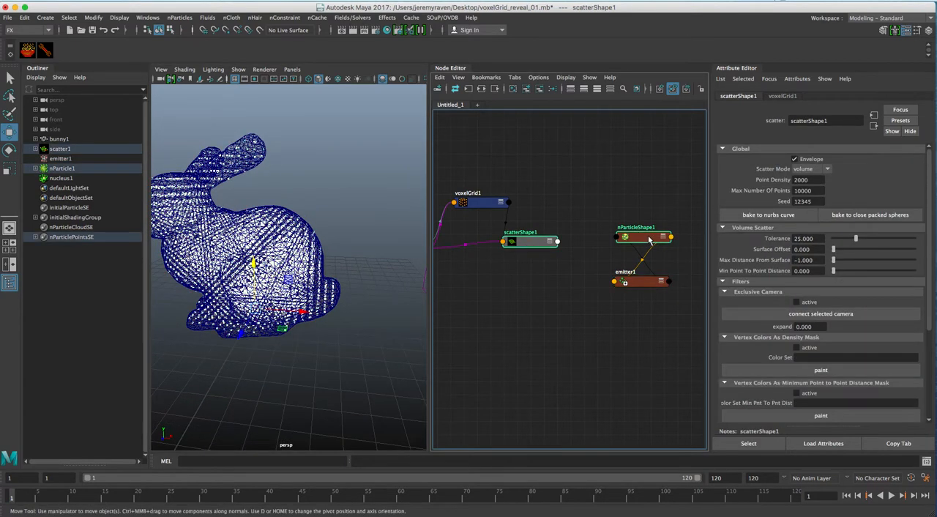
pyautogui.hotkey('alt', 'r')
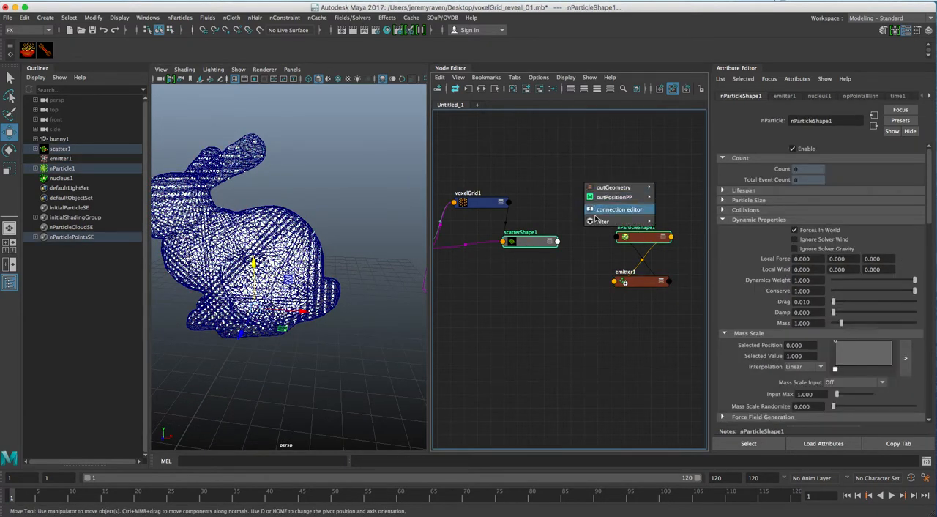
pyautogui.click(597, 211)
# Step: Limit the scatterShape1 list in the Connection Editor to outputs only and choose outCount as the source attribute
pyautogui.scroll(-10, 285, 307)
pyautogui.scroll(5, 278, 317)
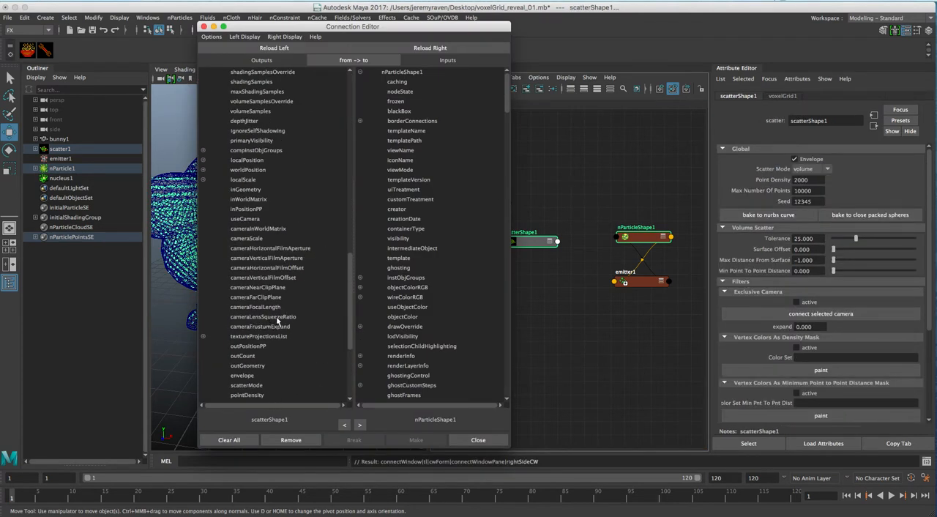
pyautogui.click(257, 356)
pyautogui.click(244, 36)
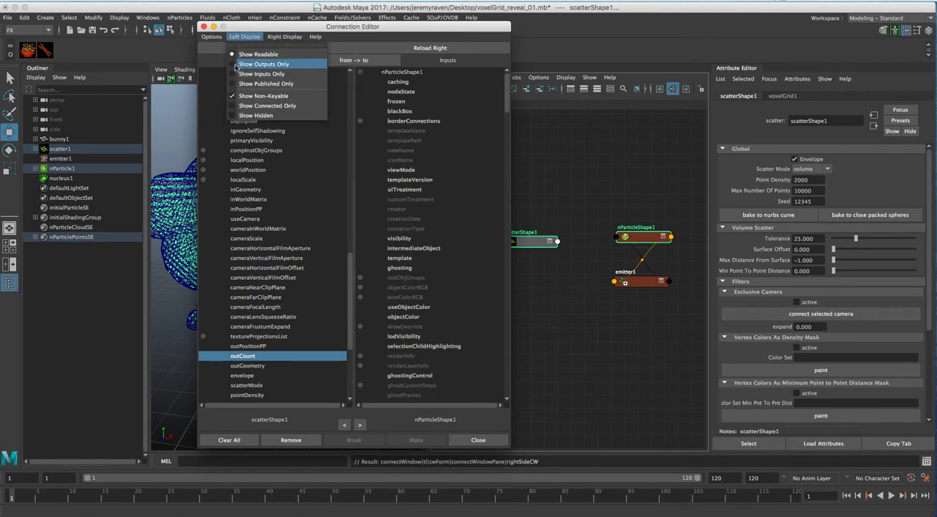
pyautogui.click(238, 64)
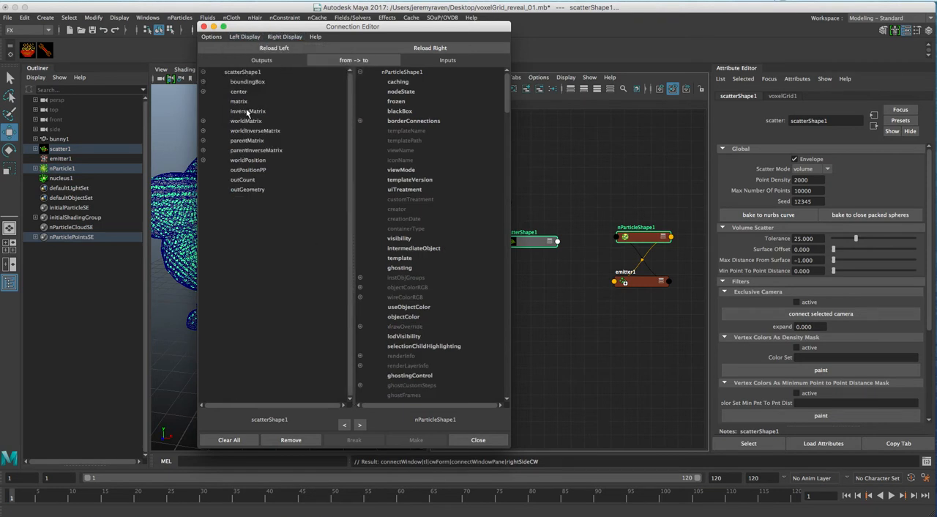
pyautogui.click(250, 182)
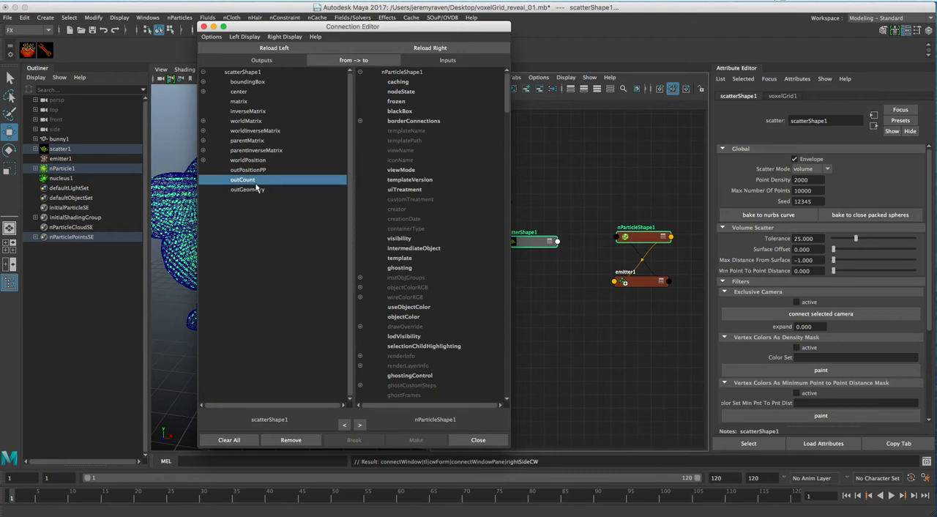
# Step: Connect scatterShape1's outCount to nParticleShape1's maxCount and close the Connection Editor
pyautogui.scroll(-10, 445, 250)
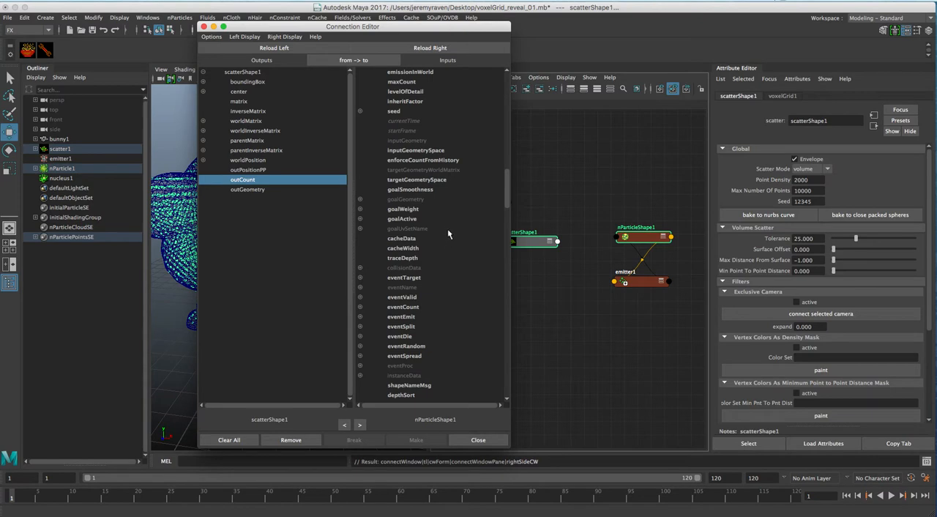
pyautogui.scroll(-5, 432, 278)
pyautogui.scroll(-8, 444, 317)
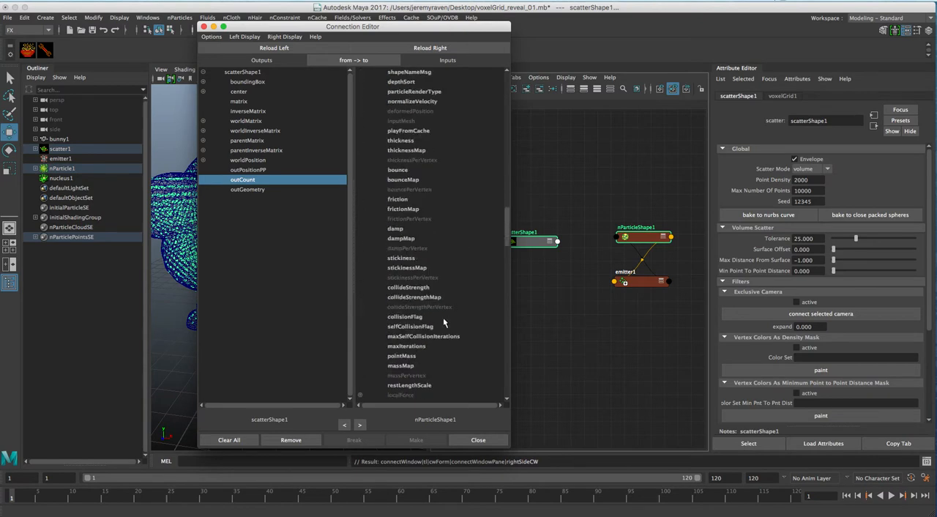
pyautogui.scroll(-10, 456, 326)
pyautogui.scroll(-10, 455, 326)
pyautogui.scroll(-10, 454, 328)
pyautogui.scroll(20, 457, 309)
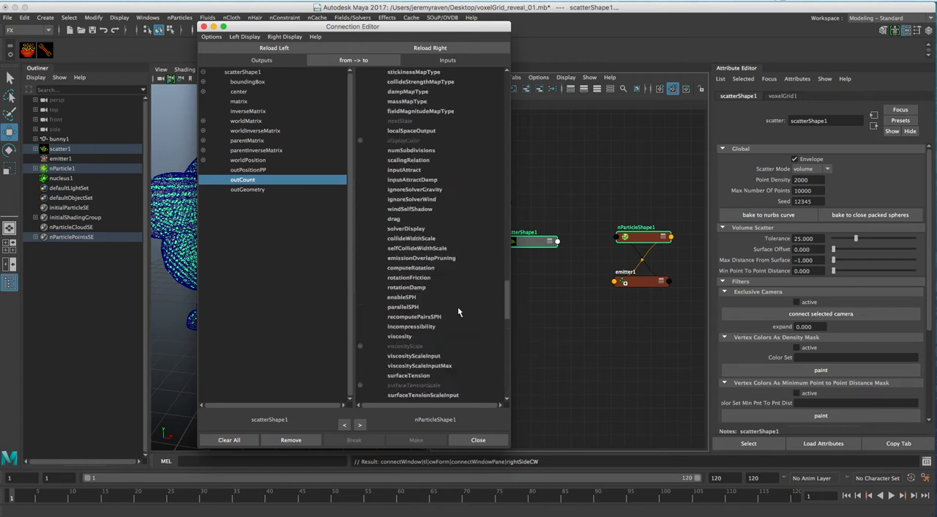
pyautogui.scroll(-12, 437, 279)
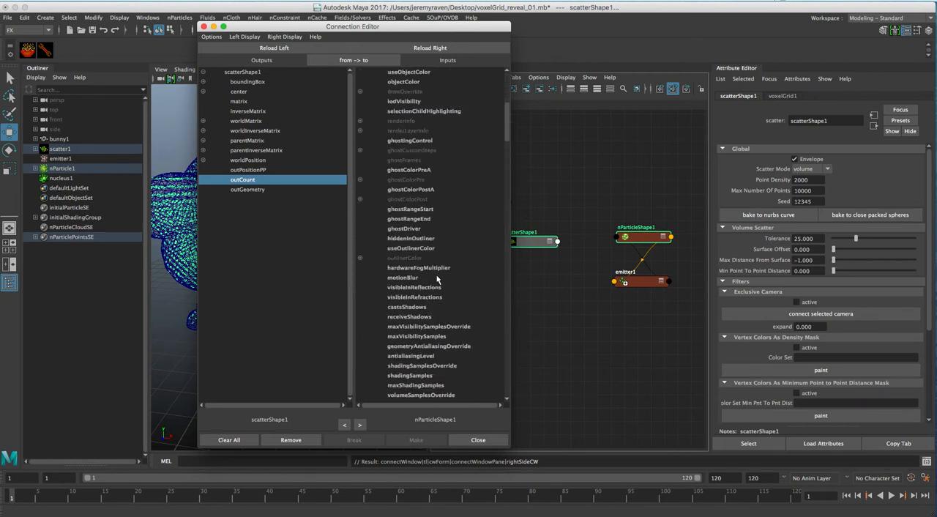
pyautogui.click(284, 37)
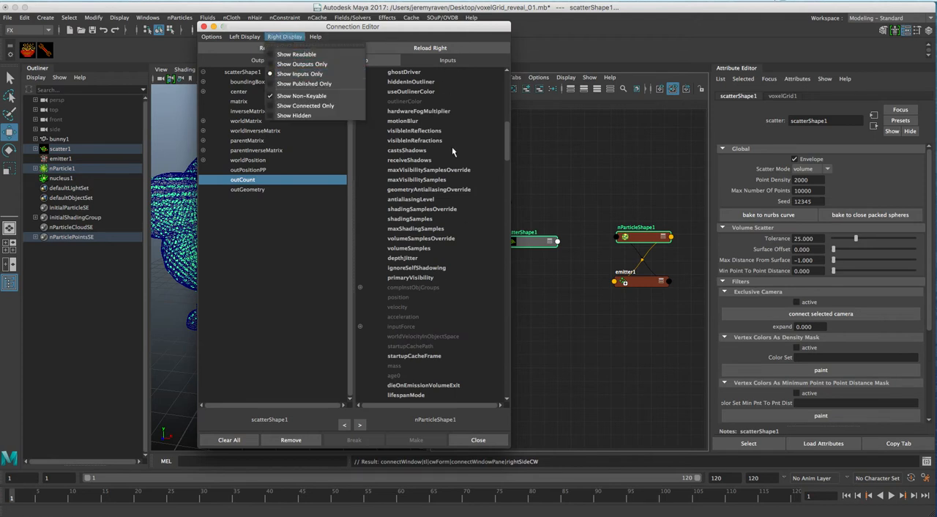
pyautogui.click(421, 202)
pyautogui.scroll(-3, 440, 223)
pyautogui.scroll(-5, 440, 227)
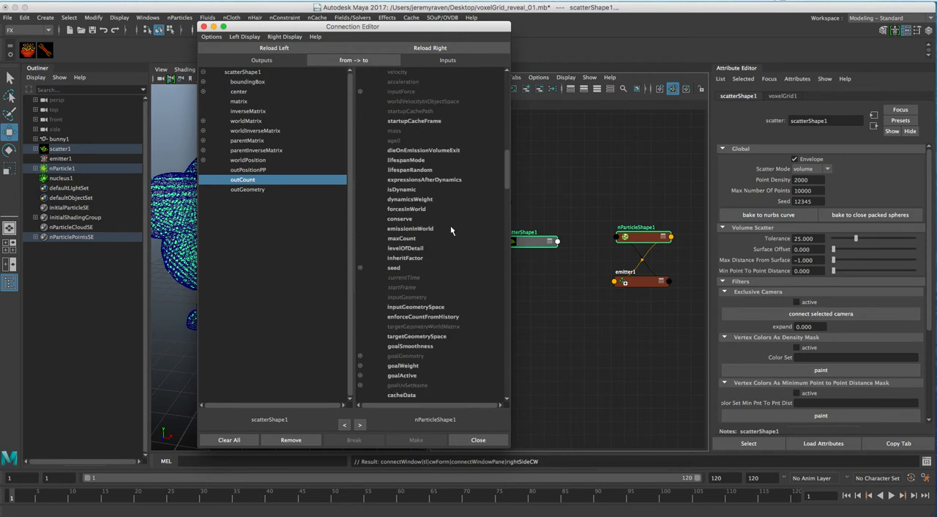
pyautogui.click(402, 238)
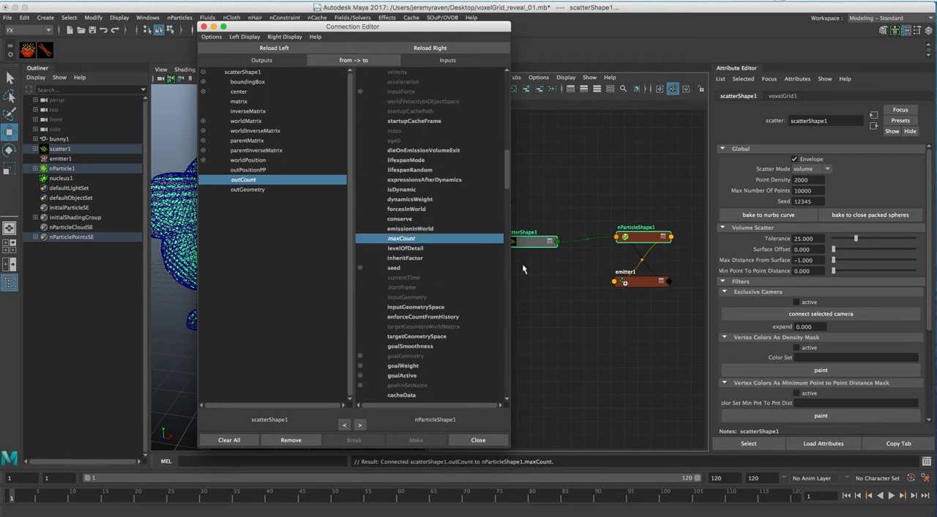
pyautogui.click(480, 440)
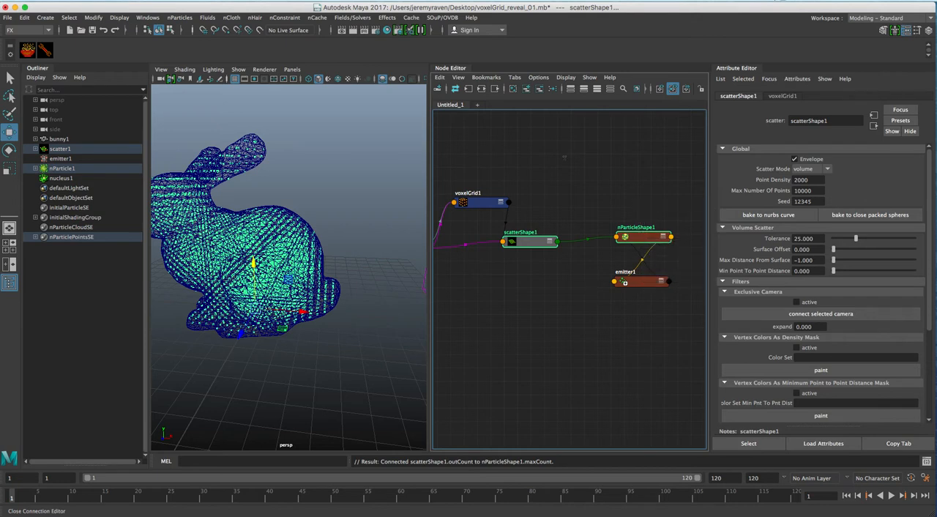
# Step: Undock and close the Node Editor, then reopen it as a floating window over the viewport
pyautogui.moveTo(450, 68); pyautogui.dragTo(414, 98)
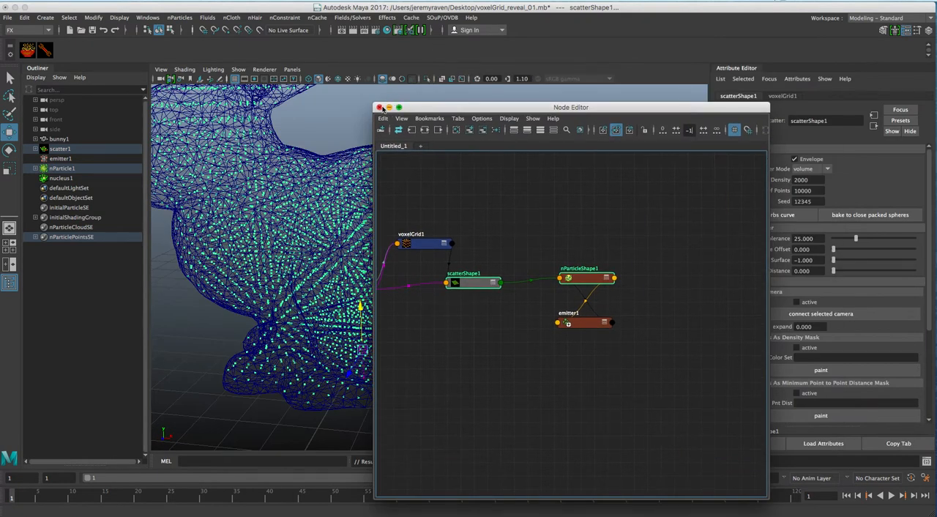
pyautogui.click(381, 108)
pyautogui.click(147, 17)
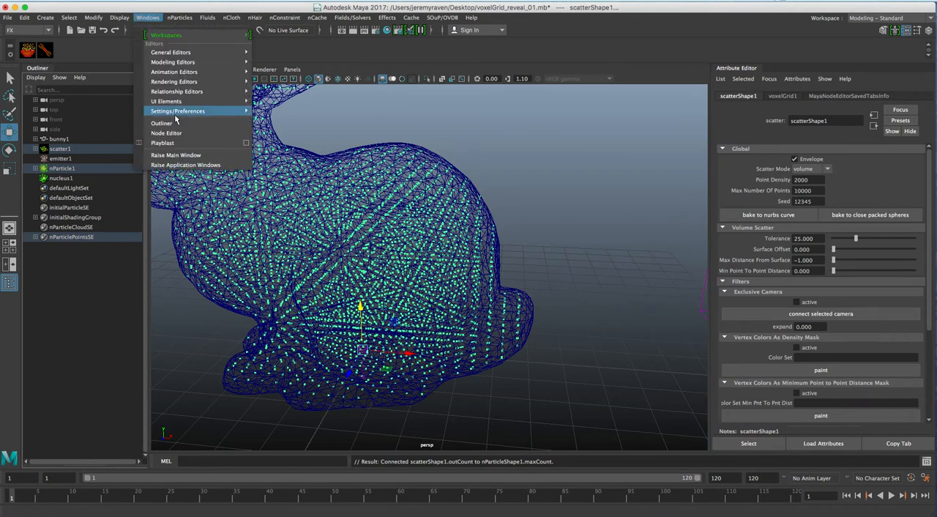
pyautogui.click(166, 132)
pyautogui.moveTo(428, 119); pyautogui.dragTo(285, 54)
# Step: Examine the Max Count driven on nParticleShape1 in its emission attributes
pyautogui.moveTo(435, 222); pyautogui.dragTo(433, 207)
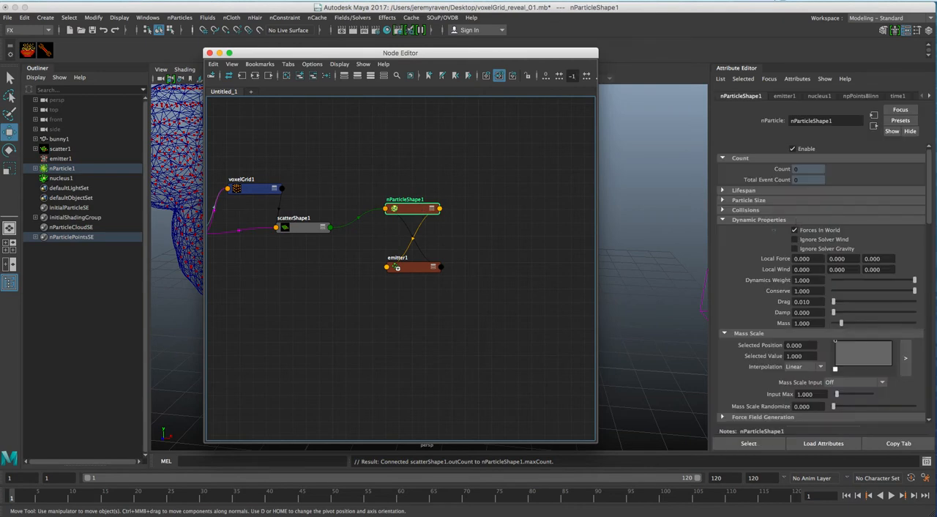
pyautogui.scroll(-5, 769, 253)
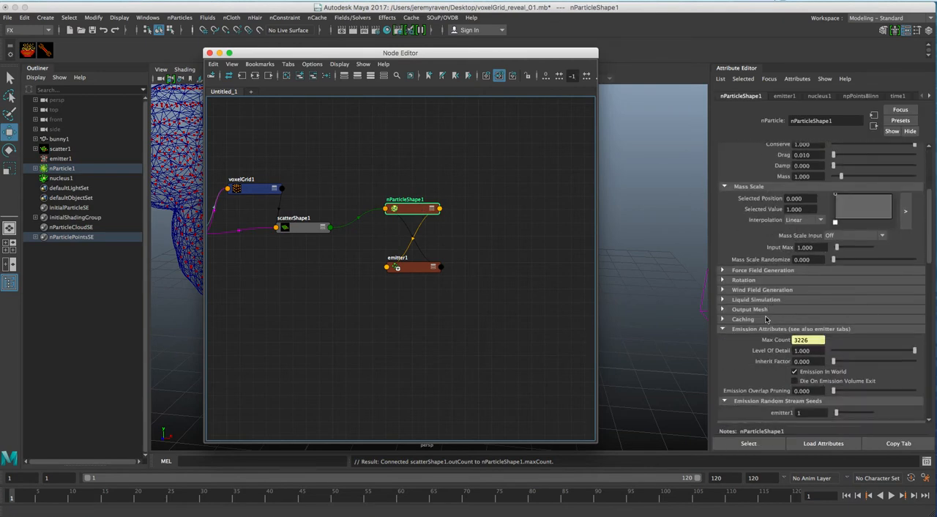
pyautogui.scroll(-4, 773, 313)
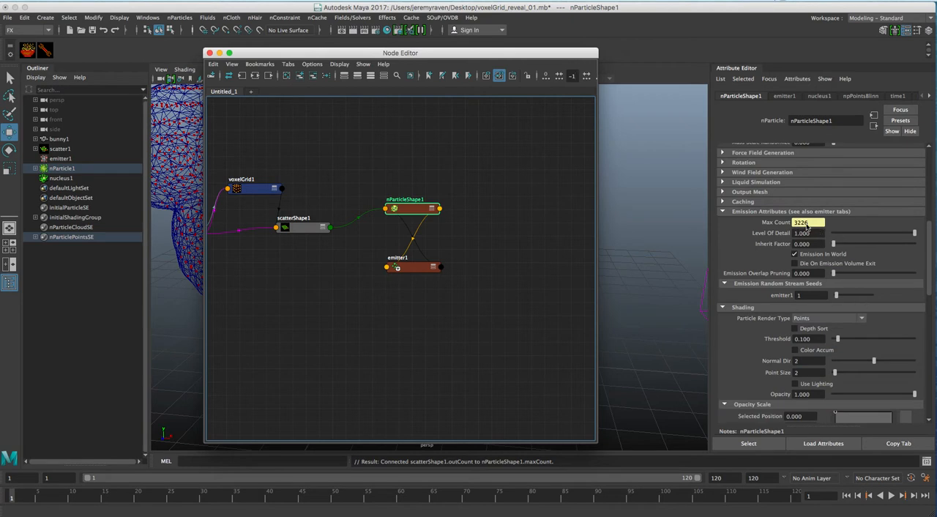
pyautogui.moveTo(531, 53); pyautogui.dragTo(562, 61)
pyautogui.scroll(5, 806, 248)
pyautogui.scroll(4, 820, 281)
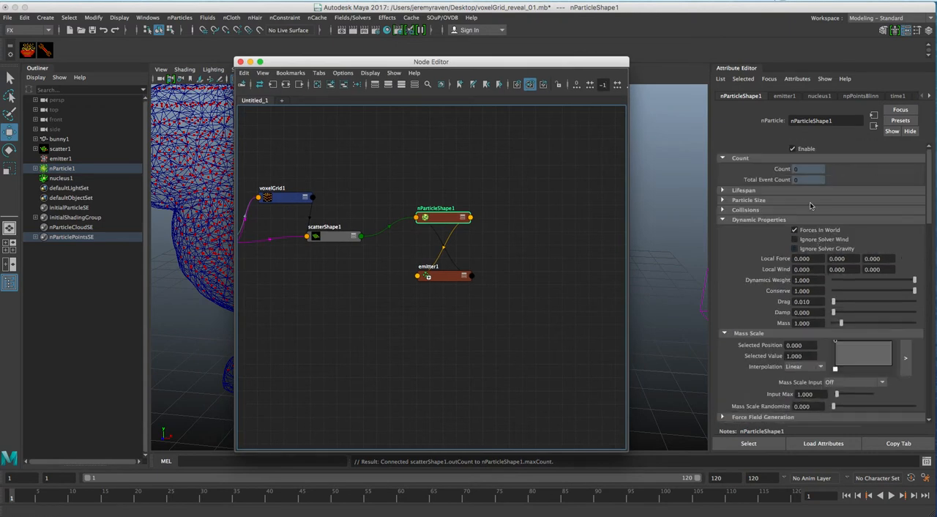
# Step: Make nParticleShape1 ignore solver gravity and collapse its Collisions and Dynamic Properties sections
pyautogui.click(794, 249)
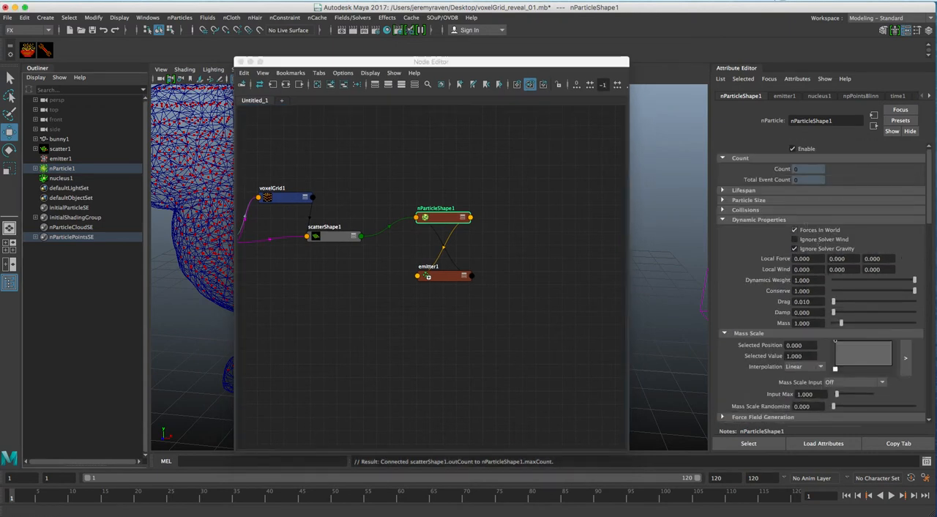
pyautogui.scroll(-1, 771, 252)
pyautogui.click(747, 181)
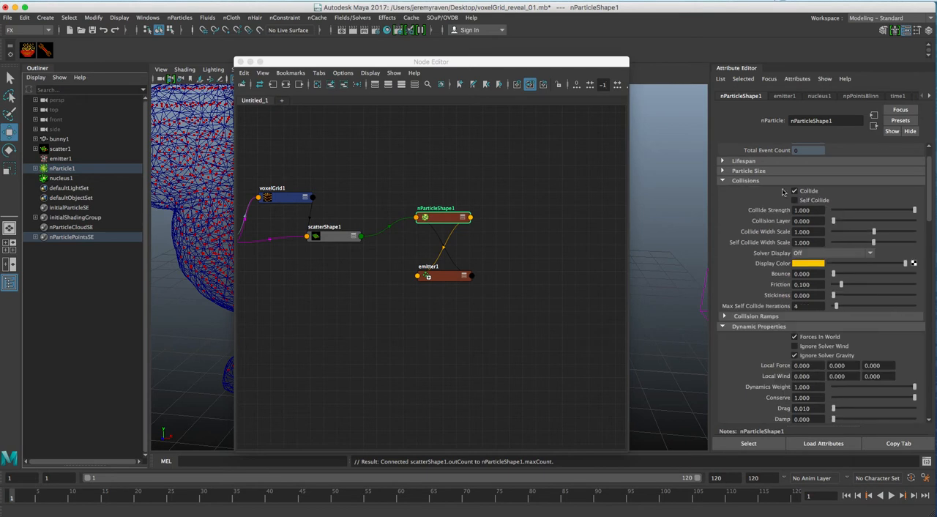
pyautogui.click(740, 181)
pyautogui.click(740, 190)
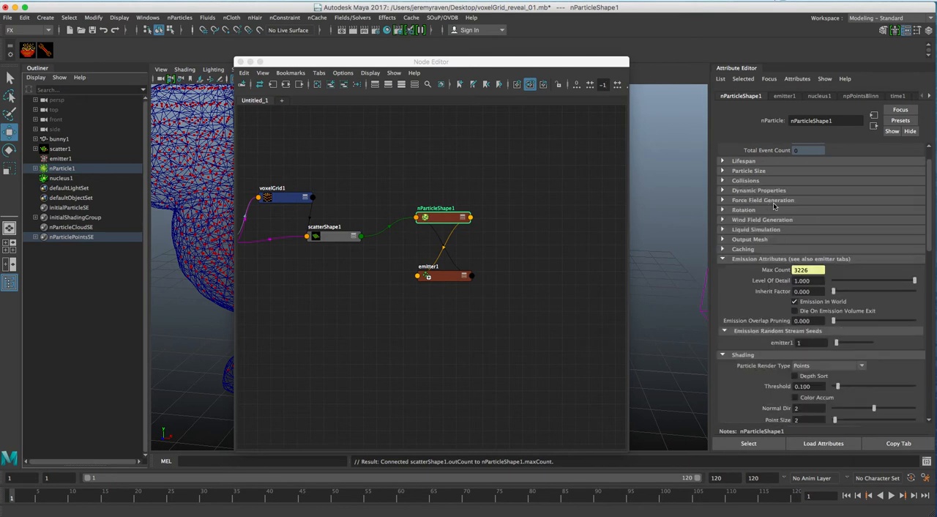
pyautogui.scroll(-12, 777, 271)
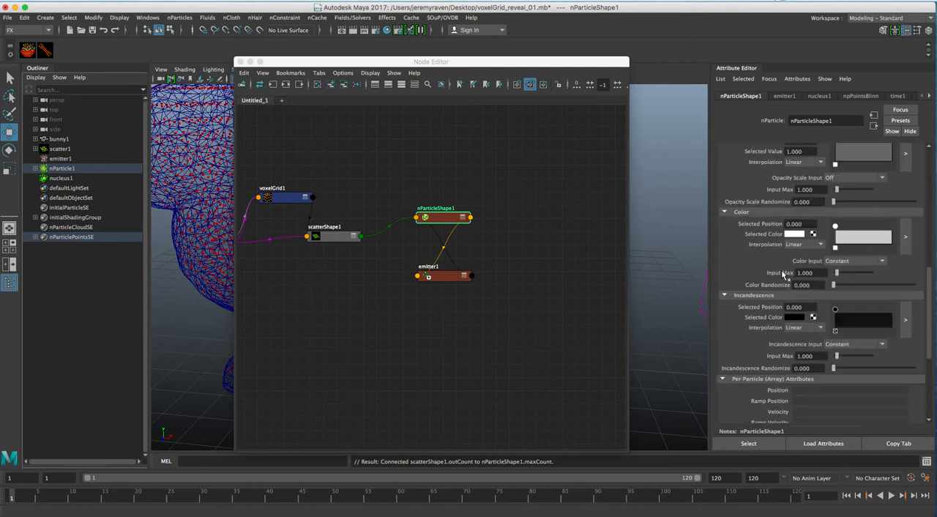
# Step: Dock the Node Editor between the viewport and the Attribute Editor
pyautogui.moveTo(561, 67); pyautogui.dragTo(781, 76)
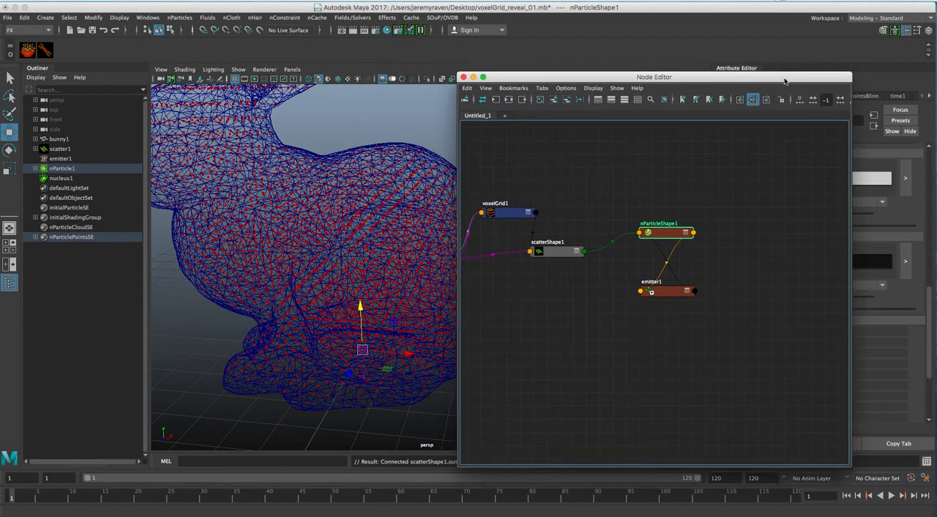
pyautogui.moveTo(591, 88); pyautogui.dragTo(707, 103)
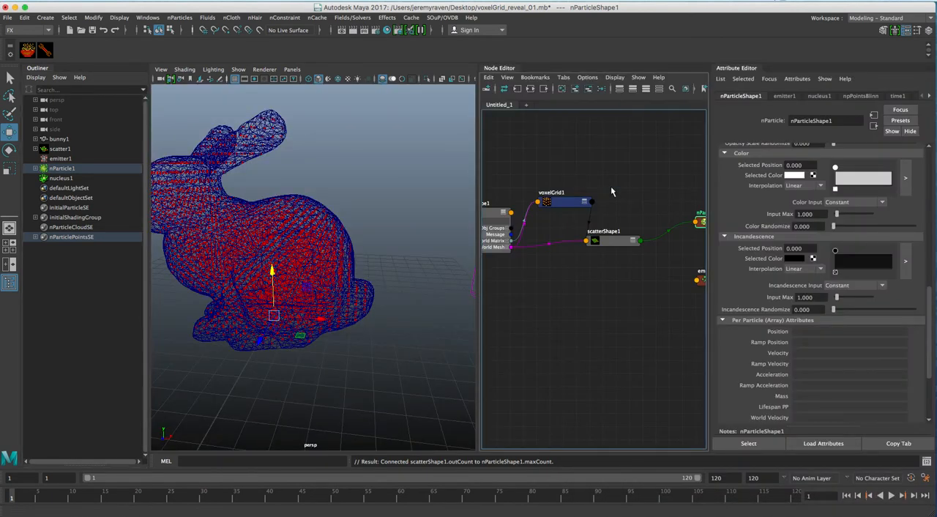
pyautogui.keyDown('alt'); pyautogui.moveTo(675, 201); pyautogui.dragTo(589, 187, button='middle'); pyautogui.keyUp('alt')
pyautogui.keyDown('alt'); pyautogui.moveTo(621, 191); pyautogui.dragTo(601, 189, button='right'); pyautogui.keyUp('alt')
# Step: Space the nParticleShape1 and emitter1 nodes farther away from scatterShape1 in the graph
pyautogui.moveTo(626, 203)
pyautogui.mouseDown()
pyautogui.moveTo(642, 194)
pyautogui.moveTo(636, 208)
pyautogui.mouseUp()
pyautogui.moveTo(634, 250); pyautogui.dragTo(648, 258)
pyautogui.moveTo(546, 219); pyautogui.dragTo(568, 206)
pyautogui.moveTo(639, 209); pyautogui.dragTo(637, 216)
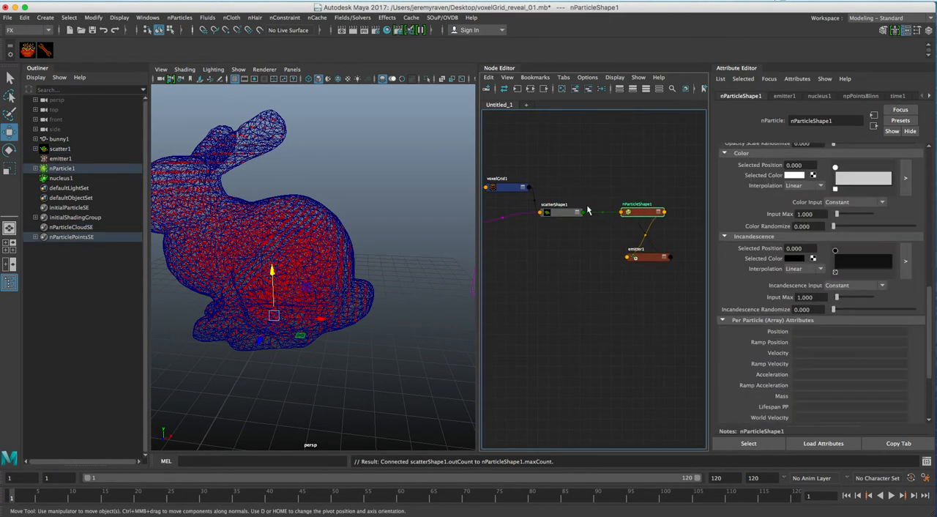
pyautogui.keyDown('alt'); pyautogui.moveTo(598, 212); pyautogui.dragTo(590, 193, button='middle'); pyautogui.keyUp('alt')
pyautogui.moveTo(636, 192); pyautogui.dragTo(664, 192)
pyautogui.moveTo(648, 236); pyautogui.dragTo(674, 236)
pyautogui.click(666, 190)
pyautogui.moveTo(666, 189); pyautogui.dragTo(664, 189)
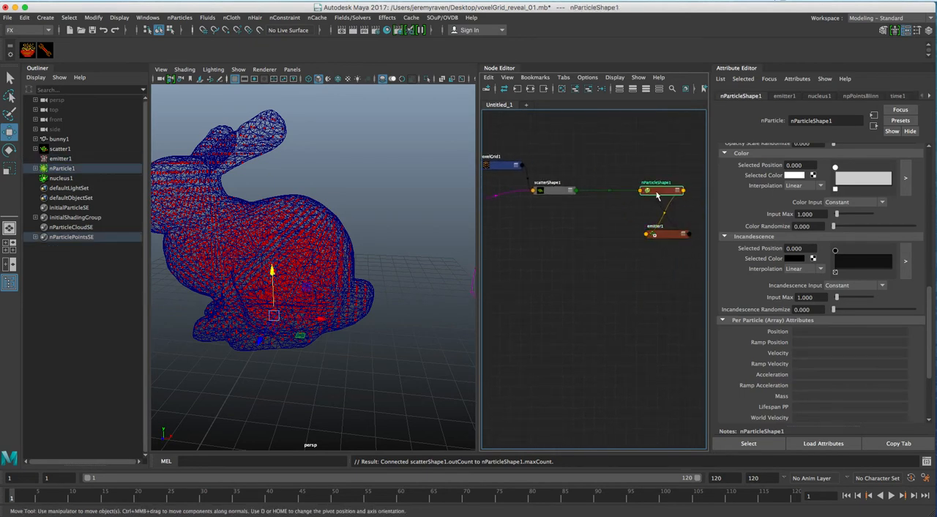
# Step: Connect scatterShape1's outPositionPP to nParticleShape1's goalGeometry through the Connection Editor
pyautogui.click(553, 192)
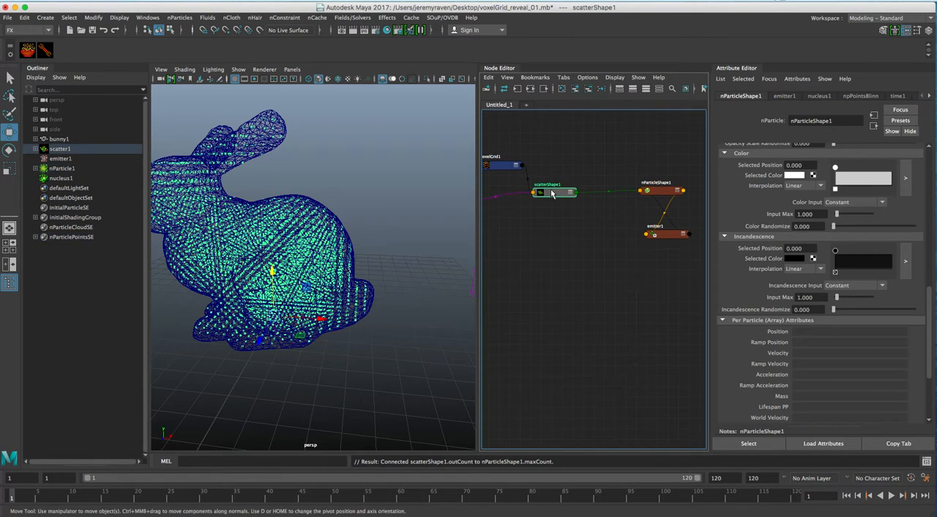
pyautogui.rightClick(562, 153)
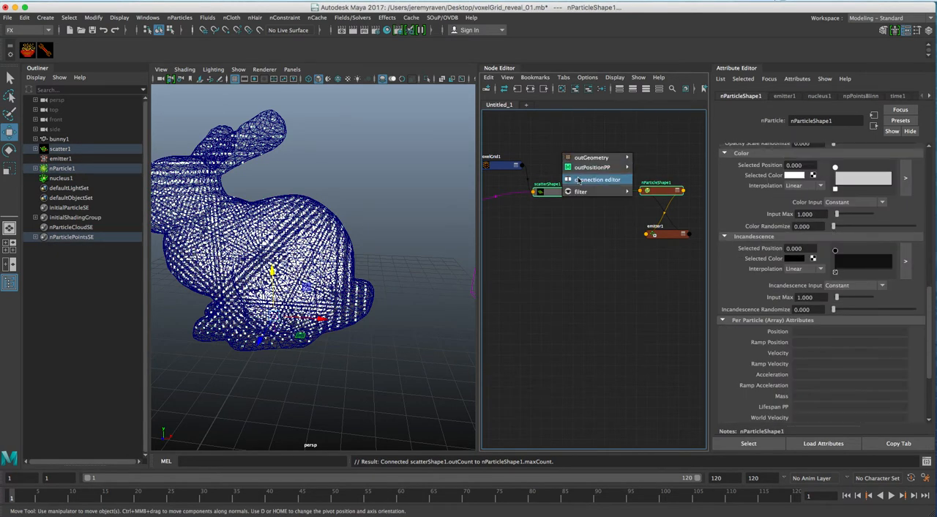
pyautogui.click(577, 178)
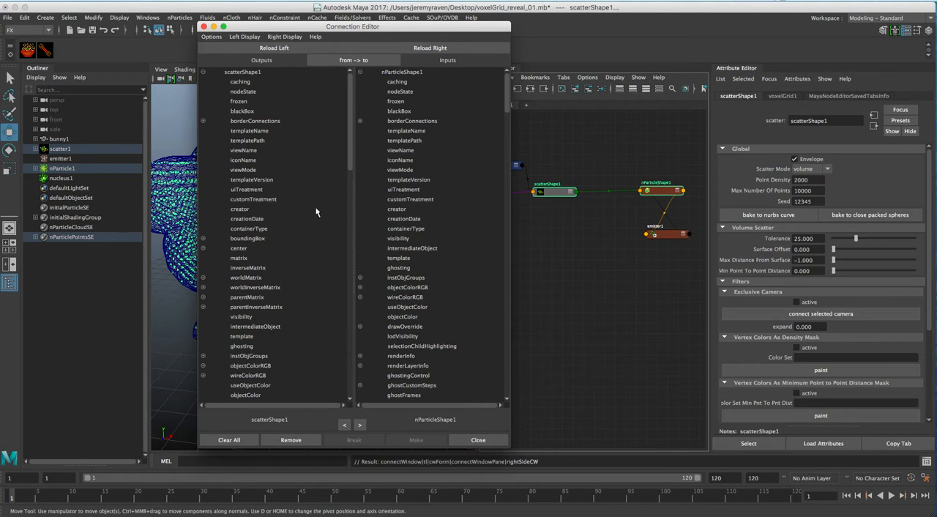
pyautogui.moveTo(349, 164); pyautogui.dragTo(332, 395)
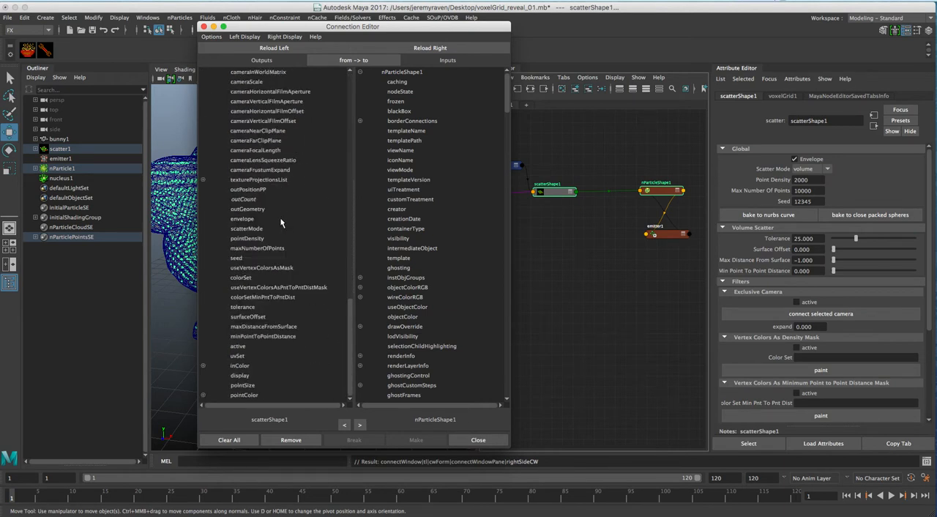
pyautogui.click(268, 189)
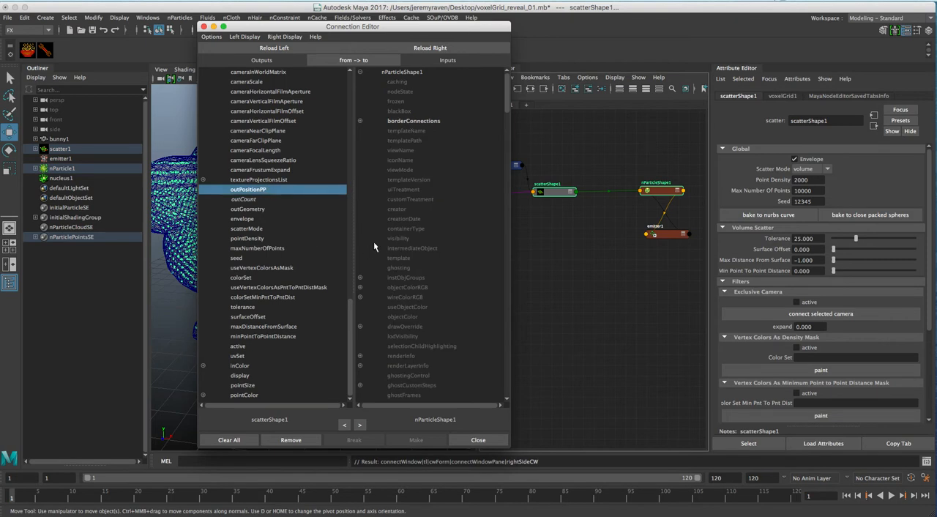
pyautogui.scroll(-10, 404, 275)
pyautogui.scroll(-8, 466, 296)
pyautogui.click(391, 357)
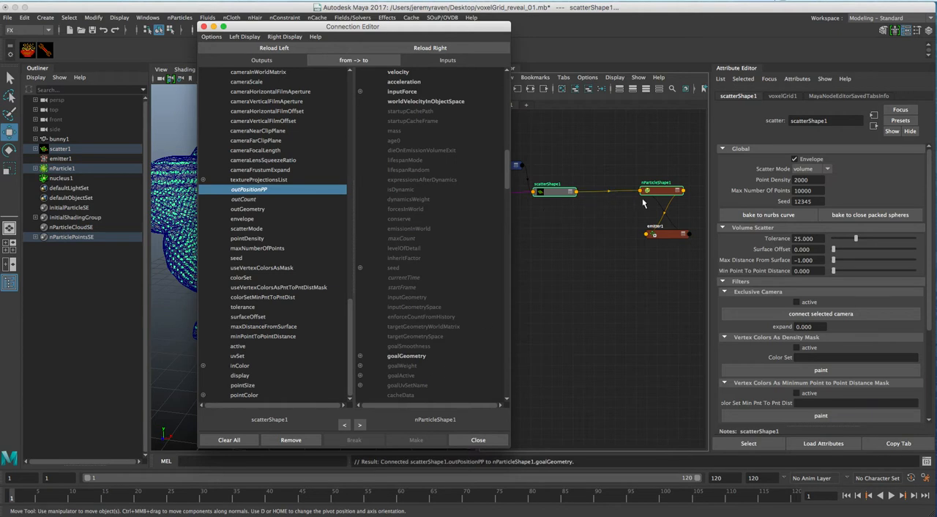
# Step: Expand the scatterShape1 and nParticleShape1 nodes to show their individual attribute connections
pyautogui.click(577, 193)
pyautogui.click(572, 191)
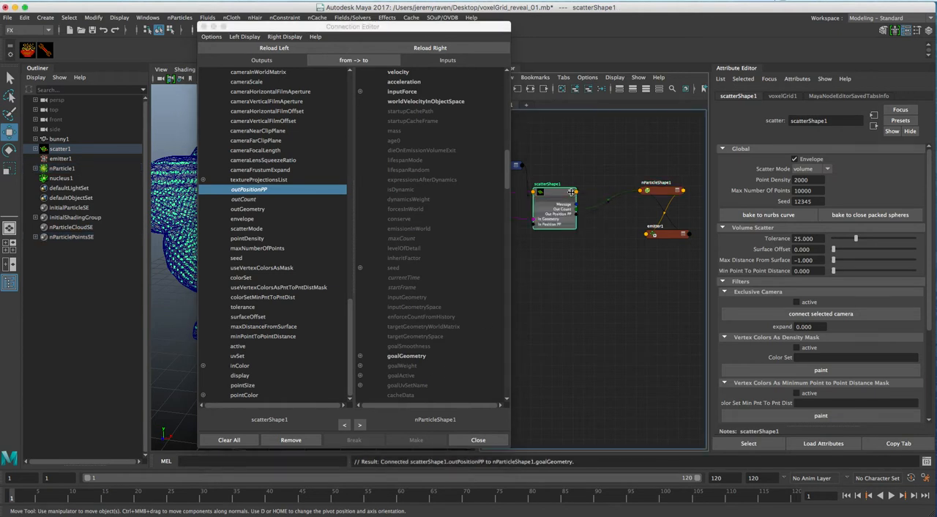
pyautogui.click(679, 191)
pyautogui.moveTo(662, 211); pyautogui.dragTo(646, 184)
pyautogui.scroll(3, 609, 235)
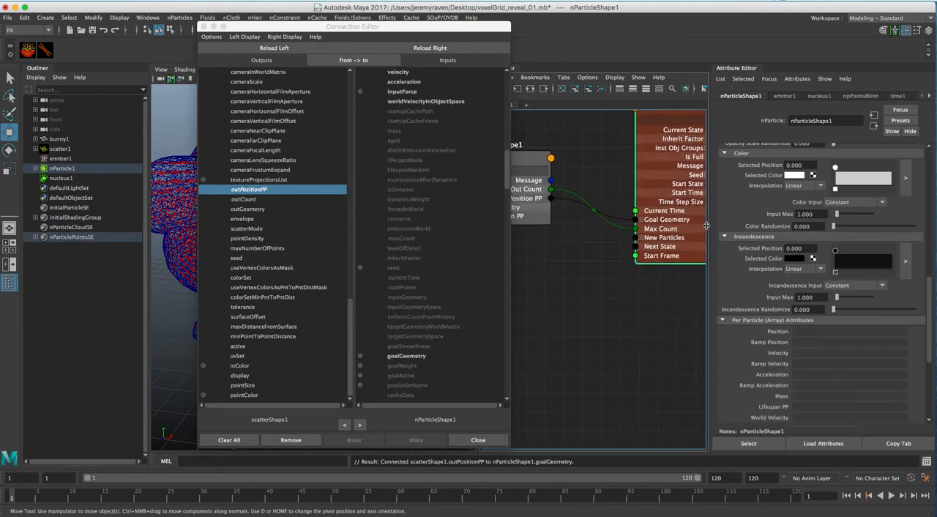
# Step: Close the Connection Editor and place the expanded scatterShape1 node beside nParticleShape1
pyautogui.click(204, 27)
pyautogui.keyDown('alt'); pyautogui.moveTo(517, 203); pyautogui.dragTo(510, 220, button='middle'); pyautogui.keyUp('alt')
pyautogui.moveTo(512, 179); pyautogui.dragTo(556, 174)
pyautogui.keyDown('alt'); pyautogui.moveTo(584, 192); pyautogui.dragTo(569, 218, button='middle'); pyautogui.keyUp('alt')
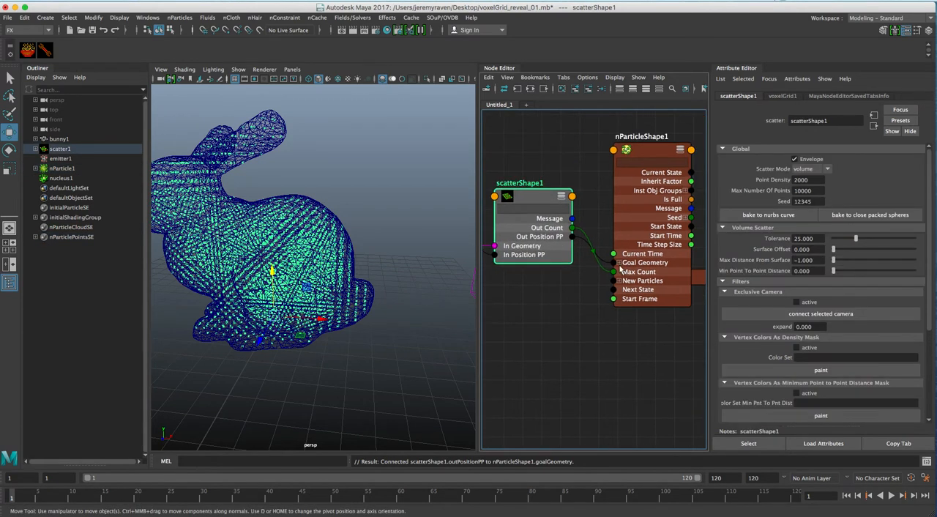
# Step: Set nParticleShape1's Goal Smoothness to about 5.07 and create its per-particle Goal Weight 0 PP attribute
pyautogui.moveTo(634, 151)
pyautogui.mouseDown()
pyautogui.moveTo(634, 120)
pyautogui.moveTo(651, 144)
pyautogui.mouseUp()
pyautogui.scroll(-2, 799, 335)
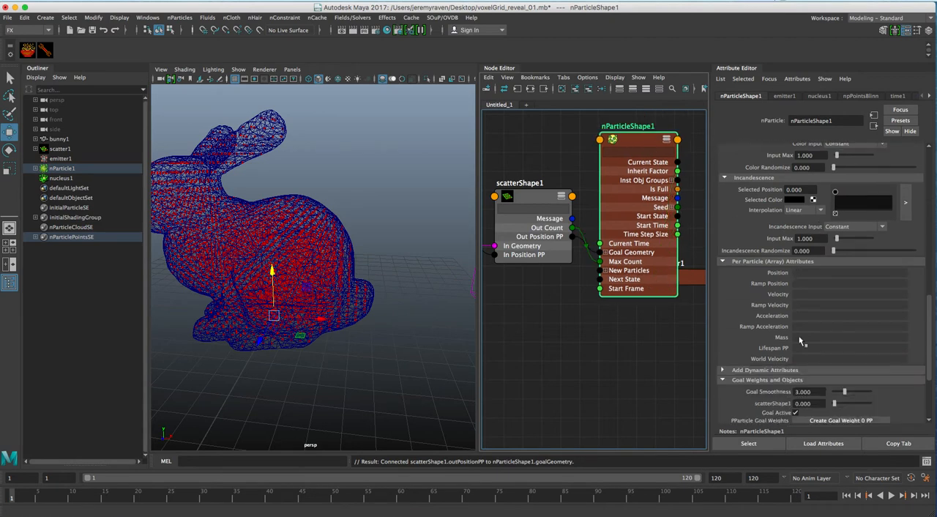
pyautogui.scroll(-2, 804, 349)
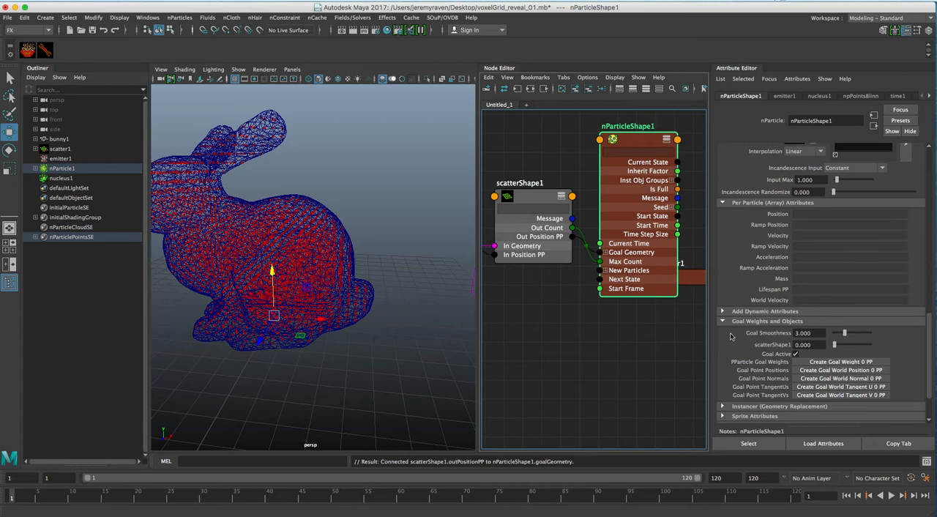
pyautogui.scroll(-1, 739, 336)
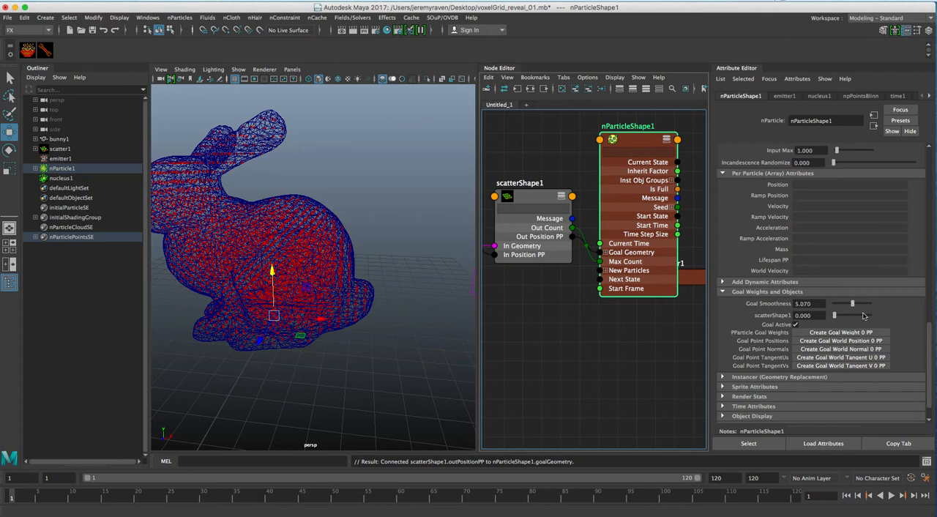
pyautogui.scroll(-1, 872, 324)
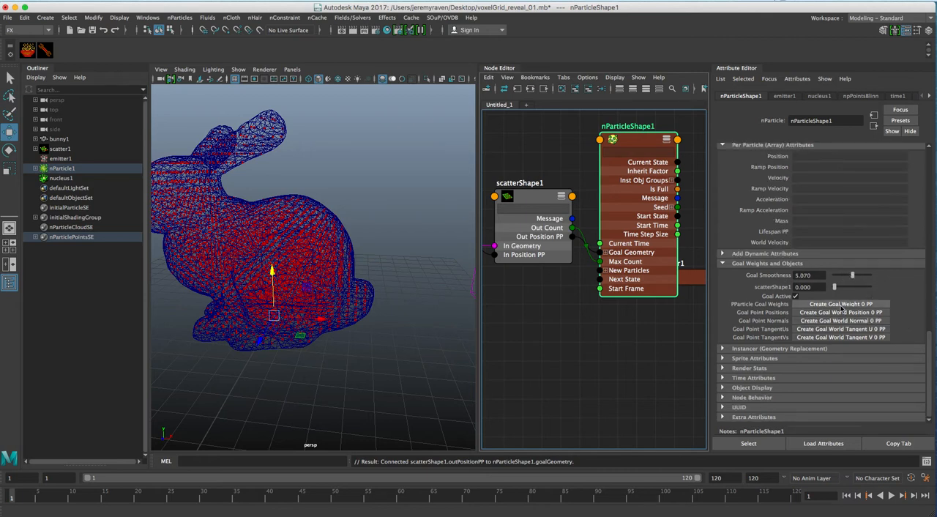
pyautogui.click(842, 305)
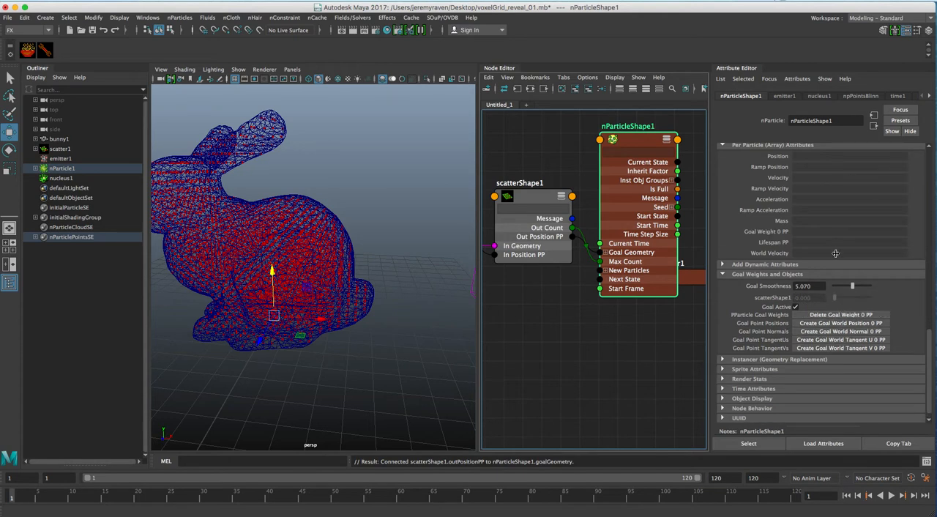
pyautogui.scroll(2, 769, 231)
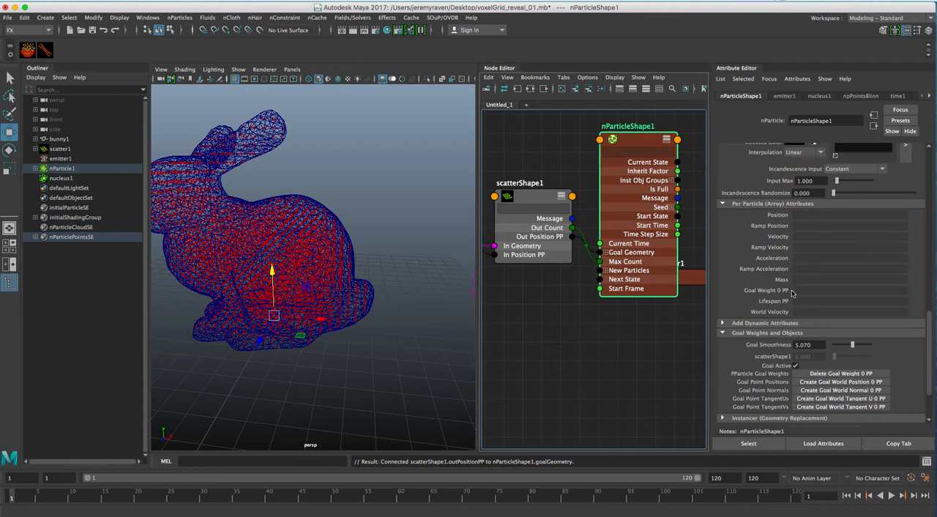
# Step: Remove emitter1 from the node graph and space scatterShape1 and nParticleShape1 farther apart
pyautogui.scroll(-3, 626, 231)
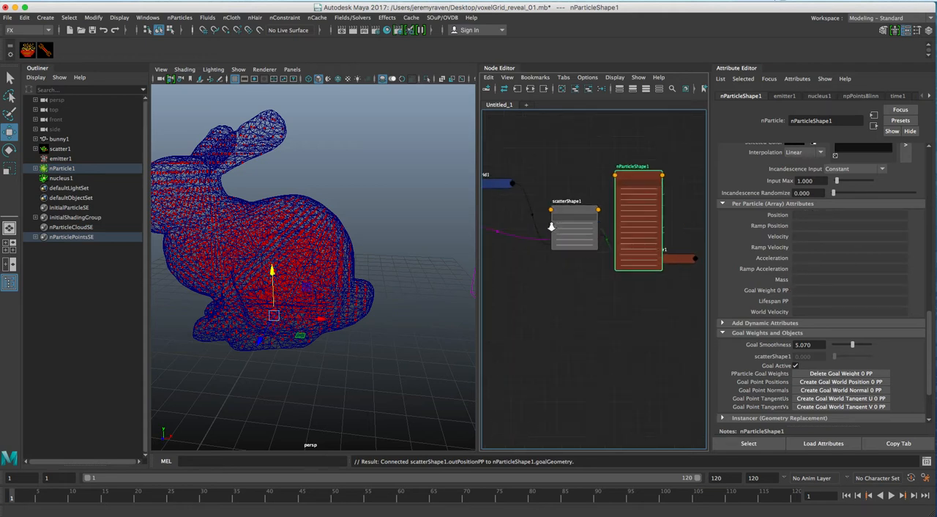
pyautogui.moveTo(635, 180); pyautogui.dragTo(672, 151)
pyautogui.moveTo(671, 253); pyautogui.dragTo(668, 269)
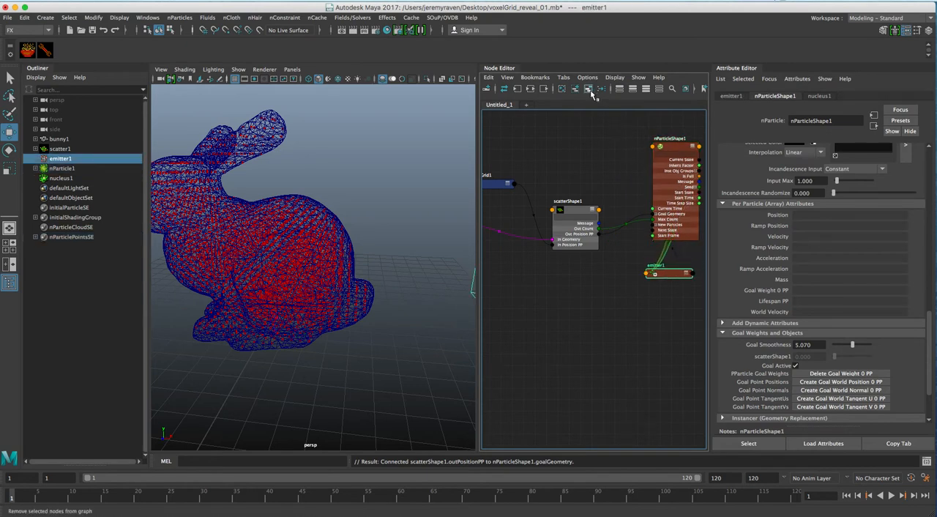
pyautogui.moveTo(581, 211); pyautogui.dragTo(533, 224)
pyautogui.moveTo(675, 149); pyautogui.dragTo(681, 168)
pyautogui.moveTo(526, 223); pyautogui.dragTo(527, 214)
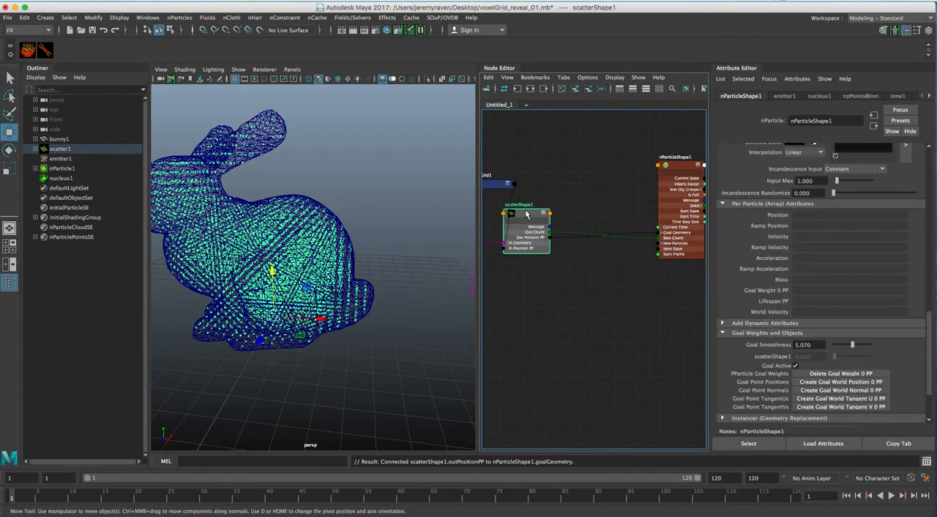
# Step: Add a SOuP attributeTransfer node from scatterShape1, place it between scatterShape1 and nParticleShape1, and enable its Weight attribute
pyautogui.click(29, 50)
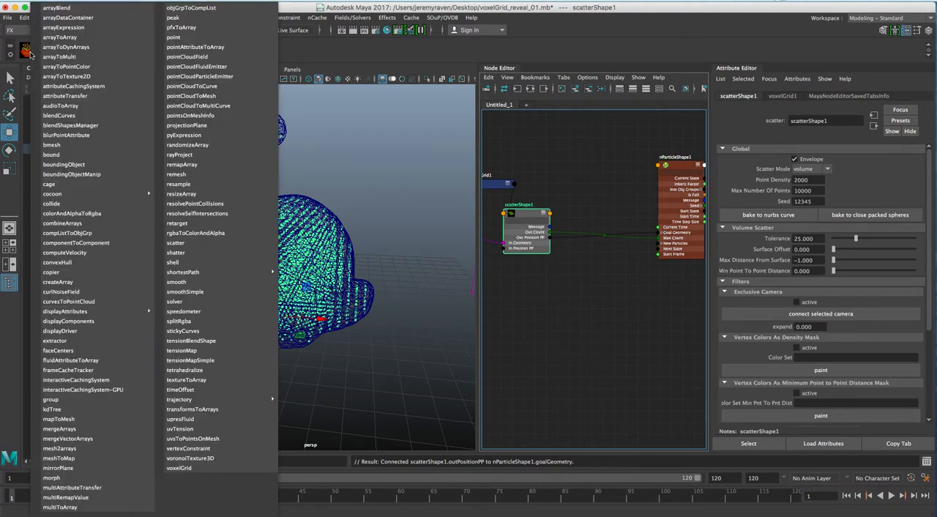
pyautogui.click(77, 96)
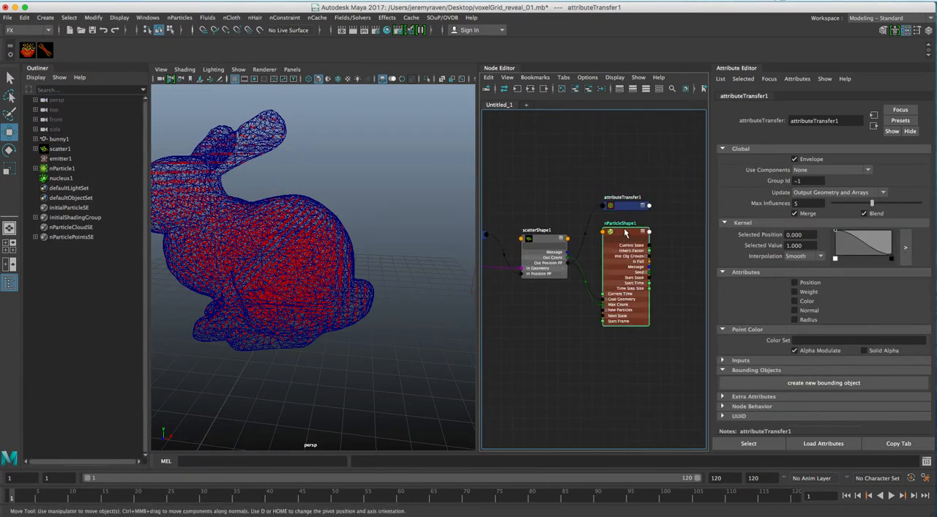
pyautogui.moveTo(622, 233); pyautogui.dragTo(681, 228)
pyautogui.moveTo(626, 205); pyautogui.dragTo(617, 291)
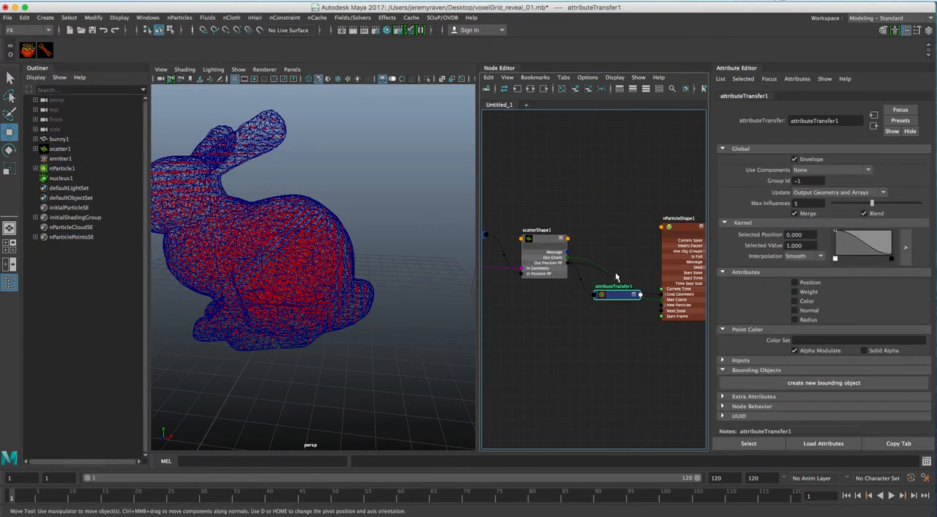
pyautogui.keyDown('alt'); pyautogui.moveTo(616, 279); pyautogui.dragTo(586, 230, button='middle'); pyautogui.keyUp('alt')
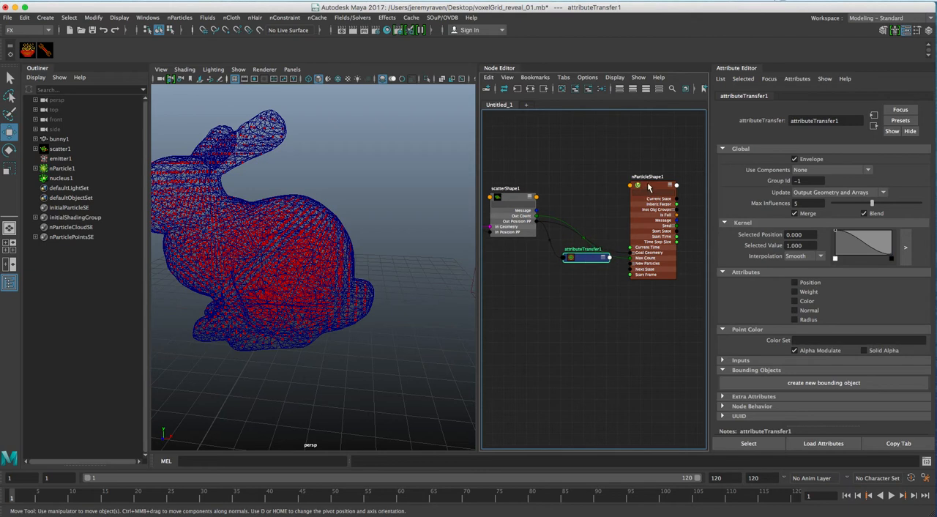
pyautogui.moveTo(647, 189); pyautogui.dragTo(657, 163)
pyautogui.moveTo(586, 257); pyautogui.dragTo(586, 186)
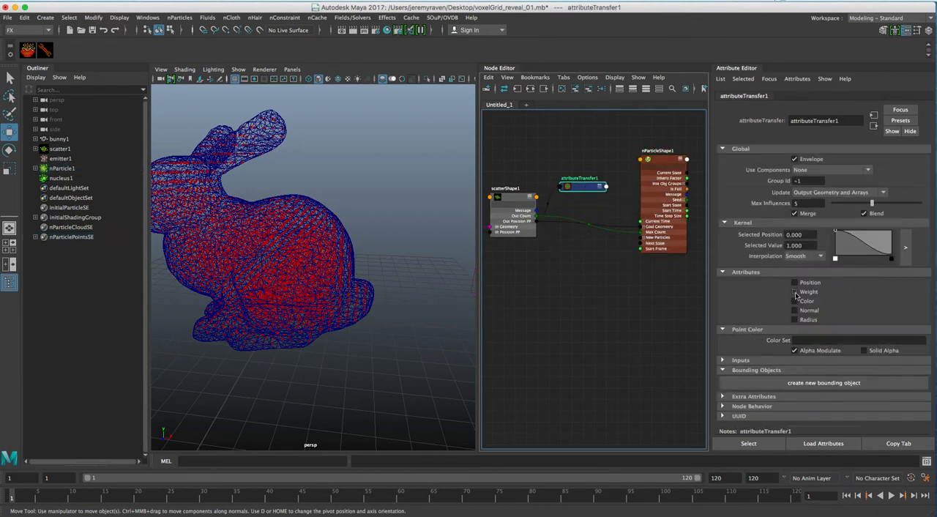
# Step: Create a new bounding object for attributeTransfer1 and place its shape node in front of attributeTransfer1 in the graph
pyautogui.click(805, 383)
pyautogui.keyDown('alt'); pyautogui.moveTo(643, 326); pyautogui.dragTo(560, 254, button='middle'); pyautogui.keyUp('alt')
pyautogui.moveTo(557, 267); pyautogui.dragTo(554, 278)
# Step: Enlarge the bounding sphere around the bunny and raise it vertically to about Y 3.85
pyautogui.keyDown('alt'); pyautogui.moveTo(372, 275); pyautogui.dragTo(404, 259, button='middle'); pyautogui.keyUp('alt')
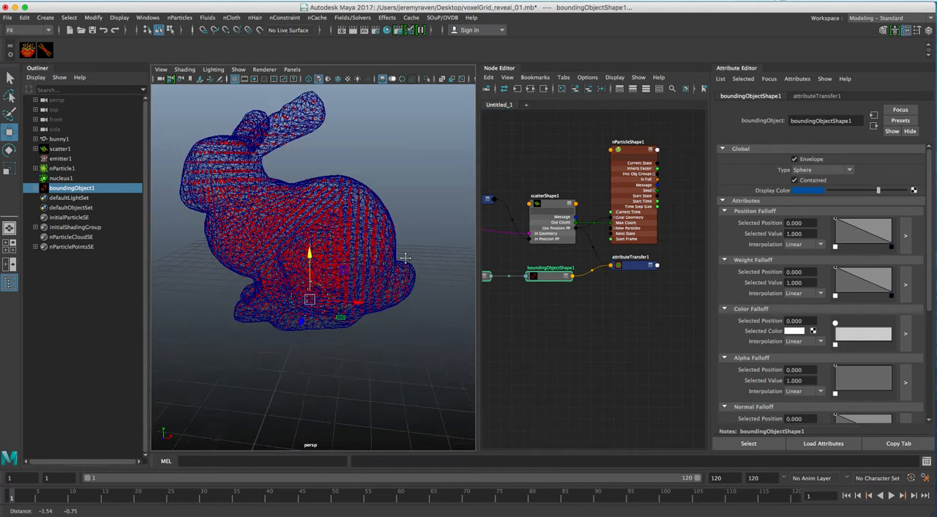
pyautogui.press('r')
pyautogui.moveTo(317, 298); pyautogui.dragTo(252, 267)
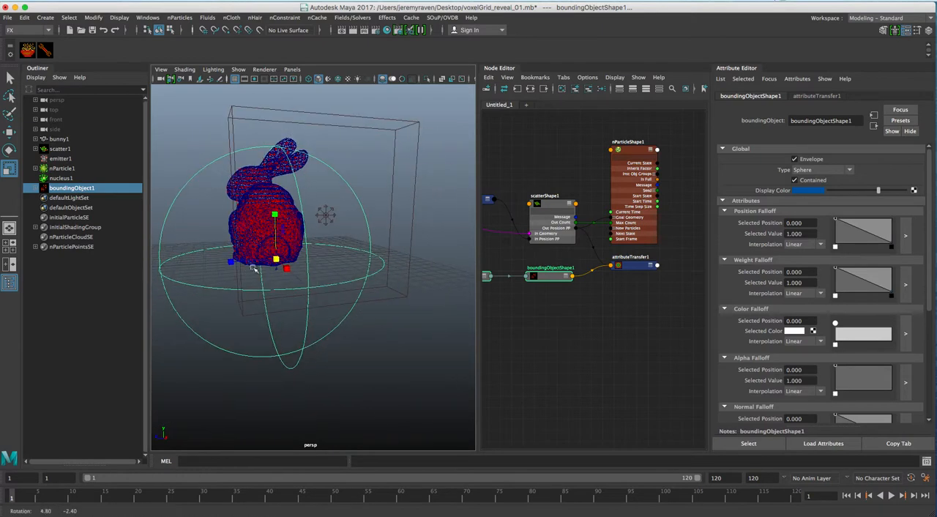
pyautogui.press('w')
pyautogui.moveTo(279, 218); pyautogui.dragTo(312, 217)
# Step: Set the Scale tool to Snap Scale and World axes, and scale the bounding sphere uniformly to about 13.4
pyautogui.press('r')
pyautogui.click(301, 218)
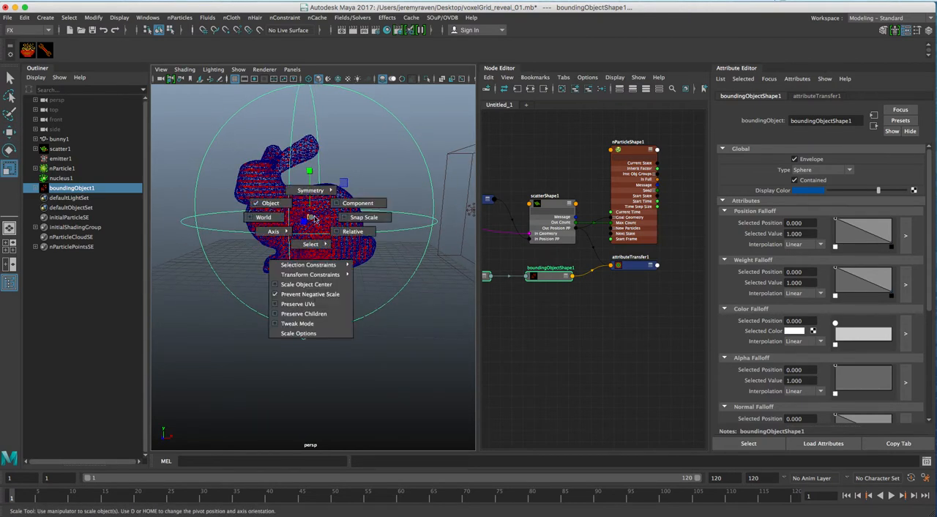
pyautogui.click(319, 220)
pyautogui.click(308, 216)
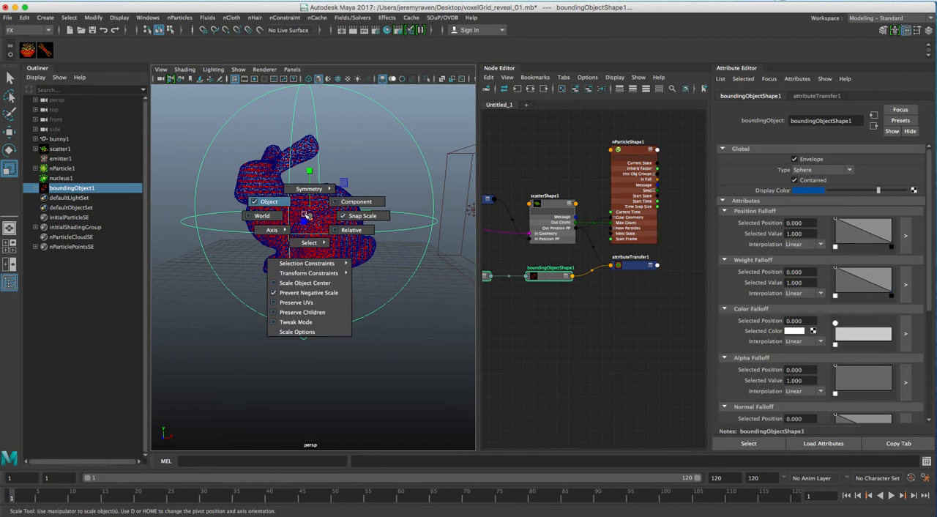
pyautogui.keyDown('alt'); pyautogui.moveTo(311, 217); pyautogui.dragTo(301, 265); pyautogui.keyUp('alt')
pyautogui.keyDown('alt'); pyautogui.moveTo(301, 266); pyautogui.dragTo(315, 259, button='right'); pyautogui.keyUp('alt')
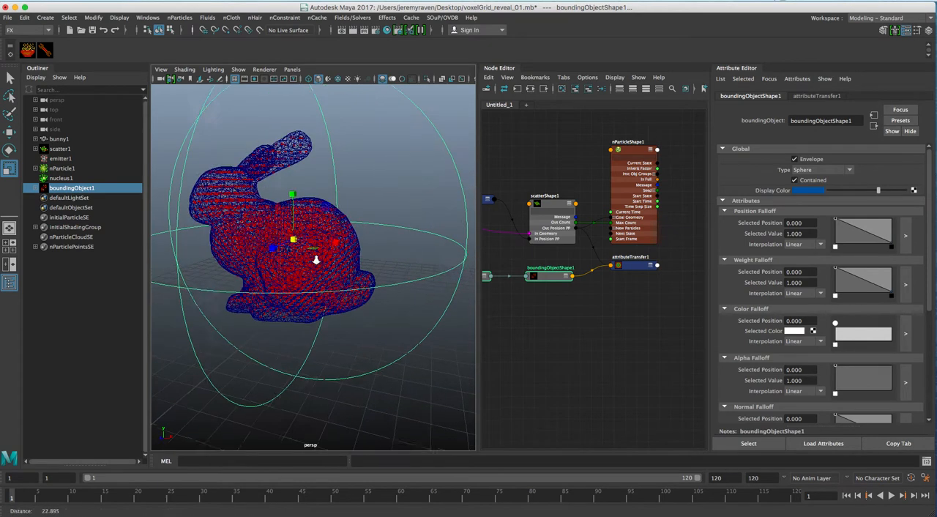
pyautogui.moveTo(297, 241); pyautogui.dragTo(288, 236)
pyautogui.rightClick(299, 240)
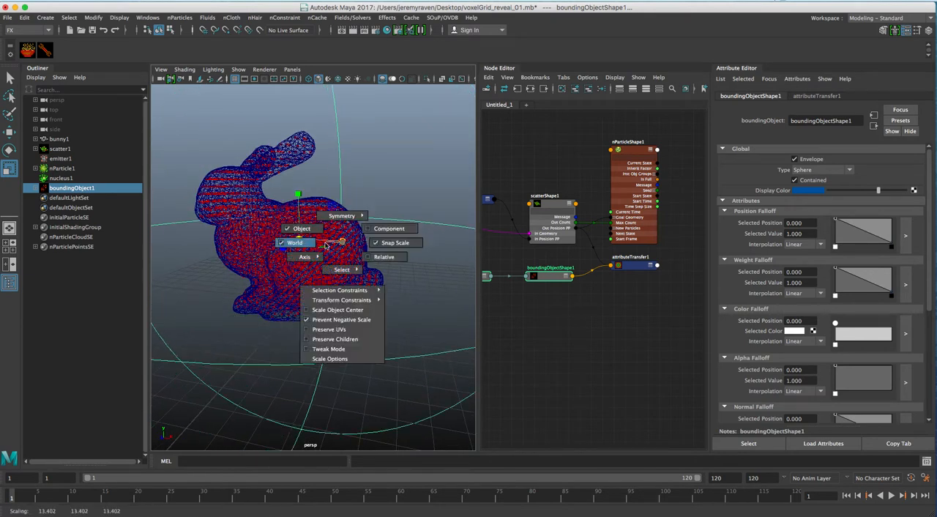
pyautogui.keyDown('alt'); pyautogui.moveTo(359, 260); pyautogui.dragTo(306, 251, button='right'); pyautogui.keyUp('alt')
pyautogui.keyDown('alt'); pyautogui.moveTo(306, 251); pyautogui.dragTo(327, 253); pyautogui.keyUp('alt')
# Step: Set the boundingObject1 transform's scale to 10 on all three axes
pyautogui.press('Up')
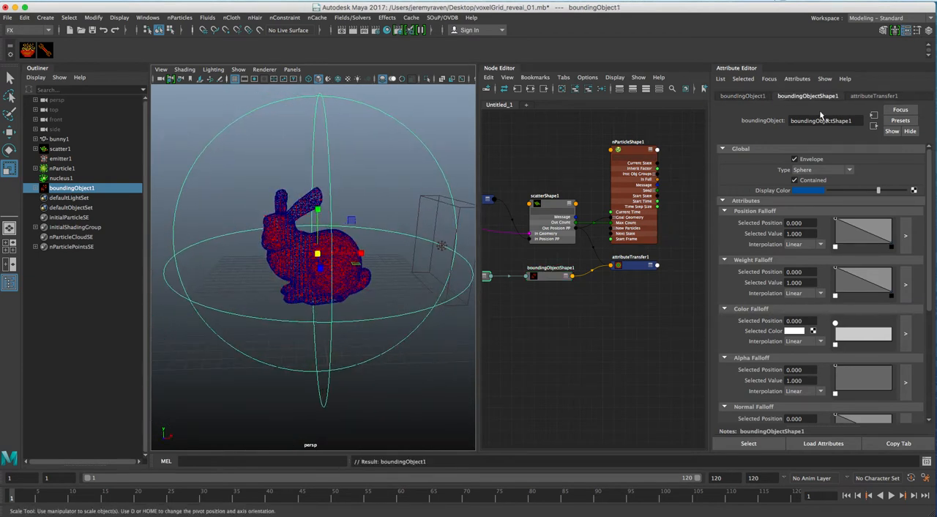
pyautogui.click(742, 96)
pyautogui.click(792, 182)
pyautogui.write('10')
pyautogui.press('Tab')
pyautogui.write('10')
pyautogui.press('Tab')
pyautogui.write('10')
pyautogui.press('Return')
# Step: Move boundingObject1 in front of the bunny to about X -16.14 and key its Translate X at frame 1
pyautogui.keyDown('alt'); pyautogui.moveTo(293, 310); pyautogui.dragTo(233, 308); pyautogui.keyUp('alt')
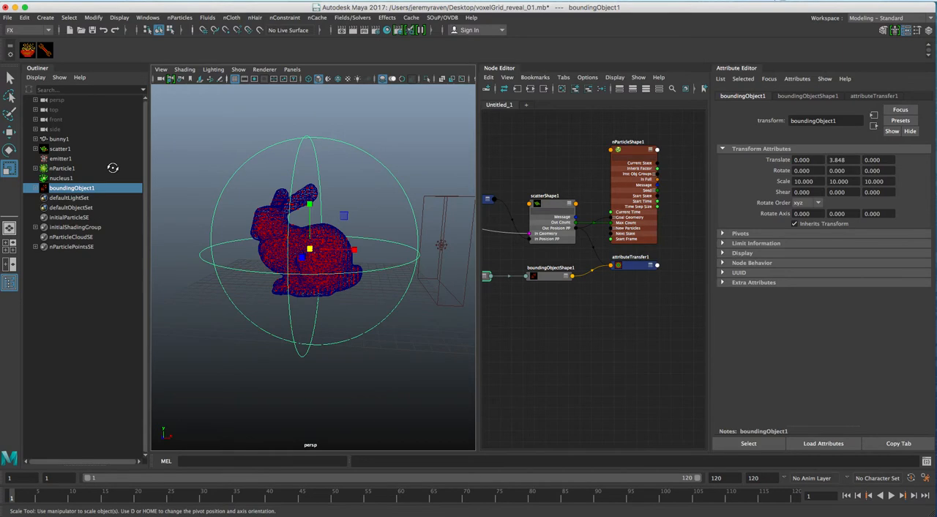
pyautogui.click(9, 132)
pyautogui.moveTo(362, 250); pyautogui.dragTo(202, 248)
pyautogui.keyDown('alt'); pyautogui.moveTo(283, 258); pyautogui.dragTo(330, 250); pyautogui.keyUp('alt')
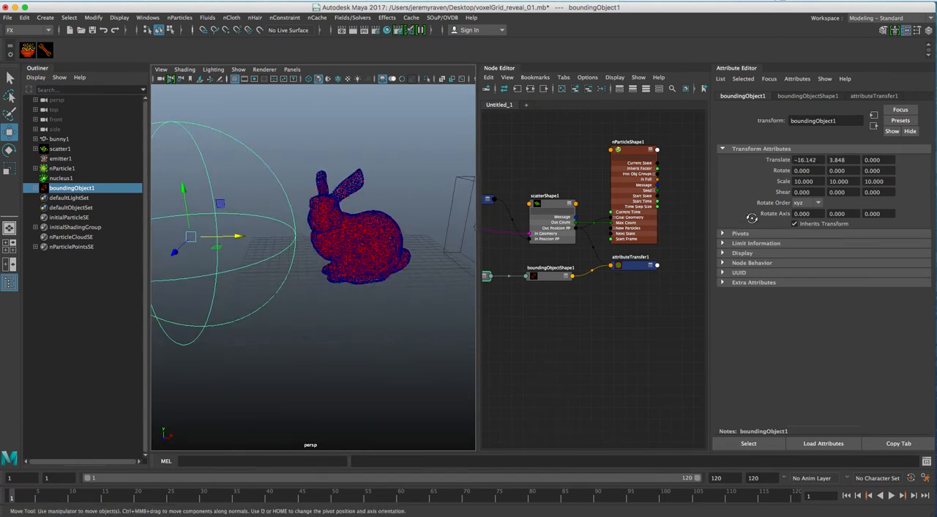
pyautogui.rightClick(801, 161)
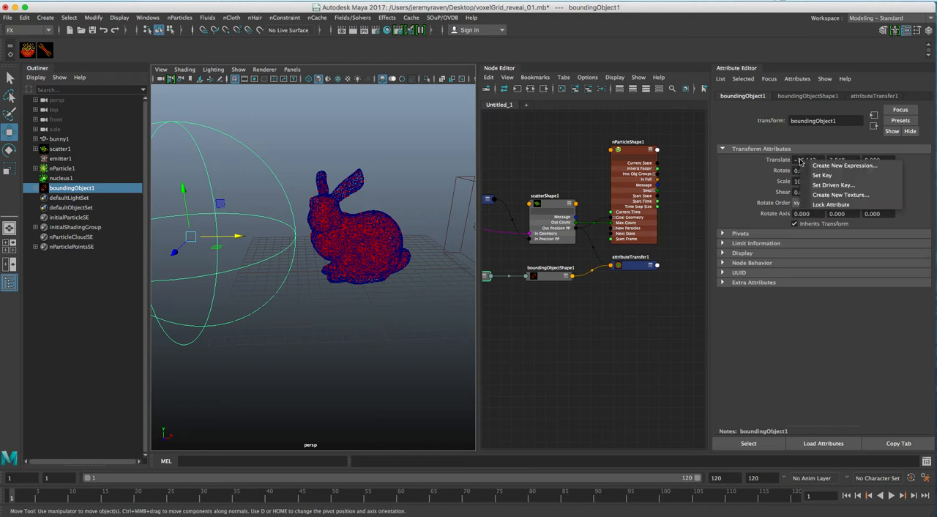
pyautogui.click(822, 175)
# Step: At frame 90, move boundingObject1 along X over the bunny, key its Translate X, and return to frame 1
pyautogui.keyDown('alt'); pyautogui.moveTo(372, 247); pyautogui.dragTo(400, 235, button='middle'); pyautogui.keyUp('alt')
pyautogui.keyDown('alt'); pyautogui.moveTo(400, 235); pyautogui.dragTo(345, 226); pyautogui.keyUp('alt')
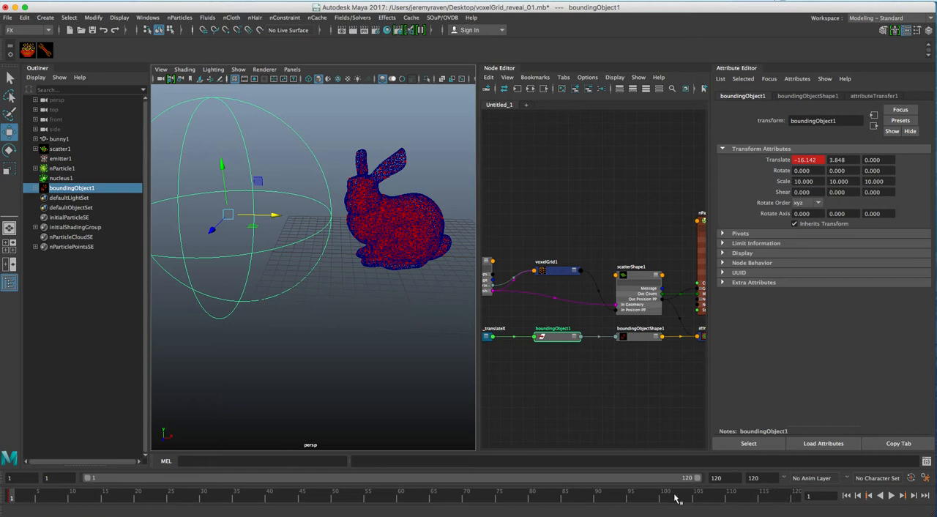
pyautogui.moveTo(584, 498); pyautogui.dragTo(598, 496)
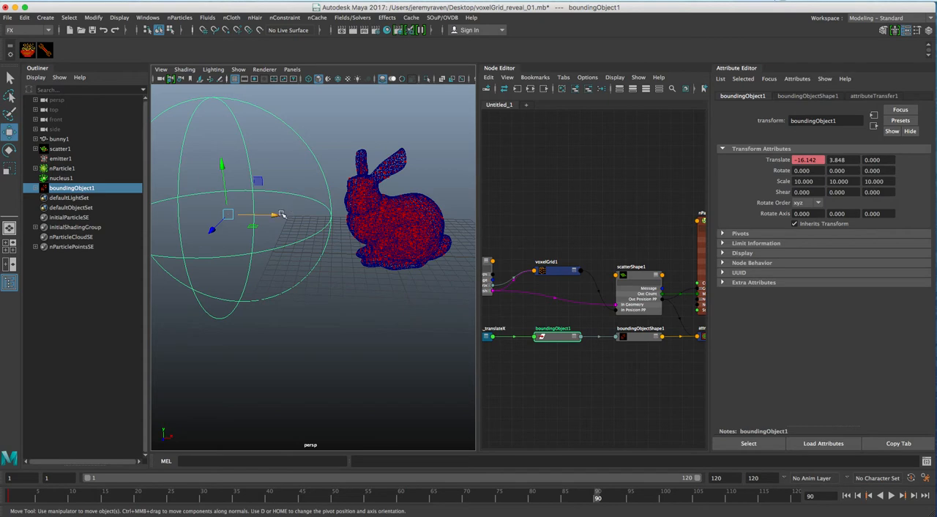
pyautogui.click(279, 214)
pyautogui.moveTo(277, 217); pyautogui.dragTo(389, 252)
pyautogui.rightClick(805, 161)
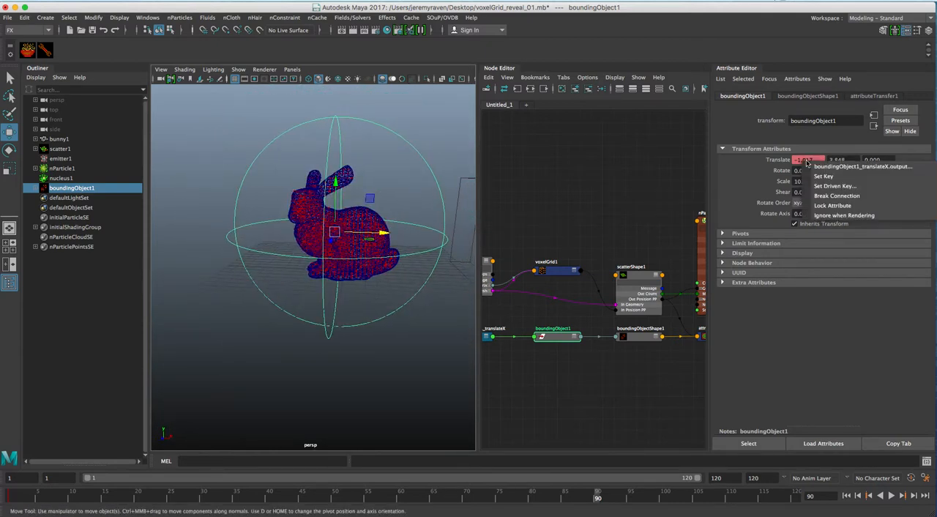
pyautogui.click(823, 176)
pyautogui.click(847, 495)
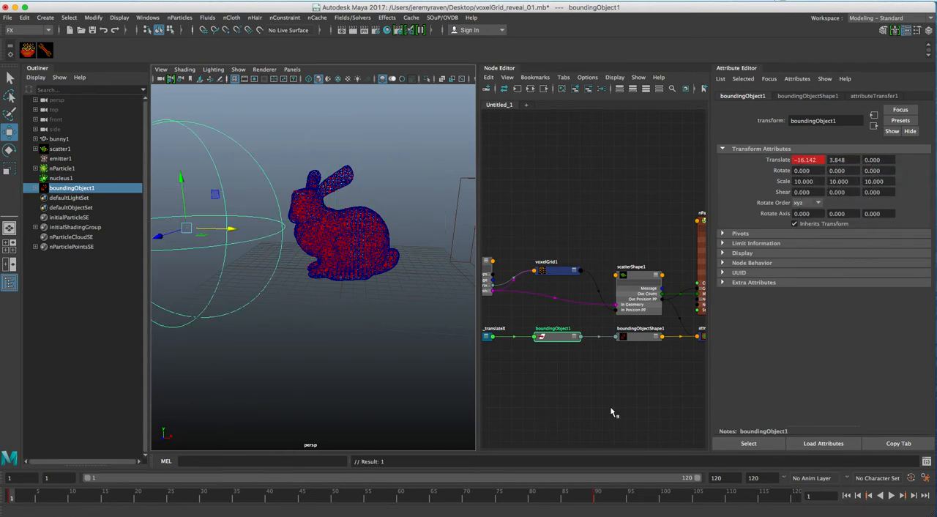
# Step: Rearrange the graph with nParticleShape1 farther from scatterShape1, attributeTransfer1 between them, and boundingObjectShape1 above scatterShape1
pyautogui.keyDown('alt'); pyautogui.moveTo(324, 252); pyautogui.dragTo(273, 260); pyautogui.keyUp('alt')
pyautogui.keyDown('alt'); pyautogui.moveTo(248, 254); pyautogui.dragTo(420, 287, button='right'); pyautogui.keyUp('alt')
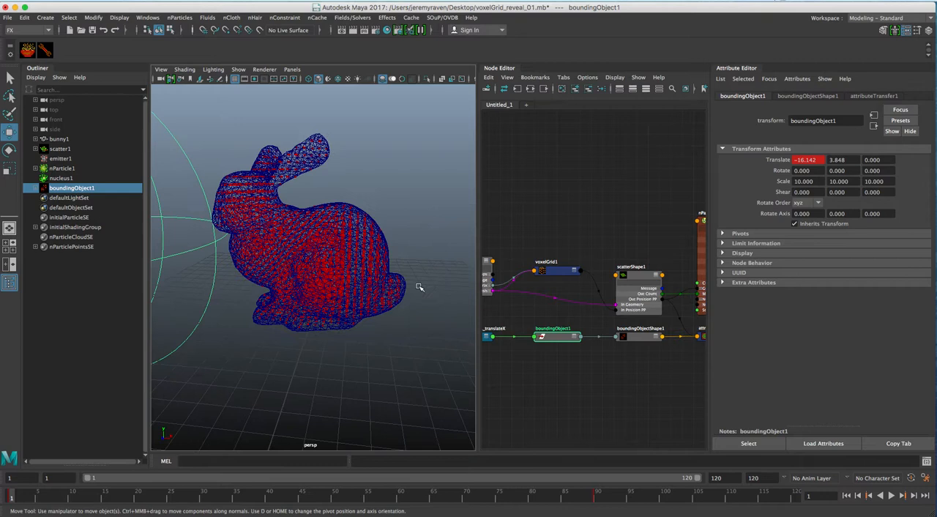
pyautogui.click(632, 276)
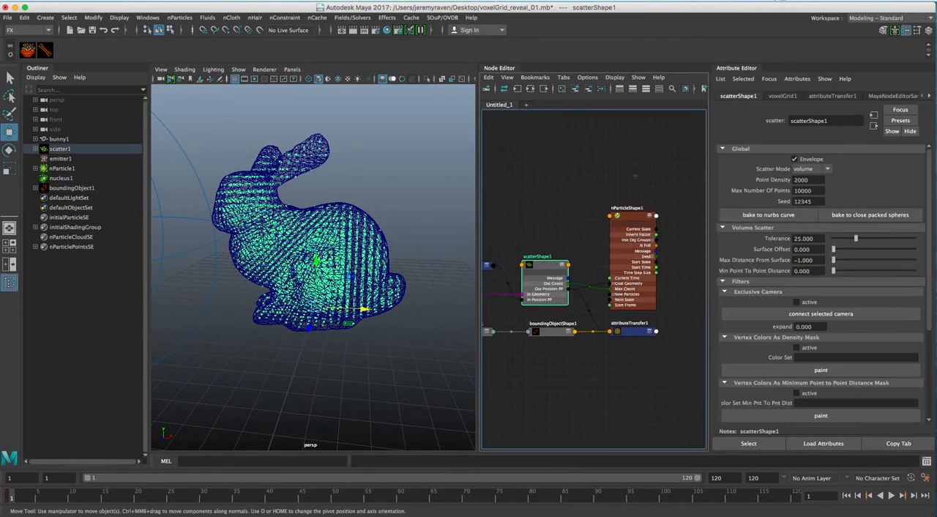
pyautogui.moveTo(633, 216); pyautogui.dragTo(683, 196)
pyautogui.click(634, 331)
pyautogui.moveTo(633, 331); pyautogui.dragTo(617, 250)
pyautogui.click(546, 318)
pyautogui.moveTo(546, 318); pyautogui.dragTo(541, 228)
# Step: Examine the bounding sphere's position relative to the bunny's points, its Weight Falloff, and the attributeTransfer1 and nParticleShape1 nodes
pyautogui.keyDown('alt'); pyautogui.moveTo(333, 228); pyautogui.dragTo(360, 226, button='middle'); pyautogui.keyUp('alt')
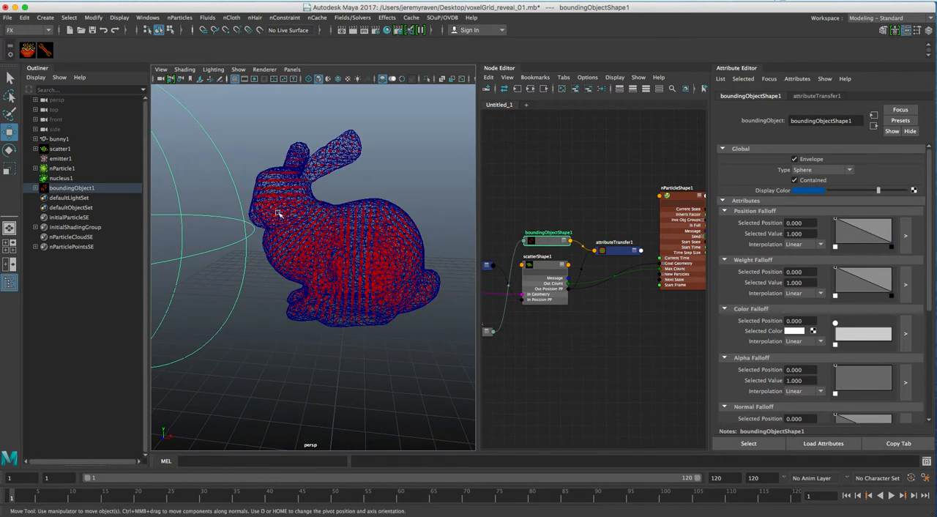
pyautogui.keyDown('alt'); pyautogui.moveTo(308, 228); pyautogui.dragTo(314, 222); pyautogui.keyUp('alt')
pyautogui.keyDown('alt'); pyautogui.moveTo(315, 221); pyautogui.dragTo(202, 203, button='right'); pyautogui.keyUp('alt')
pyautogui.keyDown('alt'); pyautogui.moveTo(231, 242); pyautogui.dragTo(236, 240); pyautogui.keyUp('alt')
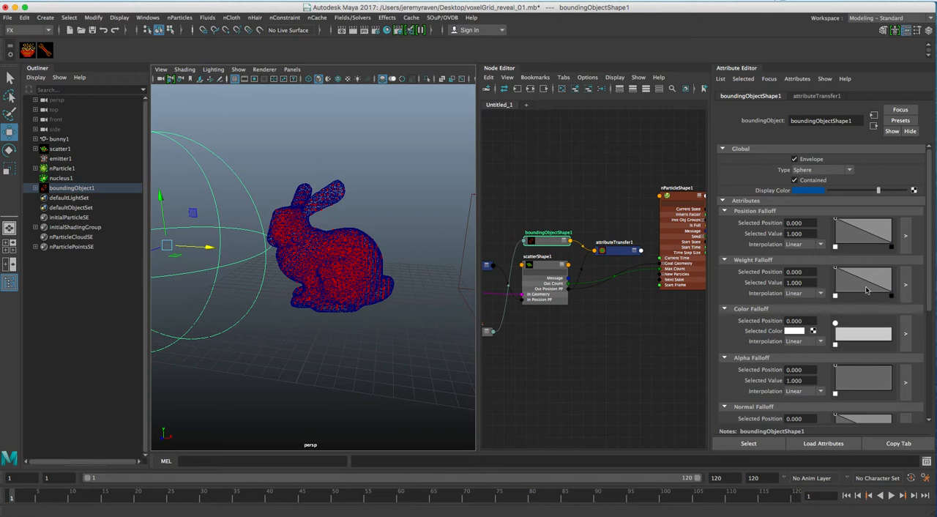
pyautogui.keyDown('alt'); pyautogui.moveTo(358, 239); pyautogui.dragTo(425, 236, button='middle'); pyautogui.keyUp('alt')
pyautogui.keyDown('alt'); pyautogui.moveTo(258, 251); pyautogui.dragTo(331, 255); pyautogui.keyUp('alt')
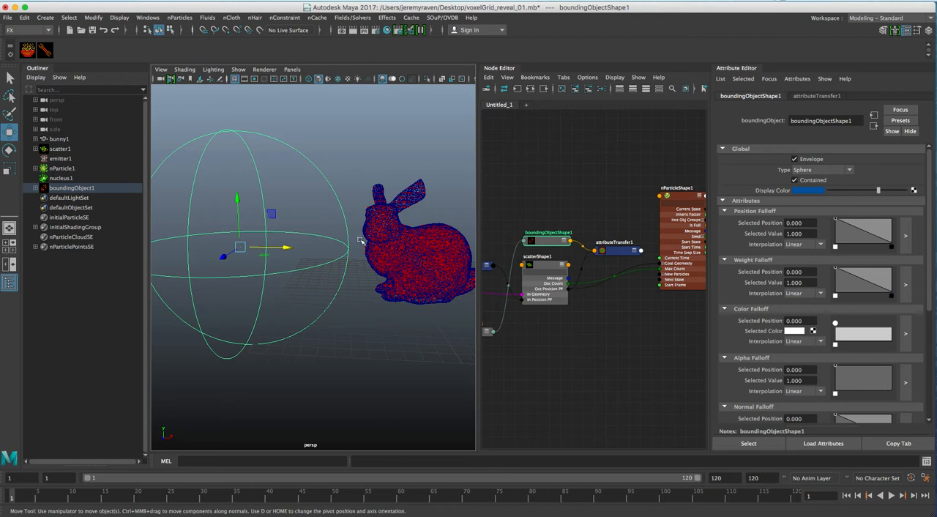
pyautogui.keyDown('alt'); pyautogui.moveTo(373, 249); pyautogui.dragTo(296, 254); pyautogui.keyUp('alt')
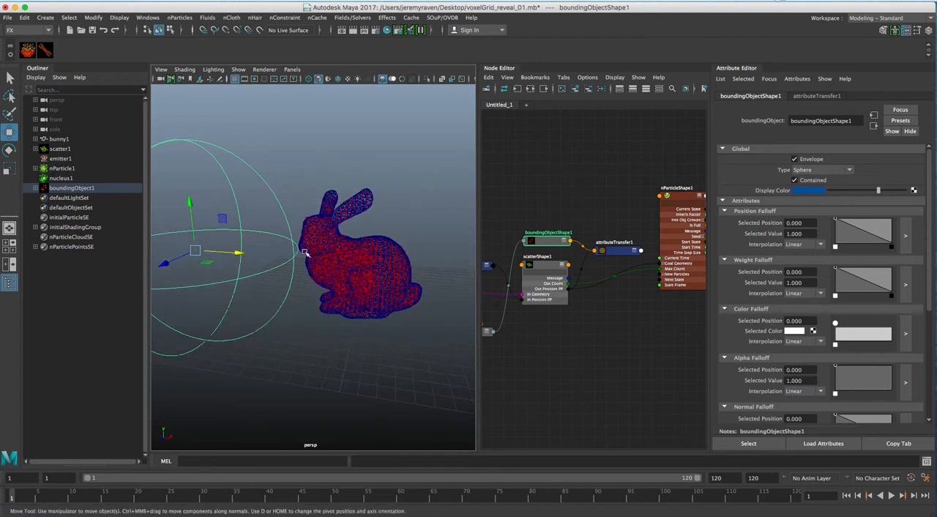
pyautogui.keyDown('alt'); pyautogui.moveTo(367, 283); pyautogui.dragTo(340, 253); pyautogui.keyUp('alt')
pyautogui.keyDown('alt'); pyautogui.moveTo(656, 207); pyautogui.dragTo(588, 197, button='middle'); pyautogui.keyUp('alt')
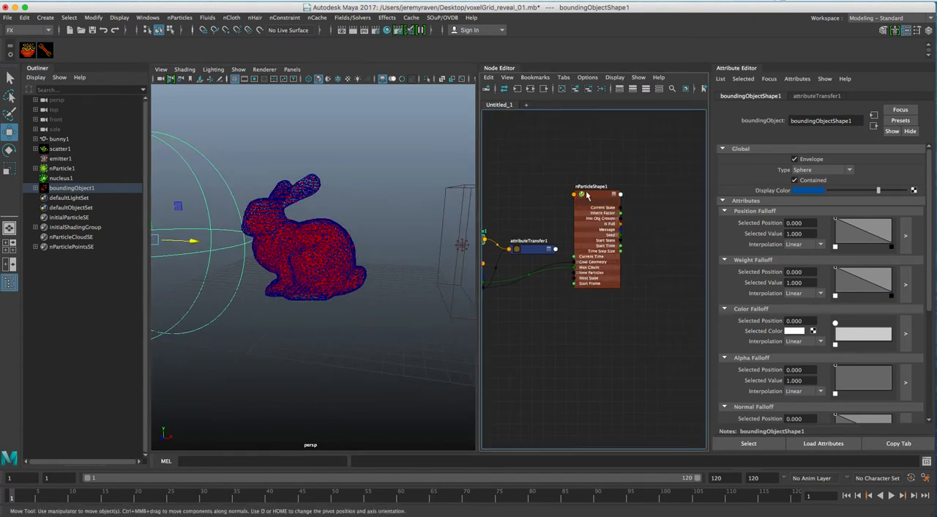
# Step: Select nParticleShape1, play the simulation to watch the emitted particles, and return to frame 1
pyautogui.click(602, 199)
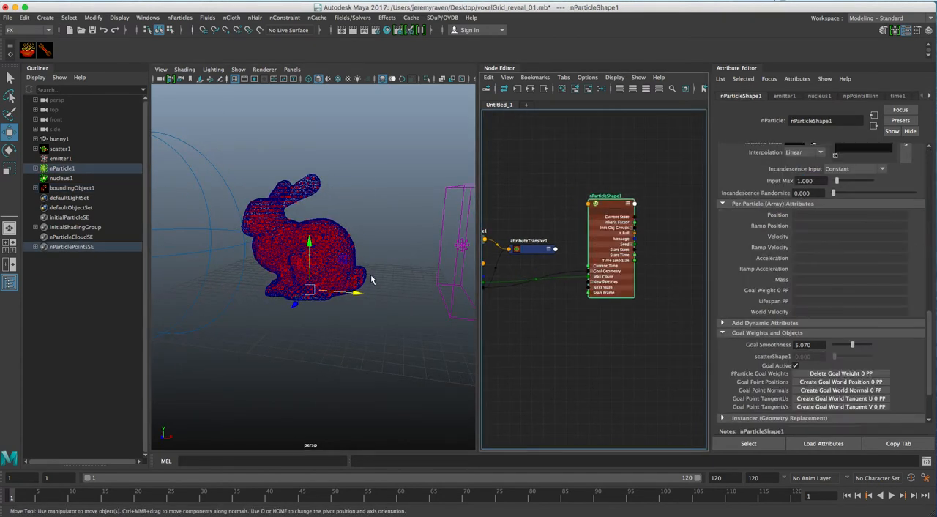
pyautogui.keyDown('alt'); pyautogui.moveTo(360, 272); pyautogui.dragTo(337, 275); pyautogui.keyUp('alt')
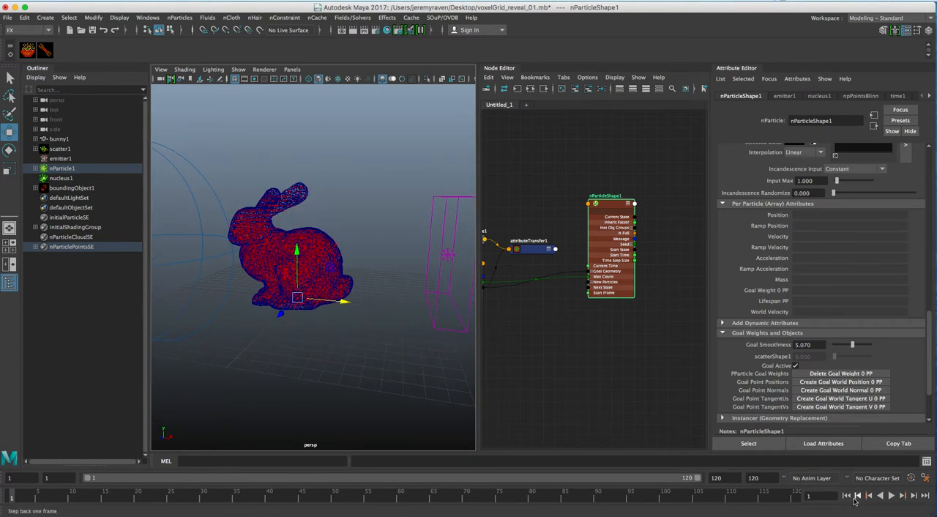
pyautogui.click(892, 495)
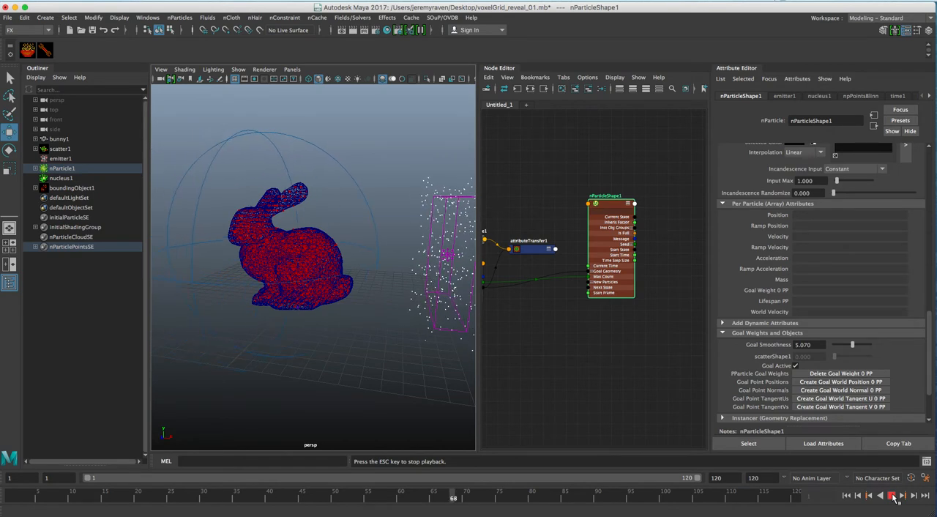
pyautogui.click(893, 496)
pyautogui.click(847, 496)
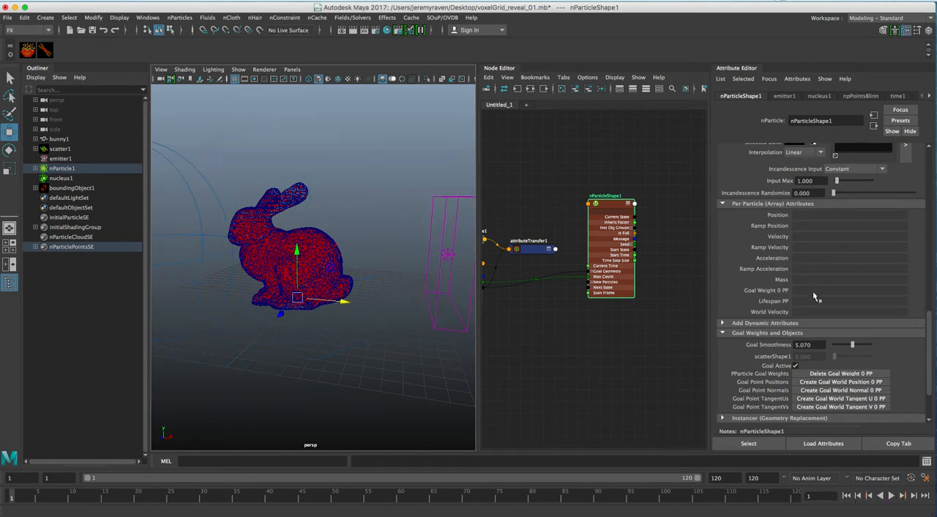
# Step: Create a creation expression on nParticleShape1 reading nParticleShape1.goalWeight0PP = 0.001 + attributeTransfer1.outWeightPP;
pyautogui.click(147, 17)
pyautogui.moveTo(189, 71)
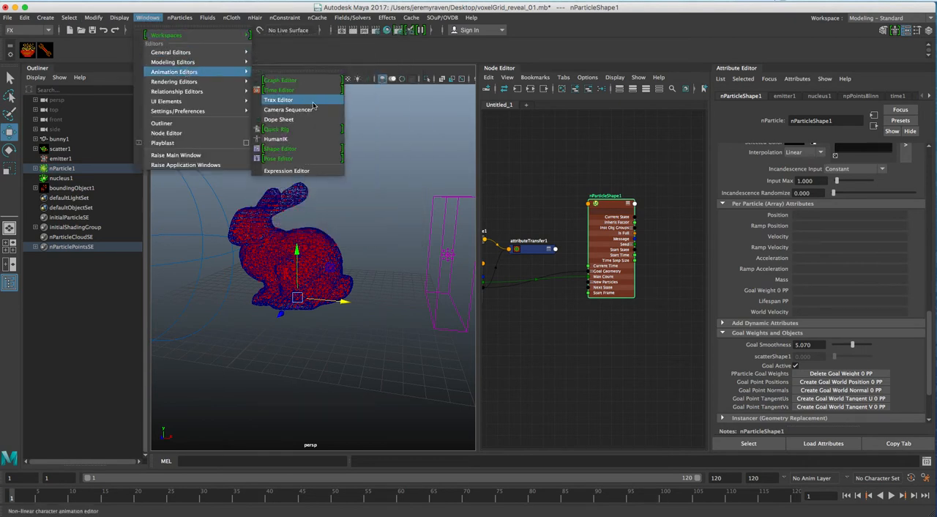
pyautogui.click(302, 170)
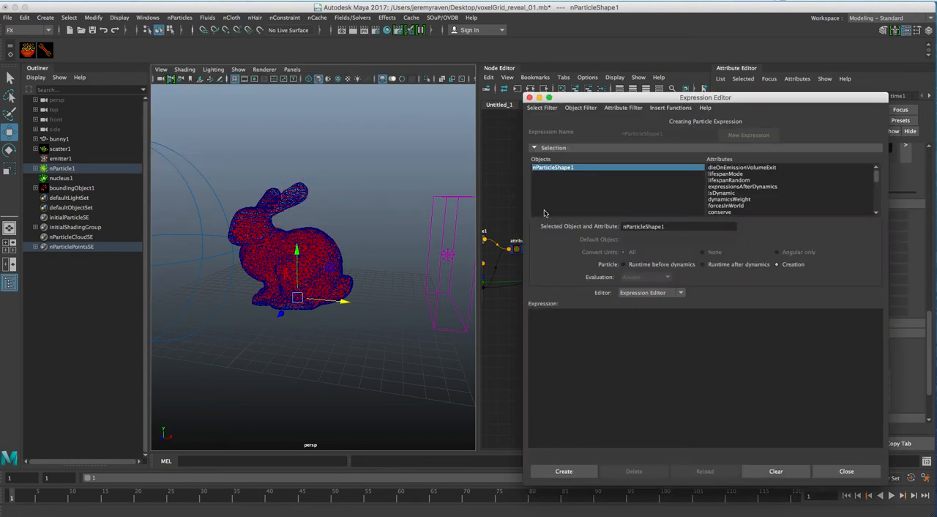
pyautogui.moveTo(875, 170); pyautogui.dragTo(877, 216)
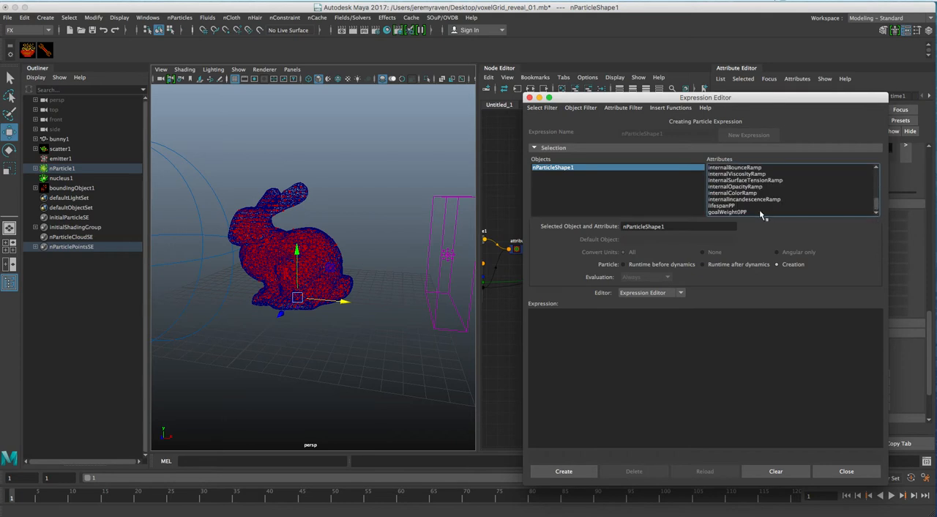
pyautogui.click(768, 212)
pyautogui.moveTo(706, 227); pyautogui.dragTo(587, 225)
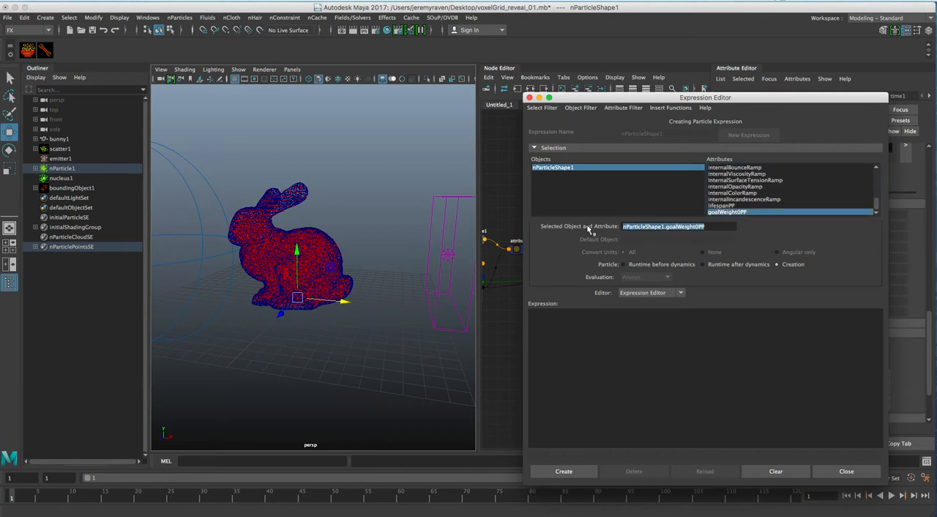
pyautogui.click(628, 311)
pyautogui.write('nParticleShape1.goalWeight0PP')
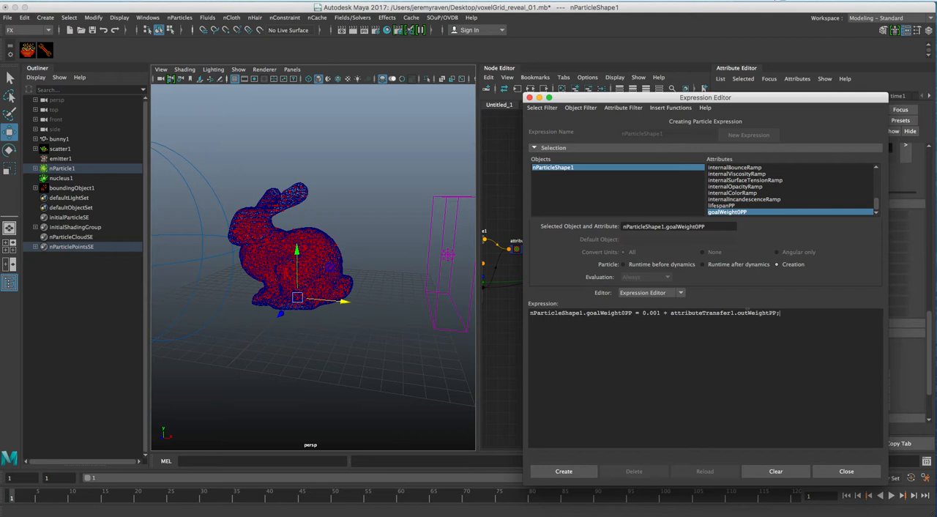
pyautogui.click(564, 470)
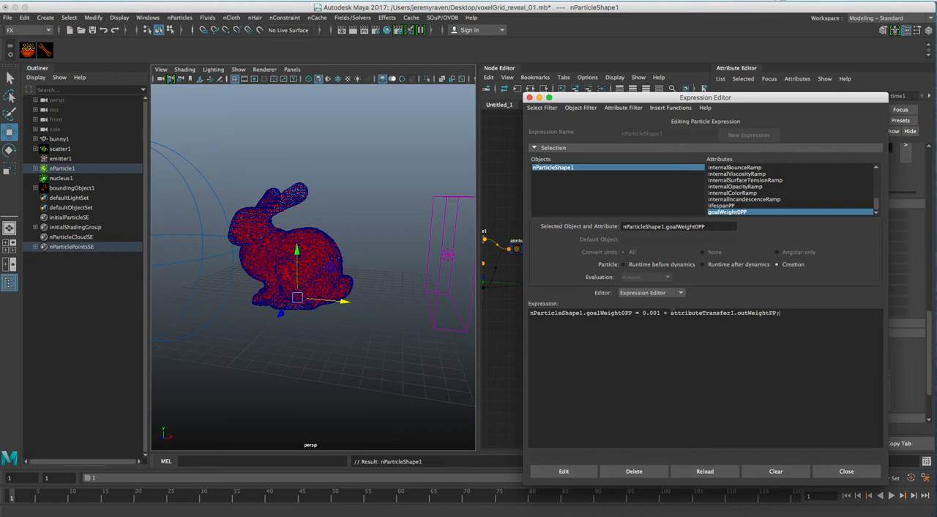
# Step: Copy the goalWeight0PP creation expression into nParticleShape1's runtime after dynamics expression, apply it, and close the Expression Editor
pyautogui.press('super+a')
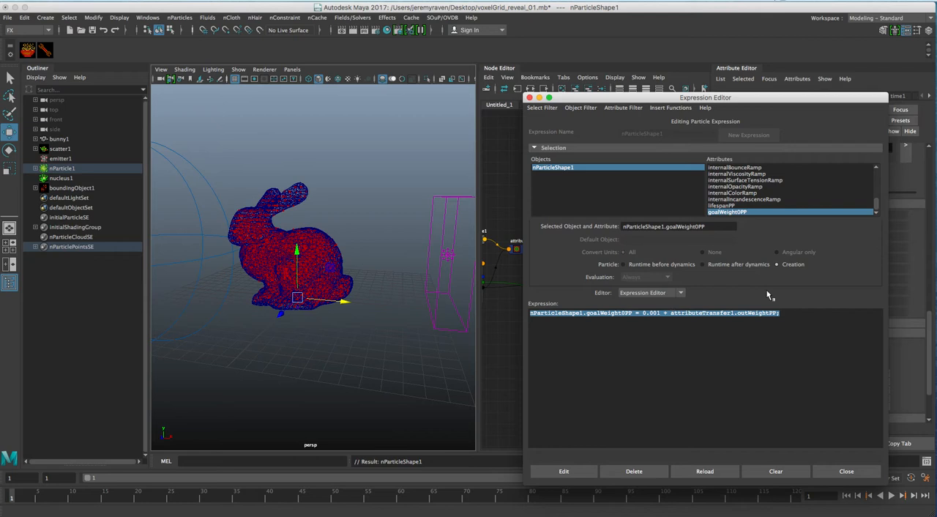
pyautogui.click(727, 265)
pyautogui.press('super+v')
pyautogui.click(586, 473)
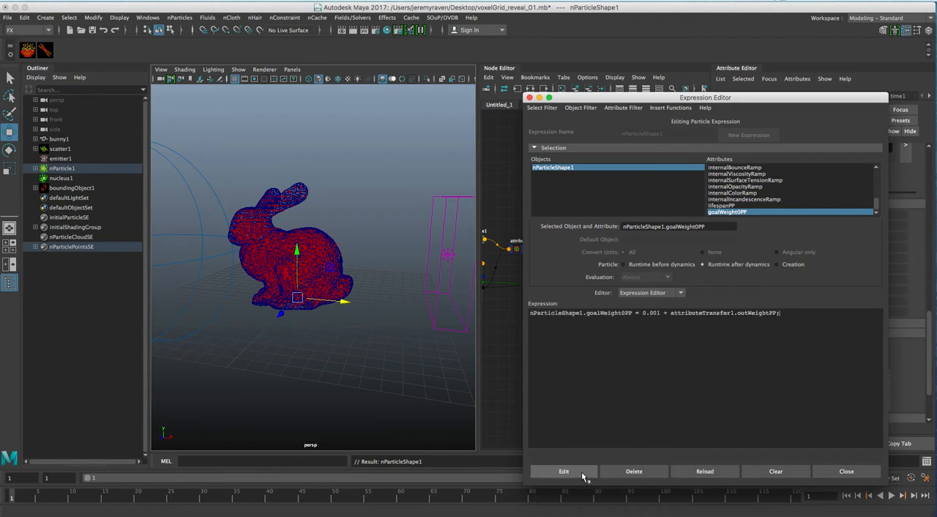
pyautogui.click(846, 471)
# Step: Play the simulation and examine whether the particles react to the bounding sphere passing over the bunny
pyautogui.click(892, 495)
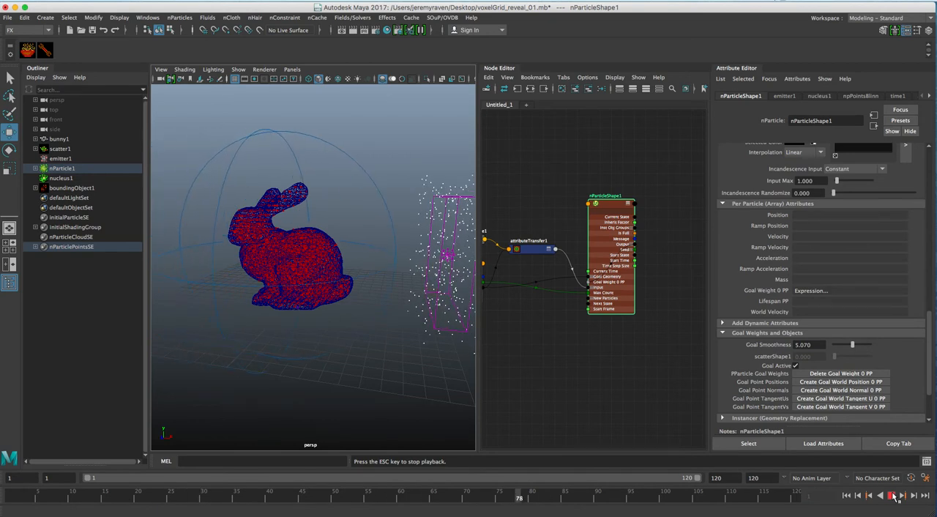
pyautogui.click(893, 496)
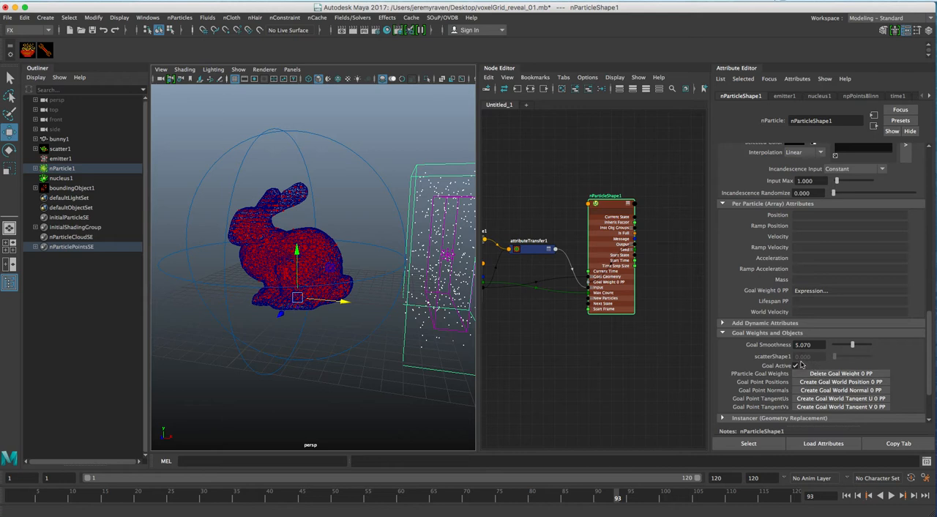
pyautogui.keyDown('alt'); pyautogui.moveTo(322, 297); pyautogui.dragTo(379, 283); pyautogui.keyUp('alt')
# Step: Spread out the node graph around attributeTransfer1 and nParticleShape1, bringing scatterShape1's connections into view and selecting scatterShape1
pyautogui.moveTo(612, 202); pyautogui.dragTo(639, 173)
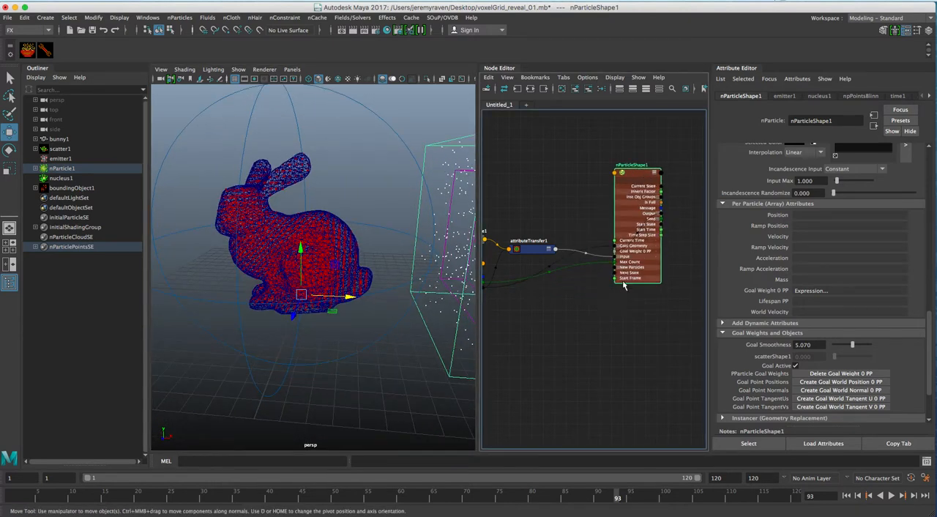
pyautogui.moveTo(538, 251); pyautogui.dragTo(546, 239)
pyautogui.keyDown('alt'); pyautogui.moveTo(544, 251); pyautogui.dragTo(617, 258, button='middle'); pyautogui.keyUp('alt')
pyautogui.moveTo(553, 251); pyautogui.dragTo(553, 217)
pyautogui.moveTo(533, 271); pyautogui.dragTo(540, 263)
pyautogui.keyDown('alt'); pyautogui.moveTo(607, 262); pyautogui.dragTo(550, 253, button='middle'); pyautogui.keyUp('alt')
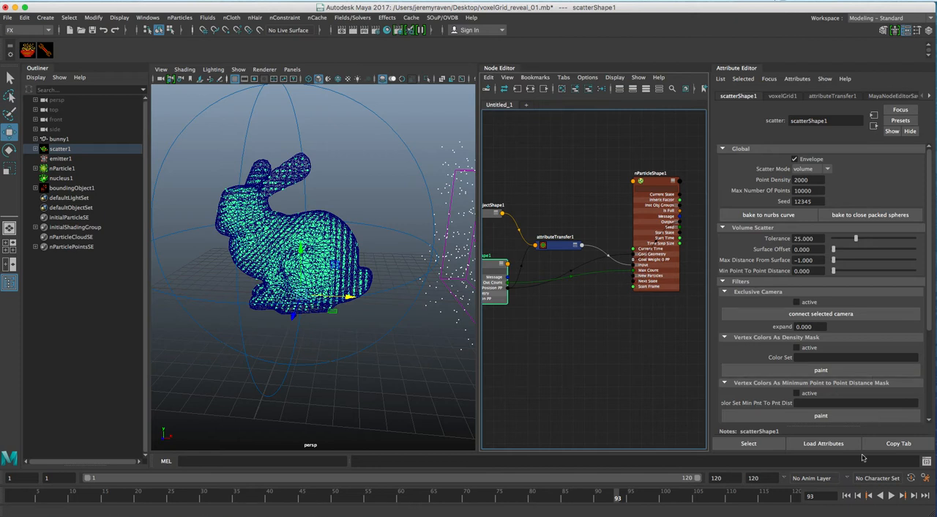
# Step: Replay the simulation from frame 1 with scatterShape1 selected to check the particle motion
pyautogui.click(847, 496)
pyautogui.click(894, 495)
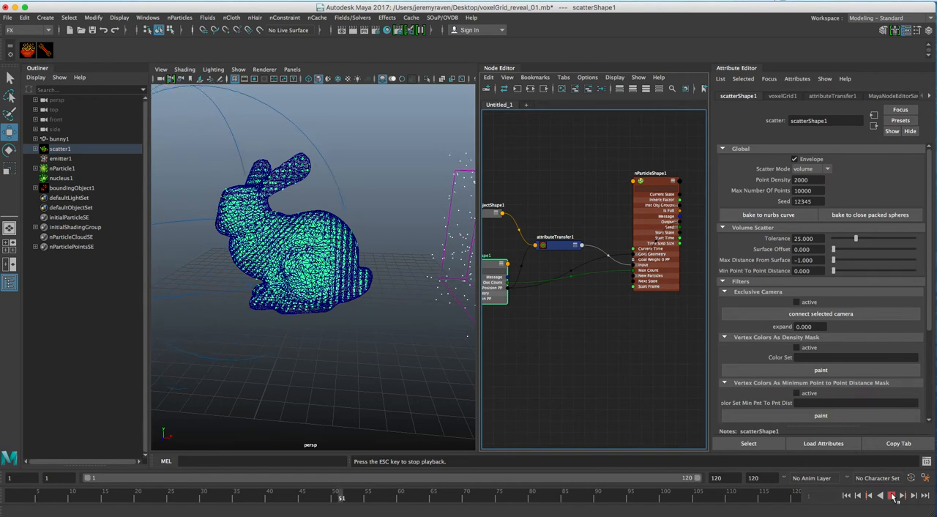
pyautogui.click(893, 496)
pyautogui.press('r')
pyautogui.click(391, 191)
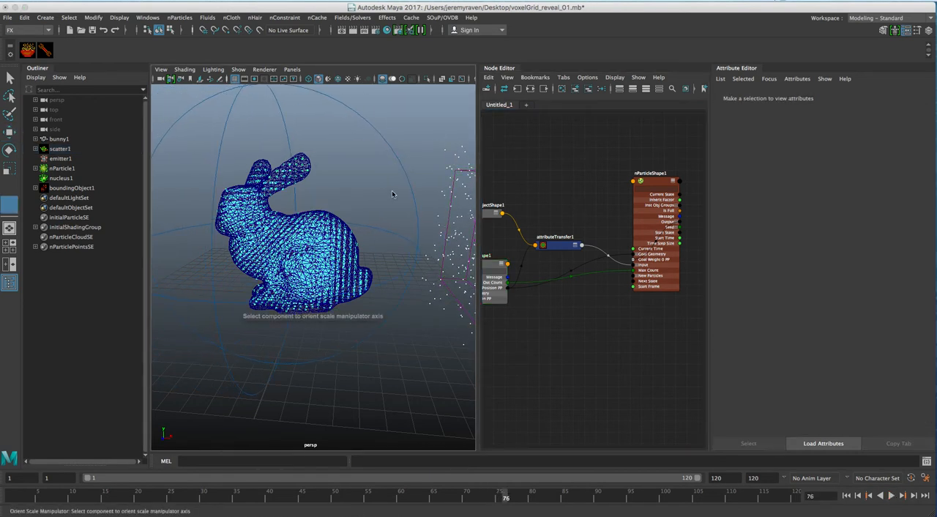
pyautogui.rightClick(398, 143)
pyautogui.keyDown('ctrl'); pyautogui.keyDown('shift'); pyautogui.rightClick(396, 134); pyautogui.keyUp('shift'); pyautogui.keyUp('ctrl')
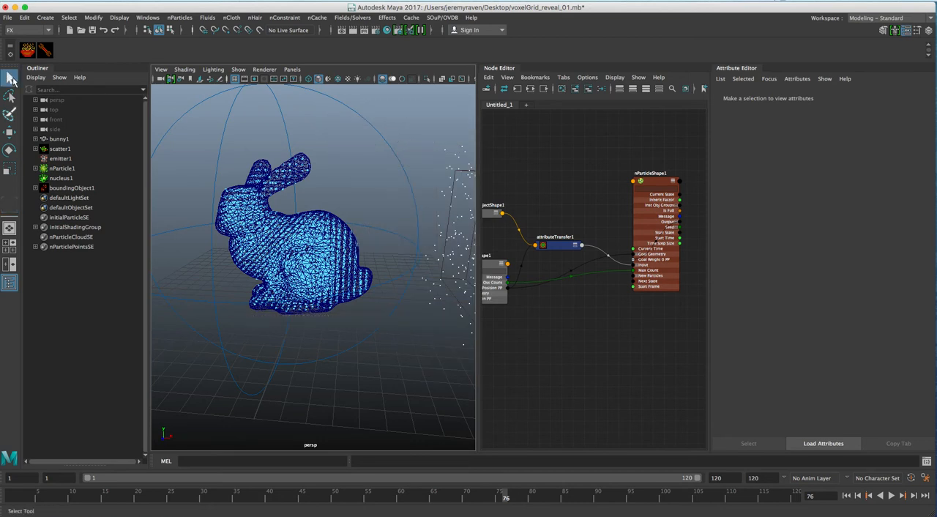
pyautogui.keyDown('ctrl'); pyautogui.keyDown('shift'); pyautogui.moveTo(421, 150); pyautogui.dragTo(380, 183, button='right'); pyautogui.keyUp('shift'); pyautogui.keyUp('ctrl')
pyautogui.keyDown('ctrl'); pyautogui.keyDown('shift'); pyautogui.rightClick(399, 162); pyautogui.keyUp('shift'); pyautogui.keyUp('ctrl')
pyautogui.keyDown('ctrl'); pyautogui.keyDown('shift'); pyautogui.rightClick(400, 161); pyautogui.keyUp('shift'); pyautogui.keyUp('ctrl')
pyautogui.click(11, 133)
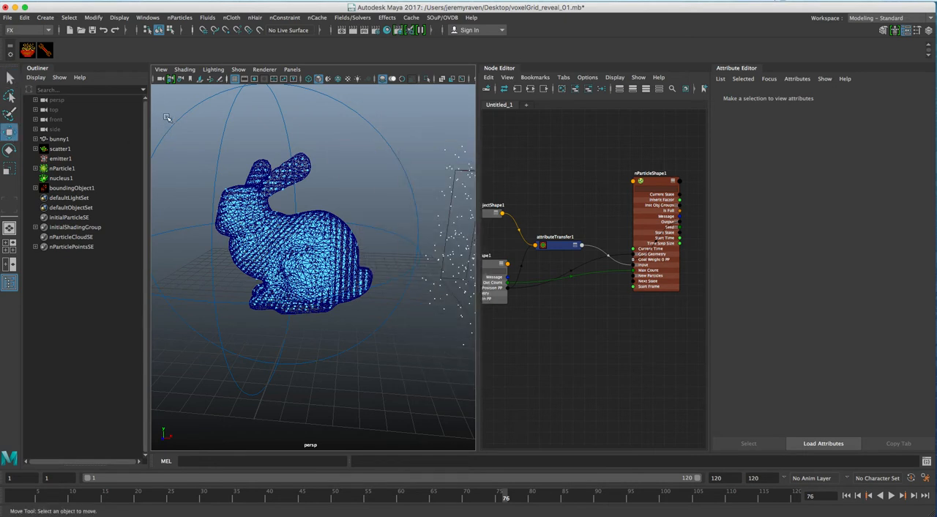
pyautogui.keyDown('ctrl'); pyautogui.keyDown('shift'); pyautogui.moveTo(165, 115); pyautogui.dragTo(187, 137, button='right'); pyautogui.keyUp('shift'); pyautogui.keyUp('ctrl')
pyautogui.moveTo(174, 126); pyautogui.dragTo(168, 127)
pyautogui.keyDown('alt'); pyautogui.moveTo(334, 236); pyautogui.dragTo(287, 237); pyautogui.keyUp('alt')
pyautogui.moveTo(287, 238); pyautogui.dragTo(330, 190, button='right')
pyautogui.keyDown('alt'); pyautogui.moveTo(320, 172); pyautogui.dragTo(302, 209); pyautogui.keyUp('alt')
pyautogui.moveTo(301, 209); pyautogui.dragTo(330, 198, button='right')
pyautogui.moveTo(386, 213); pyautogui.dragTo(408, 172)
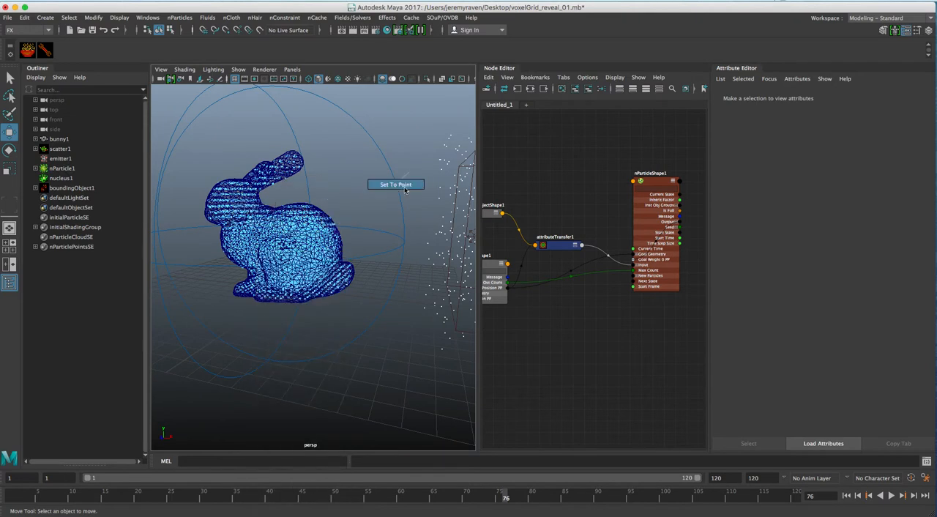
# Step: At frame 1, delete nParticleShape1's Goal Weight 0 PP, raise the scatterShape1 goal weight to 1.000, and recreate the per-particle attribute
pyautogui.click(848, 496)
pyautogui.click(654, 184)
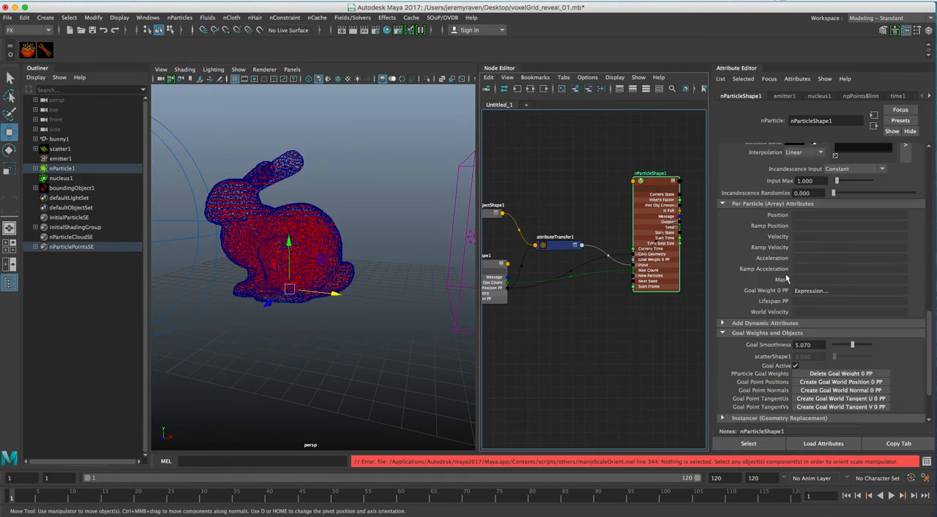
pyautogui.click(872, 373)
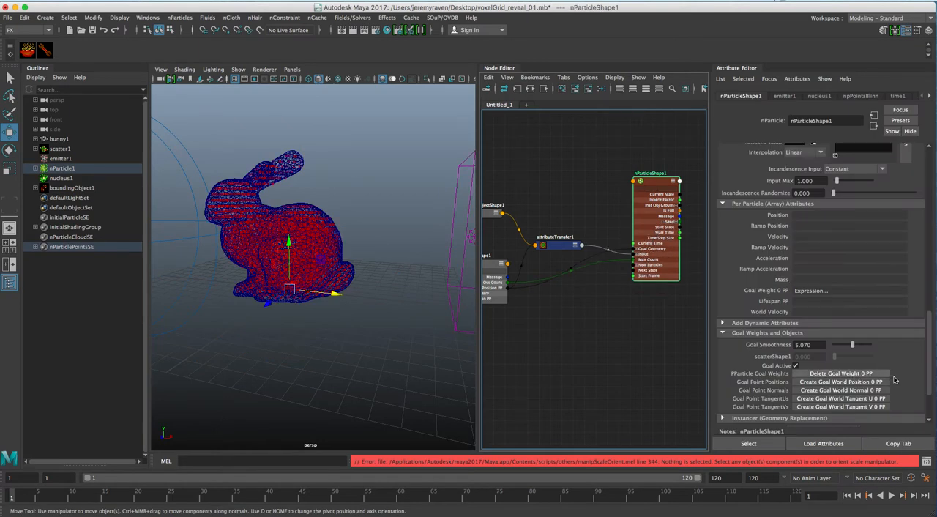
pyautogui.moveTo(847, 346); pyautogui.dragTo(872, 345)
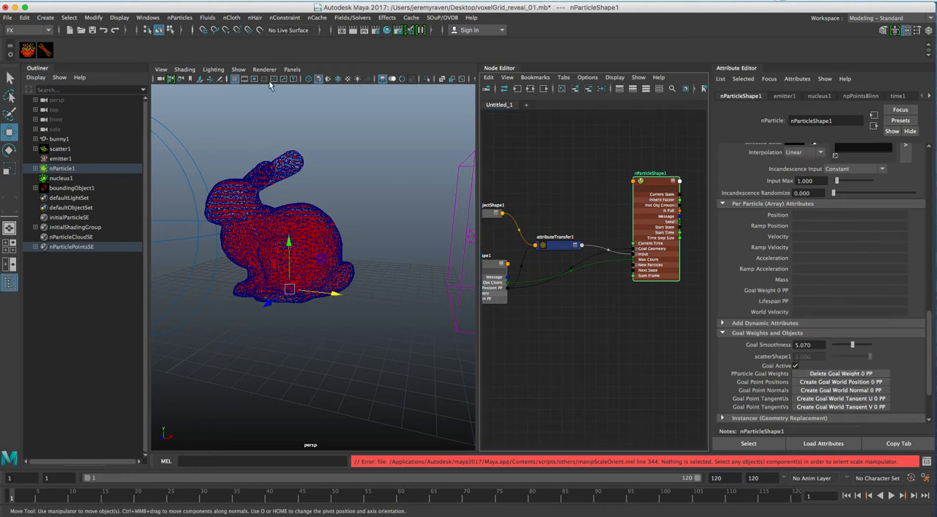
# Step: Repair nParticleShape1's runtime after dynamics expression by replacing .O[0] with nParticleShape1.goalWeight0PP and apply the edit
pyautogui.click(147, 17)
pyautogui.moveTo(171, 74)
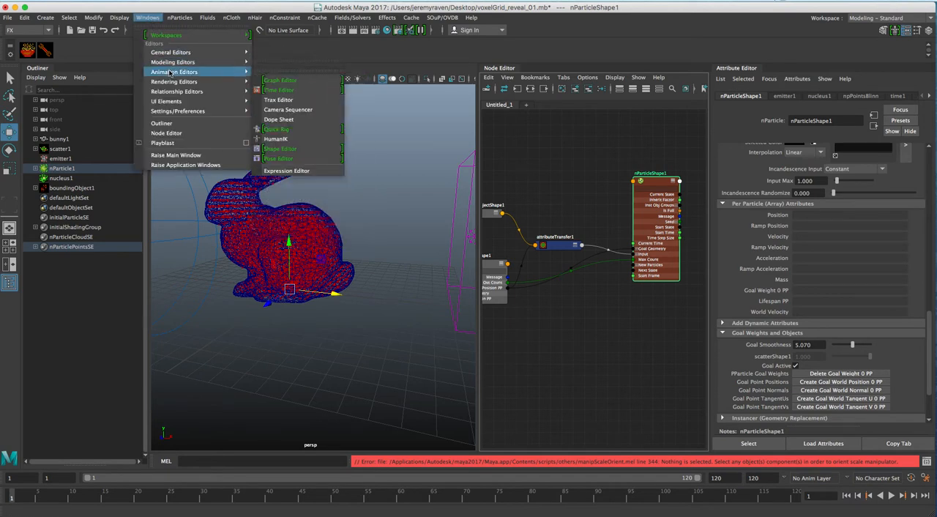
pyautogui.click(286, 171)
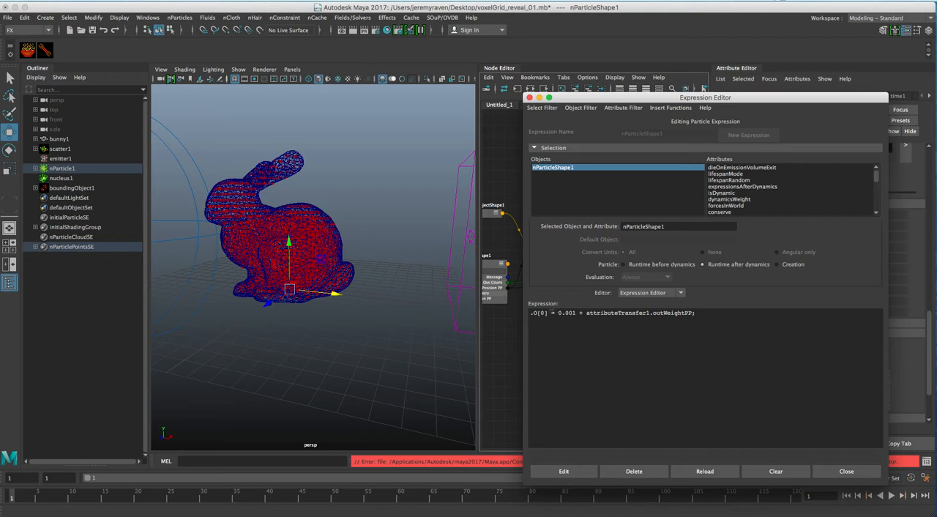
pyautogui.scroll(-10, 788, 192)
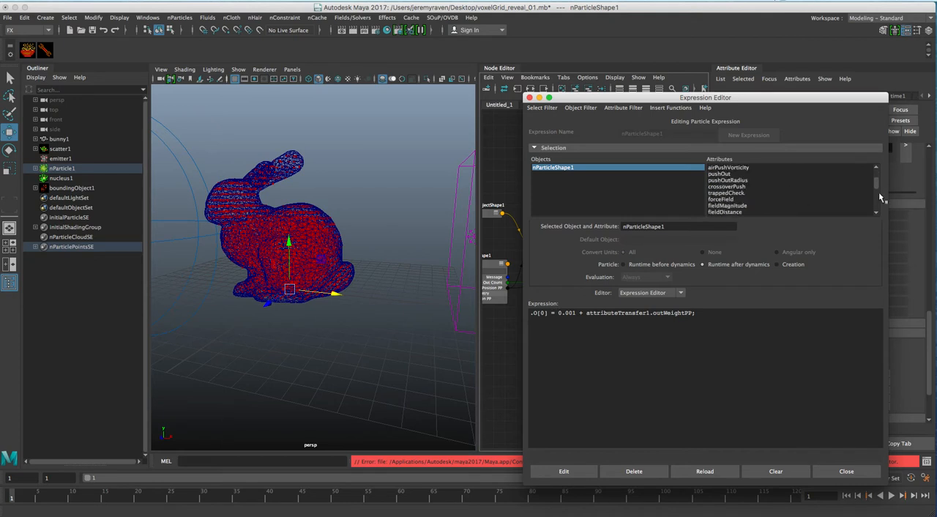
pyautogui.click(754, 212)
pyautogui.moveTo(709, 227); pyautogui.dragTo(565, 225)
pyautogui.hotkey('ctrl', 'c')
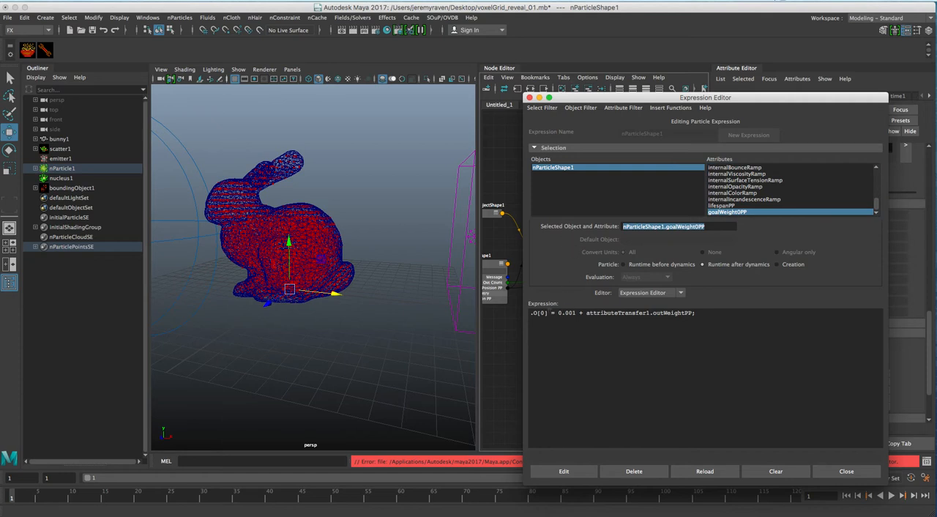
pyautogui.moveTo(554, 315); pyautogui.dragTo(530, 313)
pyautogui.hotkey('ctrl', 'v')
pyautogui.click(586, 472)
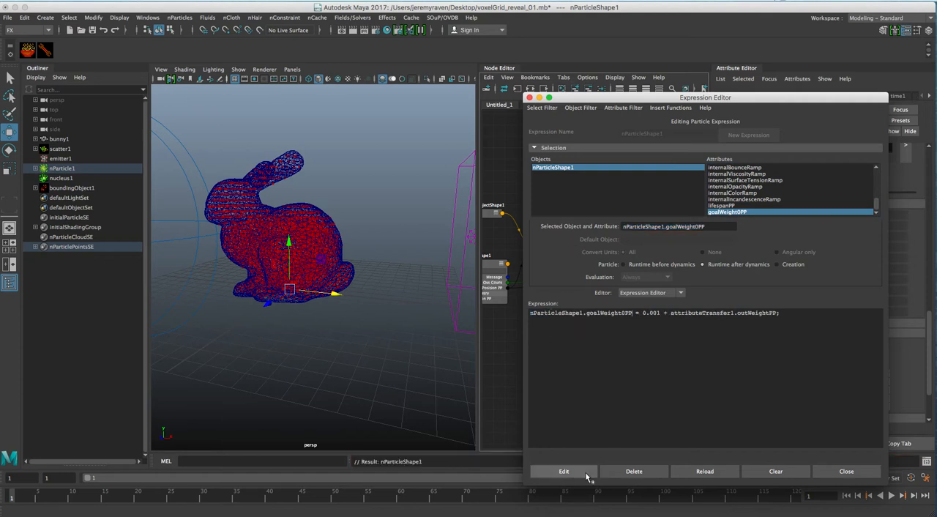
# Step: Replace .O[0] with nParticleShape1.goalWeight0PP in the creation expression, apply the edit, and close the Expression Editor
pyautogui.click(779, 266)
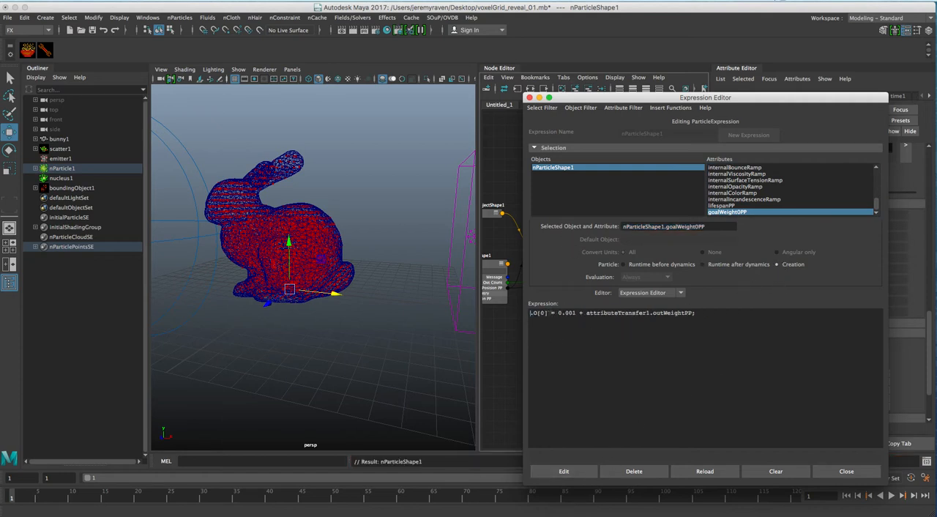
pyautogui.hotkey('ctrl', 'v')
pyautogui.click(580, 473)
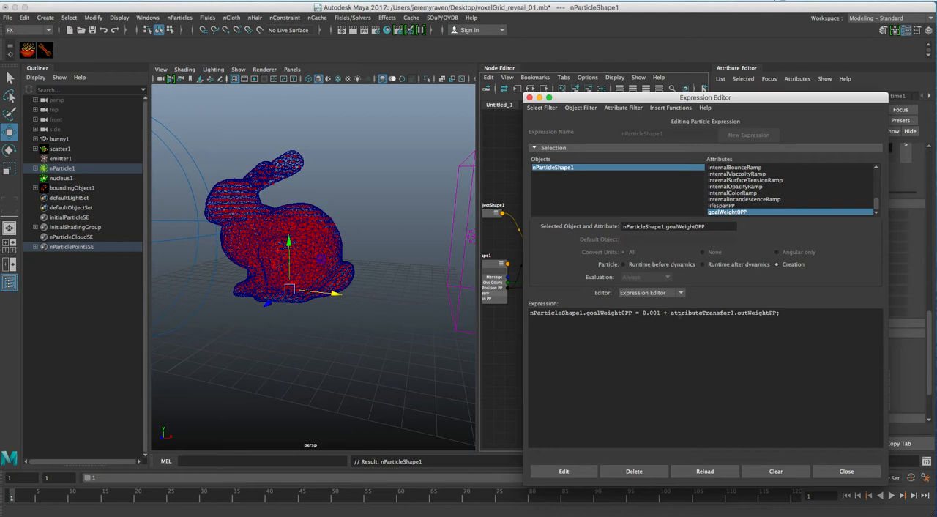
pyautogui.click(839, 472)
# Step: Play the simulation through to frame 120 and examine the particles around the bunny from different angles
pyautogui.click(892, 496)
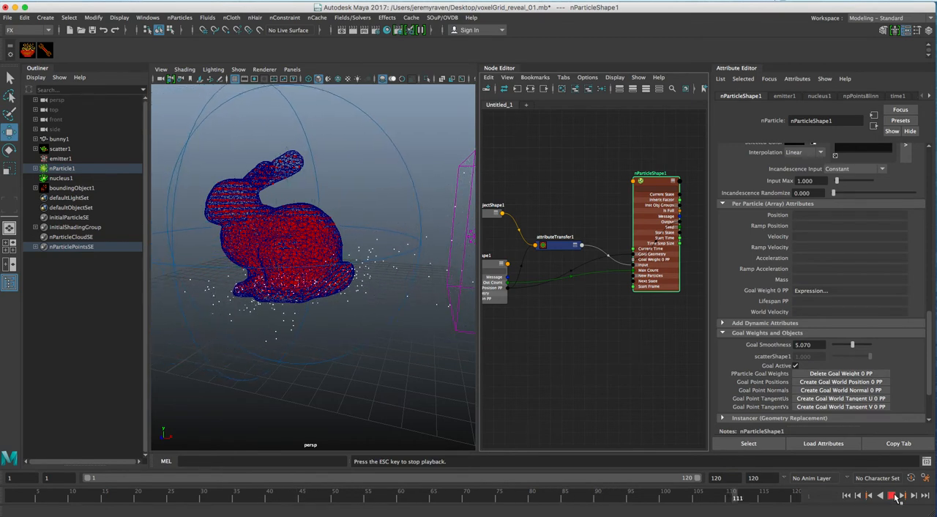
pyautogui.moveTo(352, 242)
pyautogui.keyDown('alt'); pyautogui.mouseDown()
pyautogui.moveTo(328, 230)
pyautogui.moveTo(224, 237)
pyautogui.moveTo(366, 239)
pyautogui.mouseUp(); pyautogui.keyUp('alt')
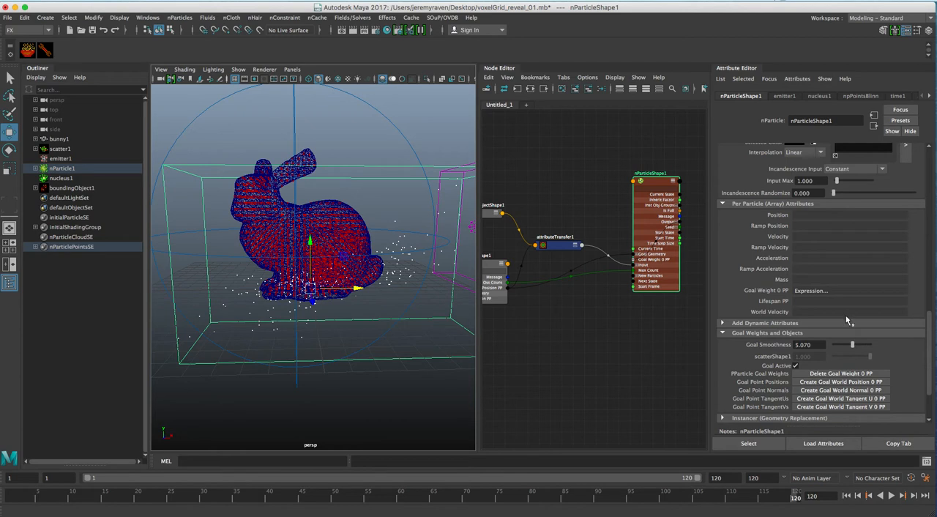
pyautogui.keyDown('alt'); pyautogui.moveTo(381, 238); pyautogui.dragTo(368, 236); pyautogui.keyUp('alt')
# Step: Set emitter1's Rate to 2000 particles per second and replay the simulation from frame 1
pyautogui.click(784, 96)
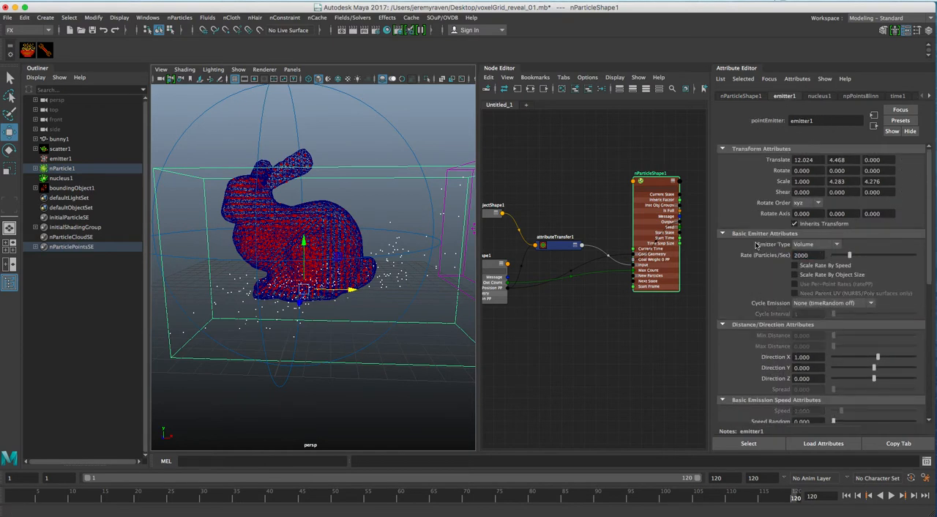
pyautogui.click(847, 496)
pyautogui.click(893, 495)
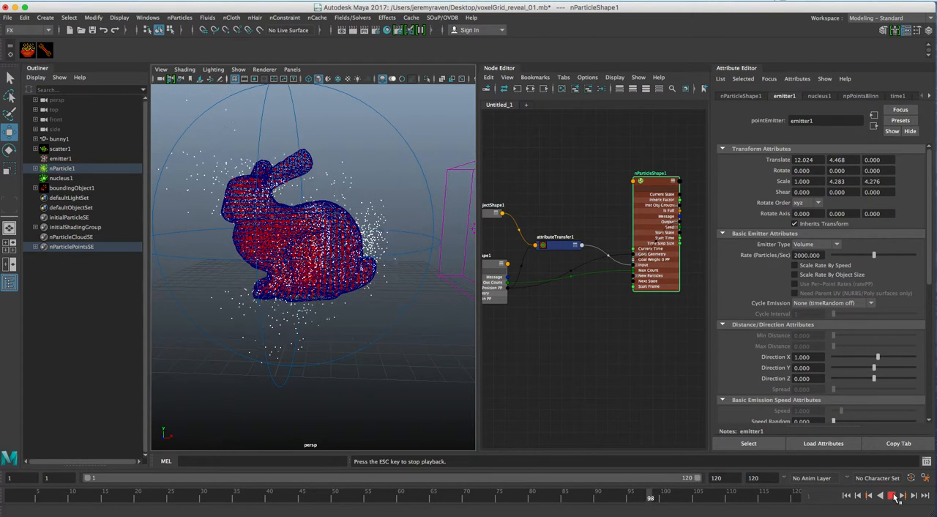
# Step: Play the simulation through to frame 120, examine the particles around the bunny, and return to frame 1
pyautogui.click(898, 497)
pyautogui.moveTo(381, 335)
pyautogui.keyDown('alt'); pyautogui.mouseDown()
pyautogui.moveTo(298, 322)
pyautogui.moveTo(366, 334)
pyautogui.mouseUp(); pyautogui.keyUp('alt')
pyautogui.keyDown('alt'); pyautogui.moveTo(293, 322); pyautogui.dragTo(335, 312, button='right'); pyautogui.keyUp('alt')
pyautogui.keyDown('alt'); pyautogui.moveTo(335, 310); pyautogui.dragTo(345, 311); pyautogui.keyUp('alt')
pyautogui.keyDown('alt'); pyautogui.moveTo(345, 311); pyautogui.dragTo(339, 308, button='right'); pyautogui.keyUp('alt')
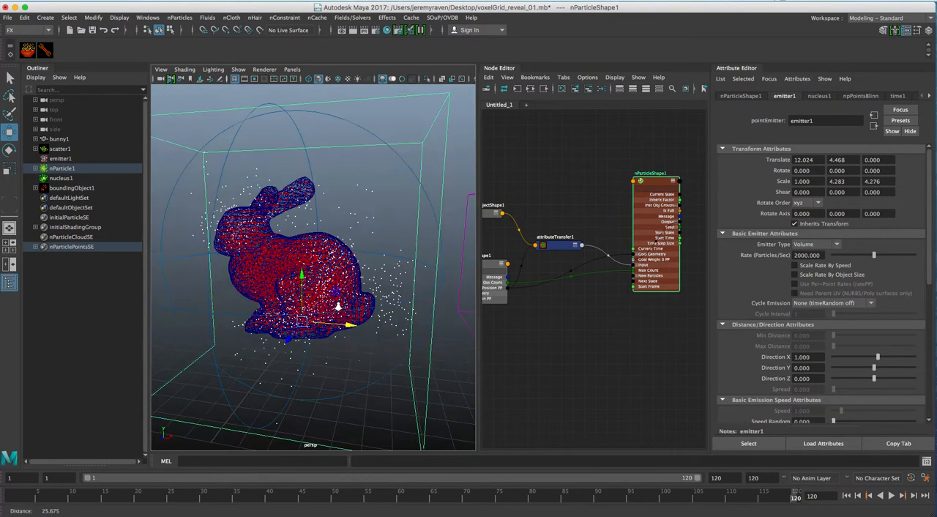
pyautogui.click(847, 496)
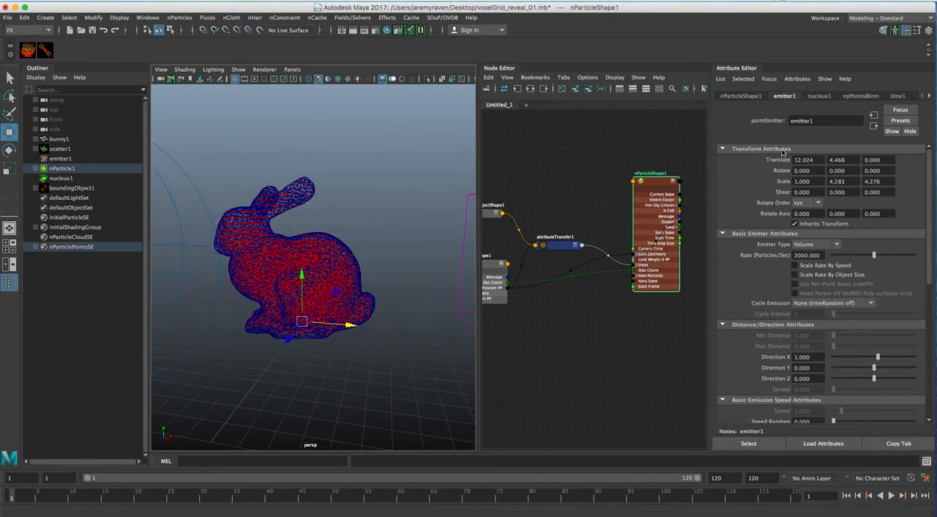
# Step: Set Conserve to 0.817 in nParticleShape1's Dynamic Properties and replay the simulation
pyautogui.click(741, 97)
pyautogui.scroll(10, 826, 244)
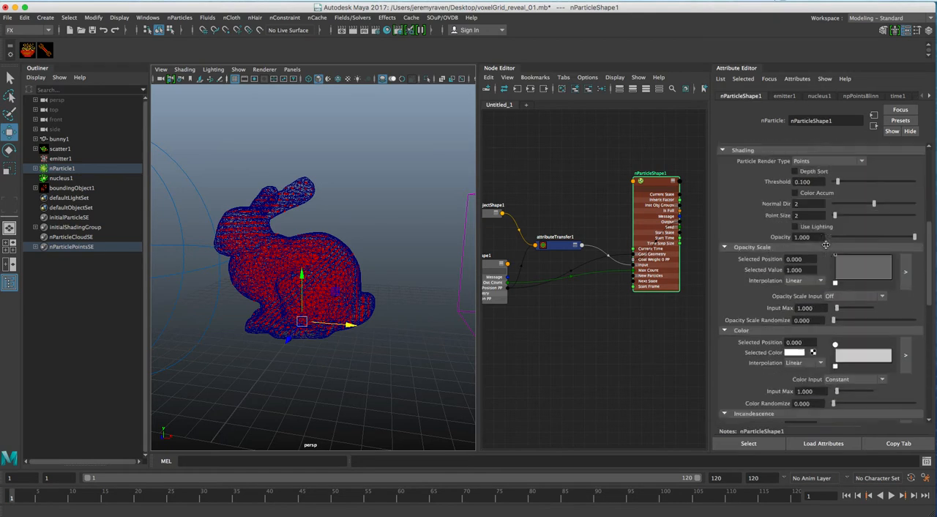
pyautogui.scroll(3, 827, 245)
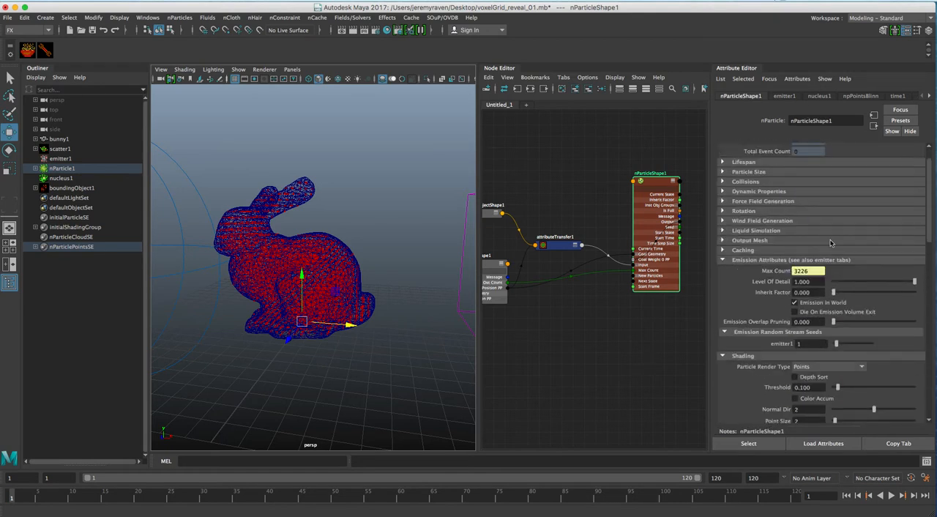
pyautogui.click(775, 192)
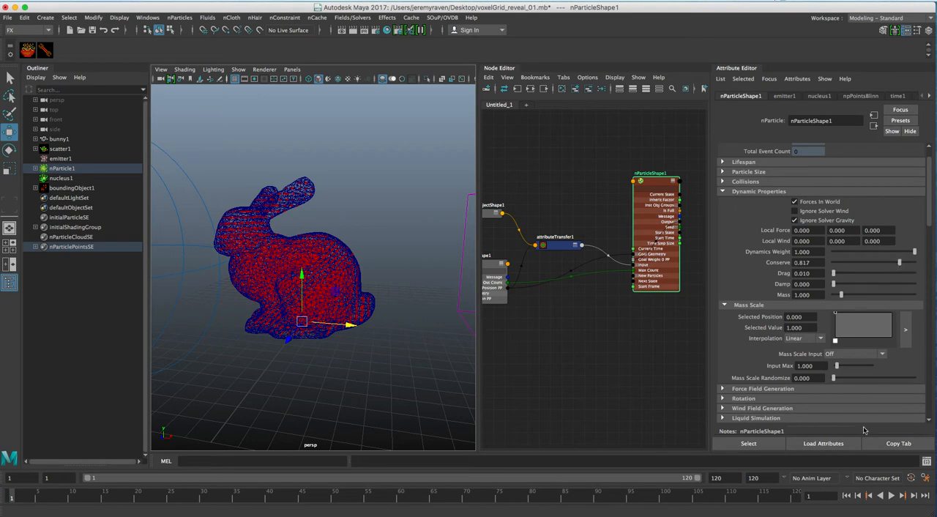
pyautogui.click(892, 495)
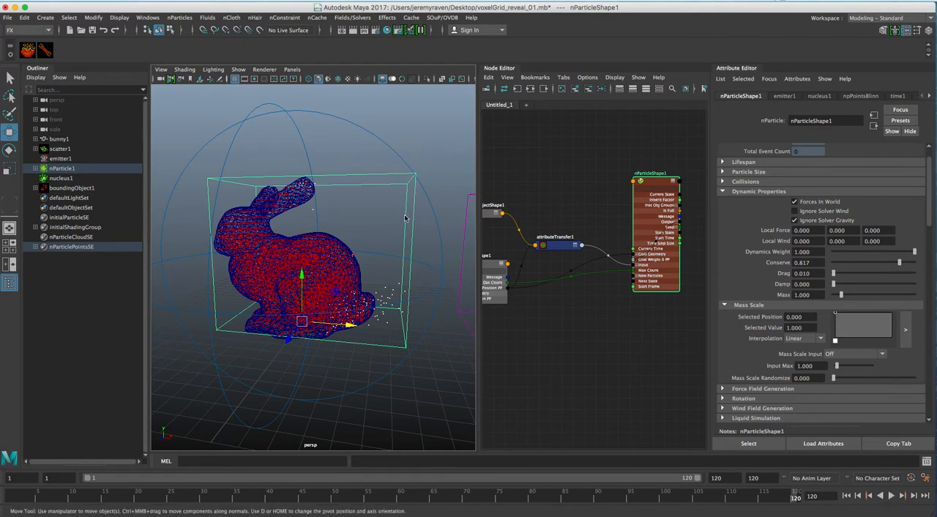
# Step: Raise the end point of boundingObjectShape1's Weight Falloff ramp to 0.480 and replay the simulation
pyautogui.moveTo(566, 231); pyautogui.dragTo(649, 229, button='middle')
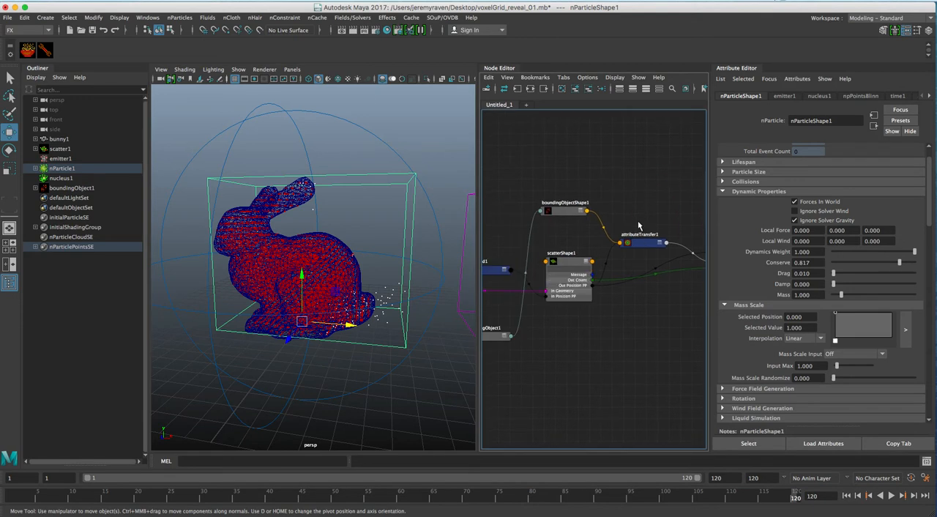
pyautogui.click(563, 213)
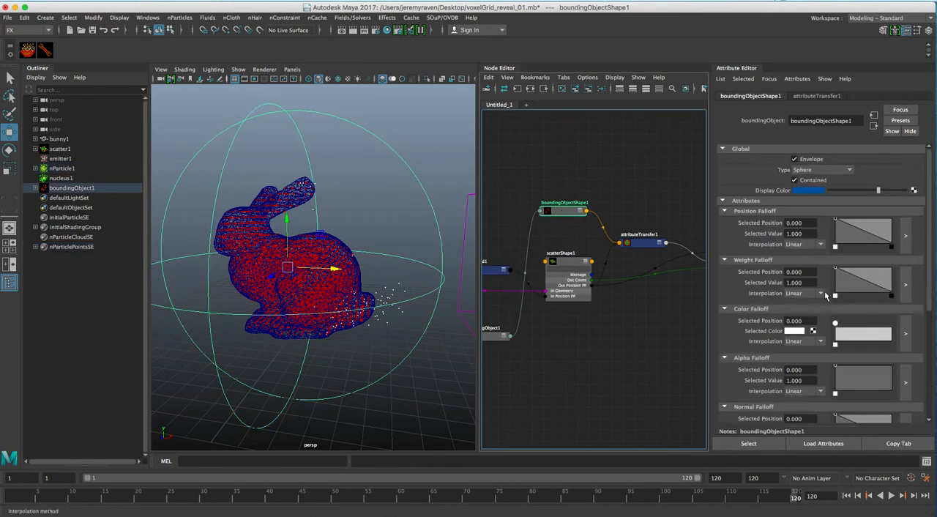
pyautogui.moveTo(892, 293); pyautogui.dragTo(899, 287)
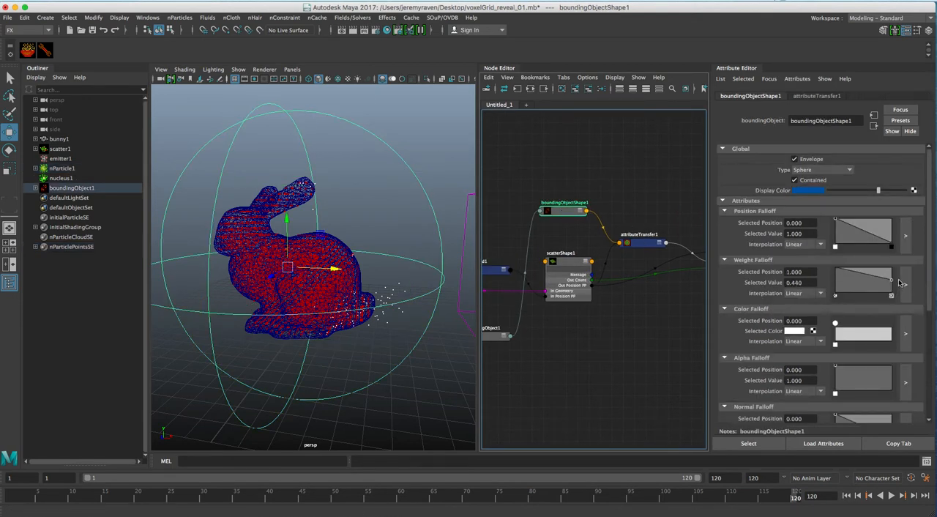
pyautogui.click(892, 495)
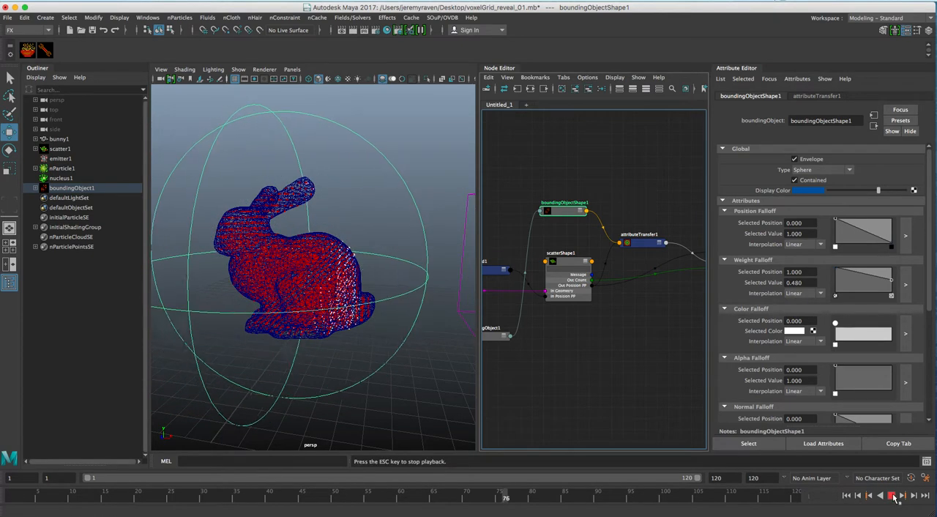
pyautogui.keyDown('alt'); pyautogui.moveTo(441, 305); pyautogui.dragTo(331, 290); pyautogui.keyUp('alt')
# Step: Hide scatterShape1 and boundingObjectShape1 in the viewport
pyautogui.keyDown('alt'); pyautogui.moveTo(543, 225); pyautogui.dragTo(674, 214, button='middle'); pyautogui.keyUp('alt')
pyautogui.keyDown('alt'); pyautogui.moveTo(629, 259); pyautogui.dragTo(511, 232, button='middle'); pyautogui.keyUp('alt')
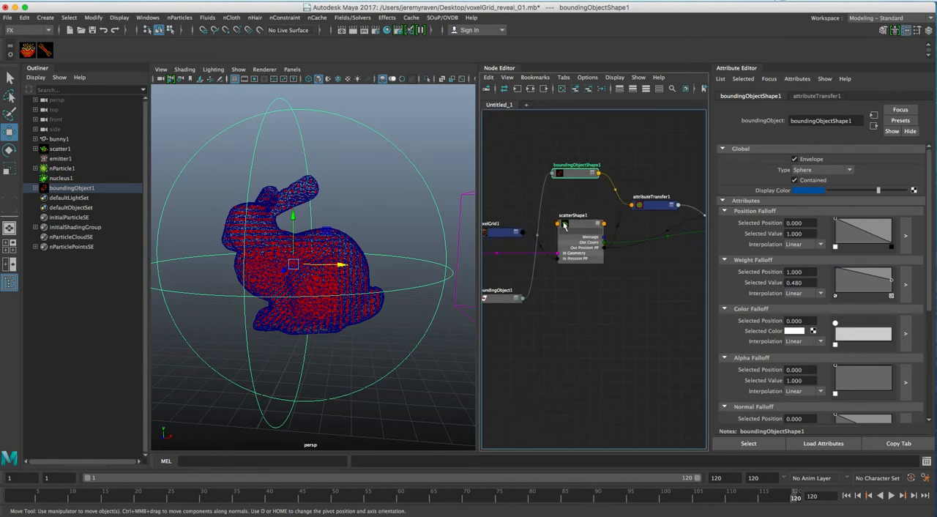
pyautogui.click(580, 227)
pyautogui.press('h')
pyautogui.keyDown('alt'); pyautogui.moveTo(385, 260); pyautogui.dragTo(387, 269); pyautogui.keyUp('alt')
pyautogui.press('r')
pyautogui.moveTo(429, 142); pyautogui.dragTo(372, 183)
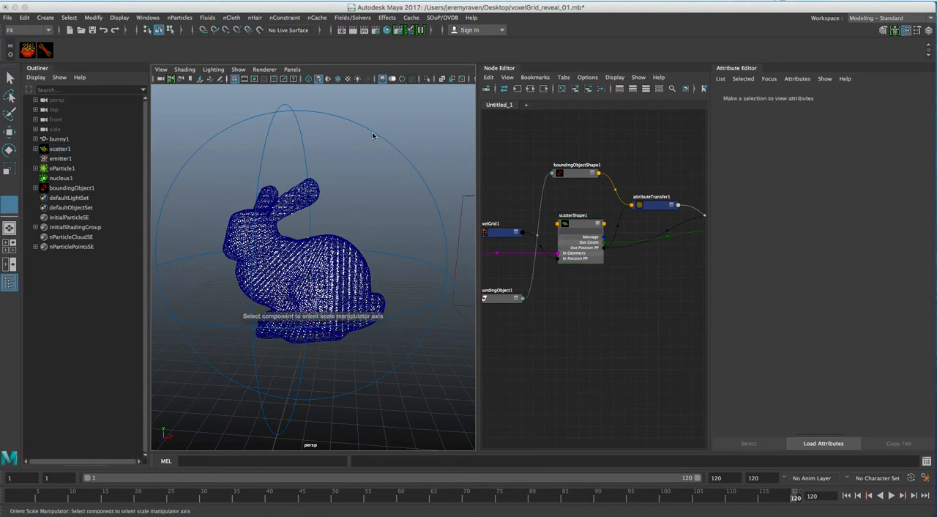
pyautogui.click(569, 174)
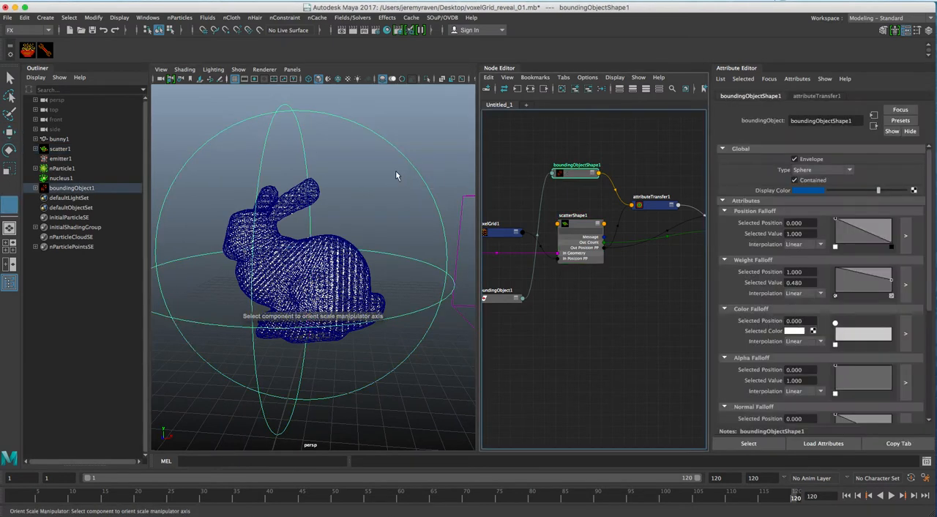
pyautogui.press('h')
pyautogui.keyDown('alt'); pyautogui.moveTo(391, 219); pyautogui.dragTo(380, 217); pyautogui.keyUp('alt')
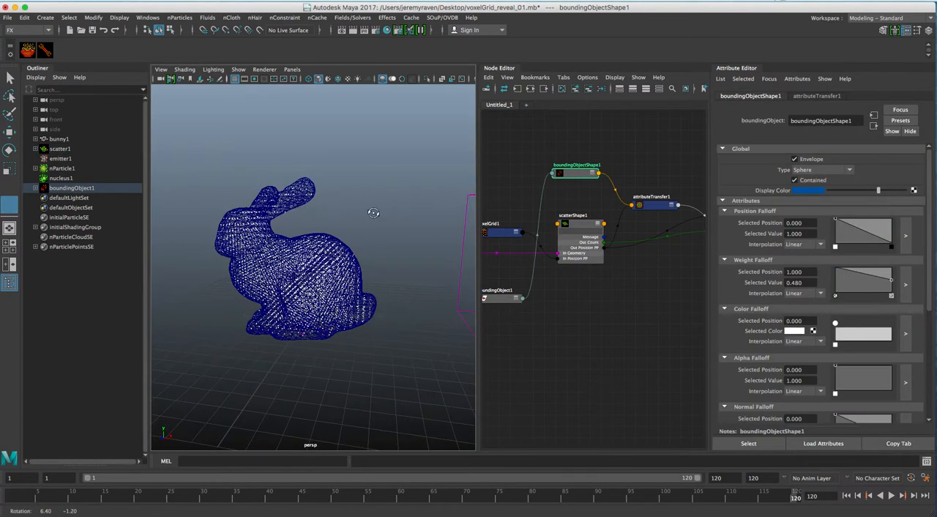
# Step: Hide the bunnyShape1 mesh so only the particles are displayed in the viewport
pyautogui.keyDown('alt'); pyautogui.moveTo(627, 212); pyautogui.dragTo(769, 209, button='middle'); pyautogui.keyUp('alt')
pyautogui.click(539, 224)
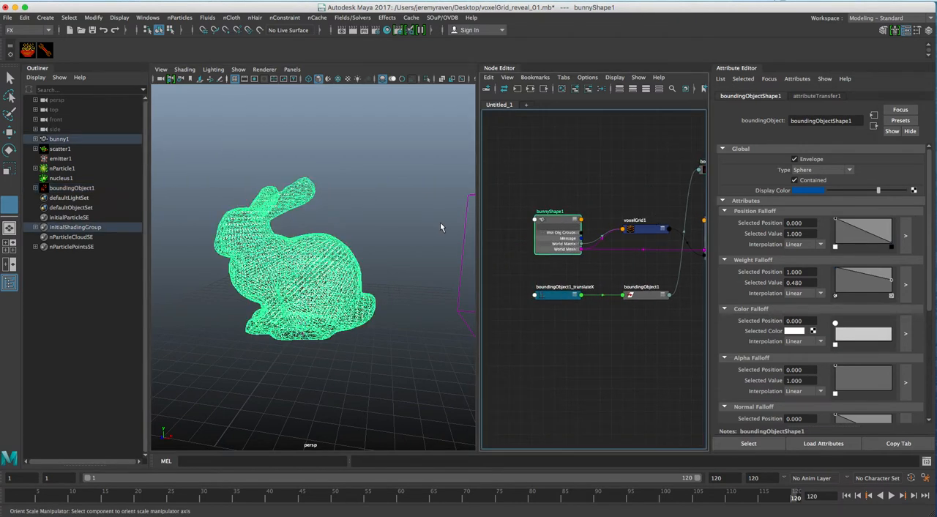
pyautogui.press('h')
pyautogui.keyDown('alt'); pyautogui.moveTo(338, 263); pyautogui.dragTo(347, 234); pyautogui.keyUp('alt')
pyautogui.scroll(5, 326, 253)
# Step: Collapse the nParticleShape1 node to its compact display in the Node Editor and deselect it
pyautogui.keyDown('alt'); pyautogui.moveTo(653, 230); pyautogui.dragTo(594, 235, button='middle'); pyautogui.keyUp('alt')
pyautogui.keyDown('alt'); pyautogui.moveTo(675, 240); pyautogui.dragTo(549, 241, button='middle'); pyautogui.keyUp('alt')
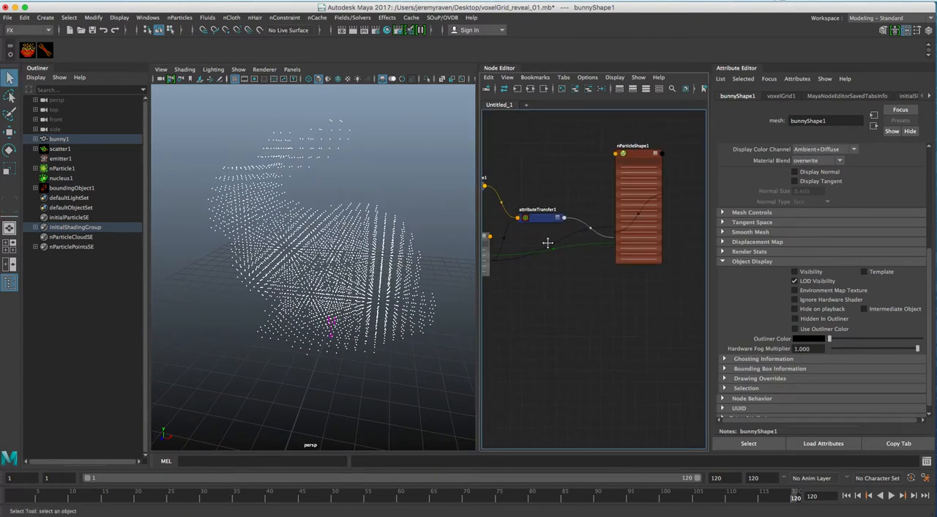
pyautogui.click(654, 157)
pyautogui.moveTo(654, 156); pyautogui.dragTo(628, 178)
pyautogui.click(649, 156)
pyautogui.click(628, 230)
# Step: Create a SOuP copier node, place it beneath nParticleShape1, and add a polygon cube to the scene
pyautogui.click(28, 49)
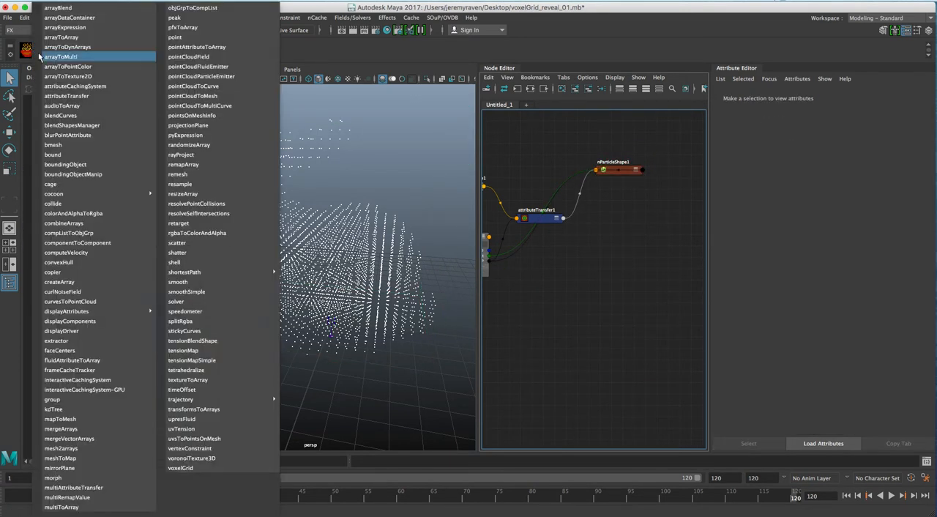
pyautogui.click(86, 273)
pyautogui.moveTo(594, 343); pyautogui.dragTo(636, 218)
pyautogui.keyDown('shift'); pyautogui.moveTo(316, 379); pyautogui.dragTo(311, 397, button='right'); pyautogui.keyUp('shift')
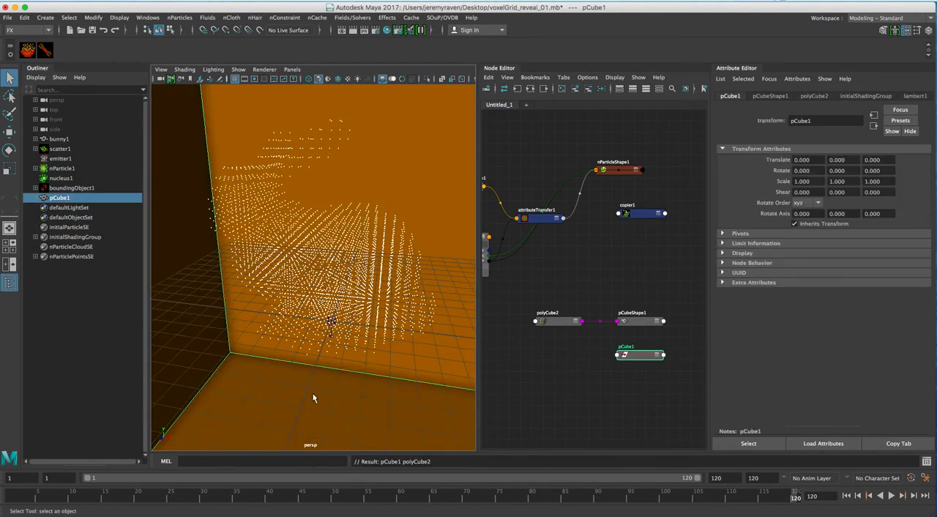
pyautogui.keyDown('alt'); pyautogui.moveTo(391, 346); pyautogui.dragTo(224, 330, button='right'); pyautogui.keyUp('alt')
pyautogui.keyDown('alt'); pyautogui.moveTo(224, 330); pyautogui.dragTo(297, 326); pyautogui.keyUp('alt')
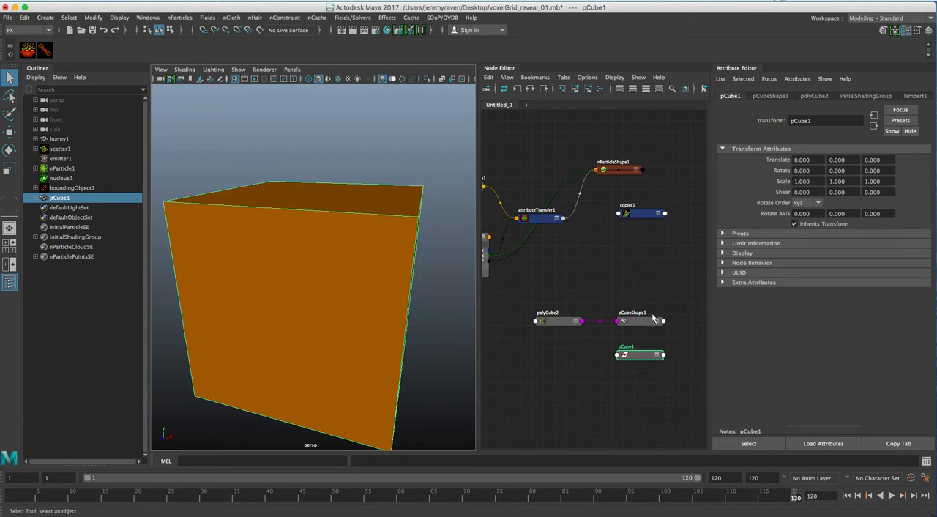
# Step: Disconnect polyCube2 from pCubeShape1 and connect copier1's geometry output to pCubeShape1's inMesh
pyautogui.moveTo(588, 333); pyautogui.dragTo(654, 231)
pyautogui.press('Delete')
pyautogui.keyDown('alt'); pyautogui.moveTo(600, 257); pyautogui.dragTo(628, 257, button='right'); pyautogui.keyUp('alt')
pyautogui.keyDown('alt'); pyautogui.moveTo(628, 257); pyautogui.dragTo(597, 274, button='middle'); pyautogui.keyUp('alt')
pyautogui.click(570, 240)
pyautogui.keyDown('shift'); pyautogui.click(625, 236); pyautogui.keyUp('shift')
pyautogui.press('c')
pyautogui.moveTo(632, 209)
pyautogui.click(699, 206)
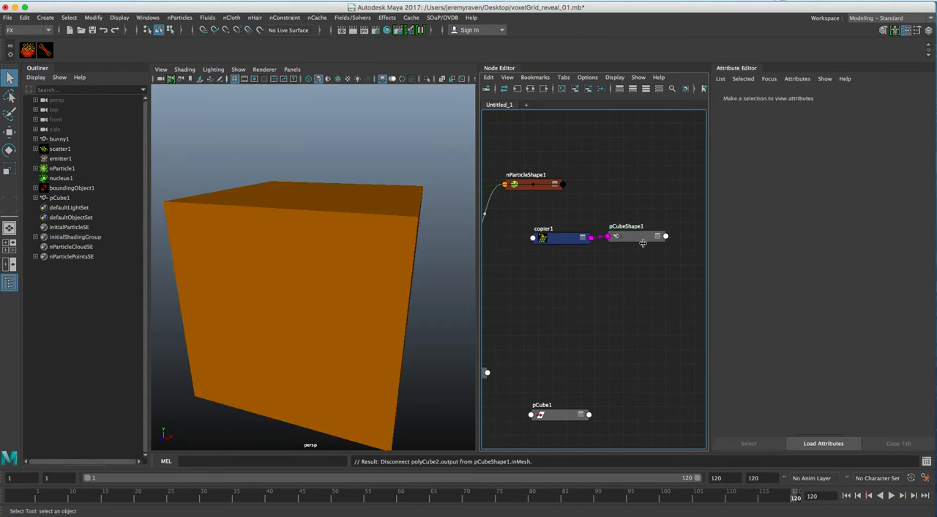
pyautogui.moveTo(644, 241); pyautogui.dragTo(652, 245)
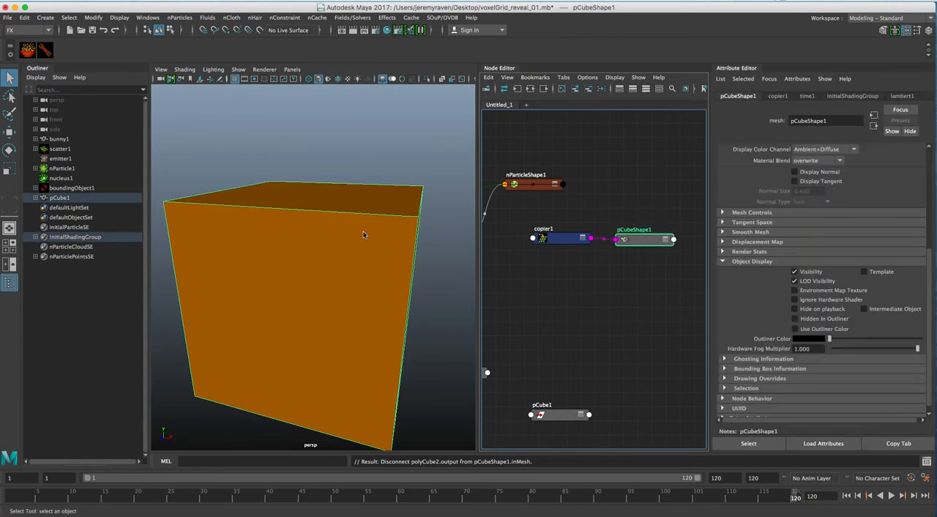
# Step: Hide pCubeShape1 so it does not cover the particles
pyautogui.press('h')
pyautogui.keyDown('alt'); pyautogui.moveTo(354, 270); pyautogui.dragTo(461, 272, button='right'); pyautogui.keyUp('alt')
pyautogui.keyDown('alt'); pyautogui.moveTo(461, 272); pyautogui.dragTo(448, 286); pyautogui.keyUp('alt')
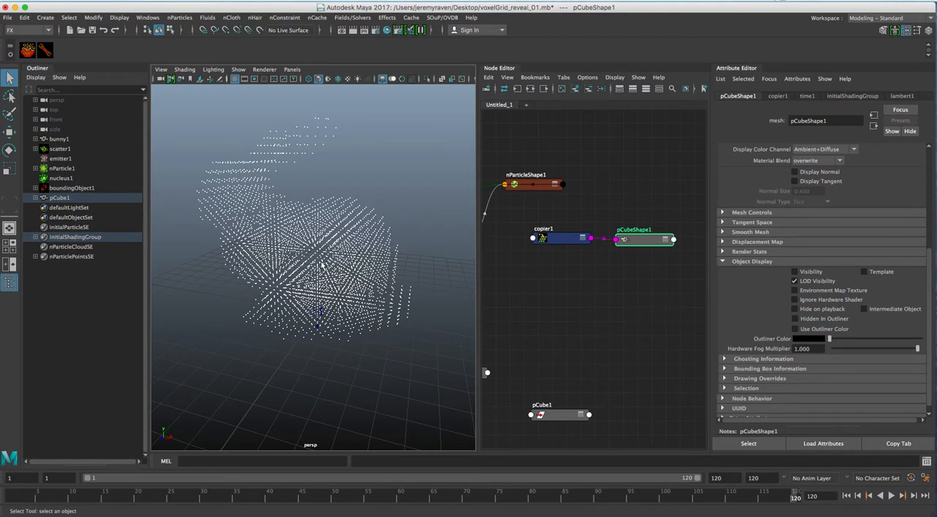
# Step: Clear the selection and create a second polygon cube
pyautogui.keyDown('shift'); pyautogui.rightClick(294, 262); pyautogui.keyUp('shift')
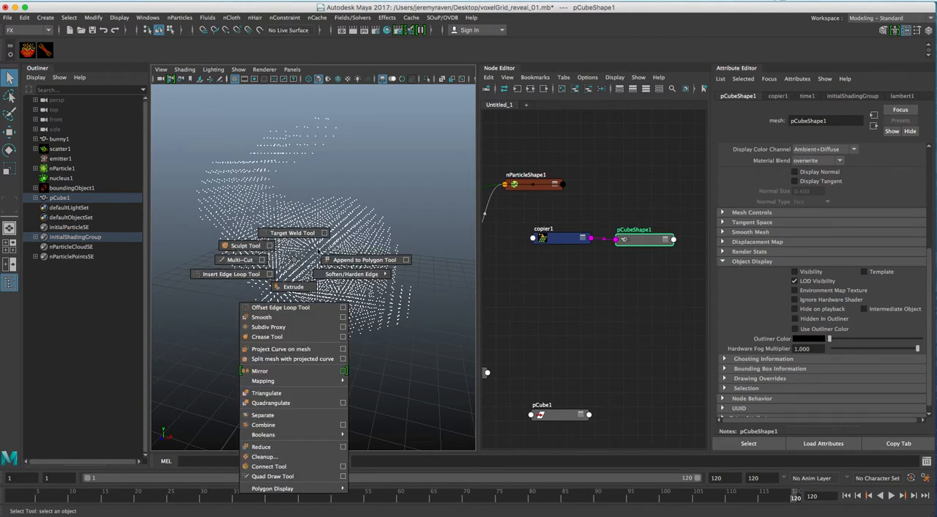
pyautogui.click(307, 262)
pyautogui.keyDown('shift'); pyautogui.rightClick(319, 262); pyautogui.keyUp('shift')
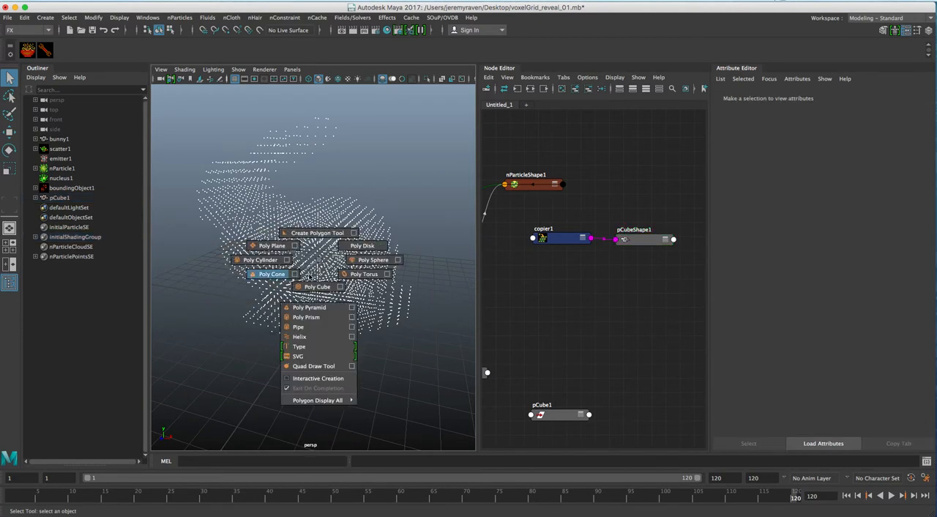
pyautogui.click(315, 286)
pyautogui.keyDown('alt'); pyautogui.moveTo(308, 289); pyautogui.dragTo(172, 283, button='right'); pyautogui.keyUp('alt')
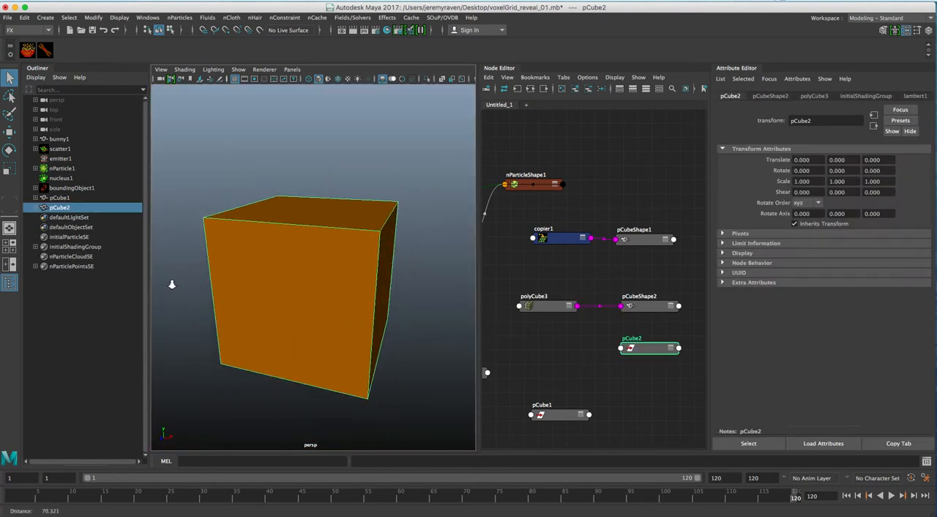
# Step: Scale the second cube uniformly to 5 with the Scale tool
pyautogui.click(647, 307)
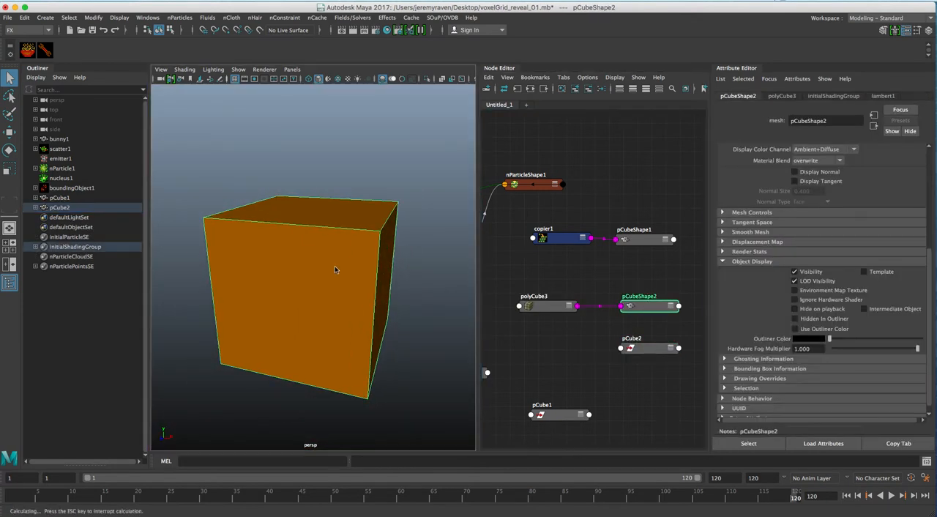
pyautogui.press('r')
pyautogui.keyDown('alt'); pyautogui.moveTo(270, 266); pyautogui.dragTo(318, 283, button='right'); pyautogui.keyUp('alt')
pyautogui.moveTo(315, 284); pyautogui.dragTo(337, 266)
pyautogui.keyDown('alt'); pyautogui.moveTo(301, 293); pyautogui.dragTo(322, 273, button='right'); pyautogui.keyUp('alt')
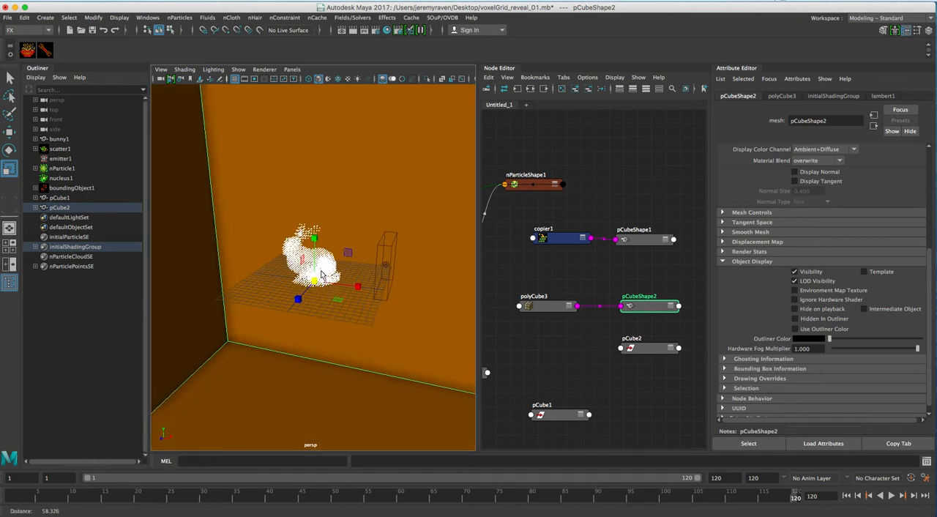
pyautogui.keyDown('alt'); pyautogui.moveTo(322, 273); pyautogui.dragTo(324, 301, button='middle'); pyautogui.keyUp('alt')
pyautogui.keyDown('alt'); pyautogui.moveTo(324, 302); pyautogui.dragTo(374, 293, button='right'); pyautogui.keyUp('alt')
pyautogui.keyDown('alt'); pyautogui.moveTo(375, 293); pyautogui.dragTo(386, 249, button='middle'); pyautogui.keyUp('alt')
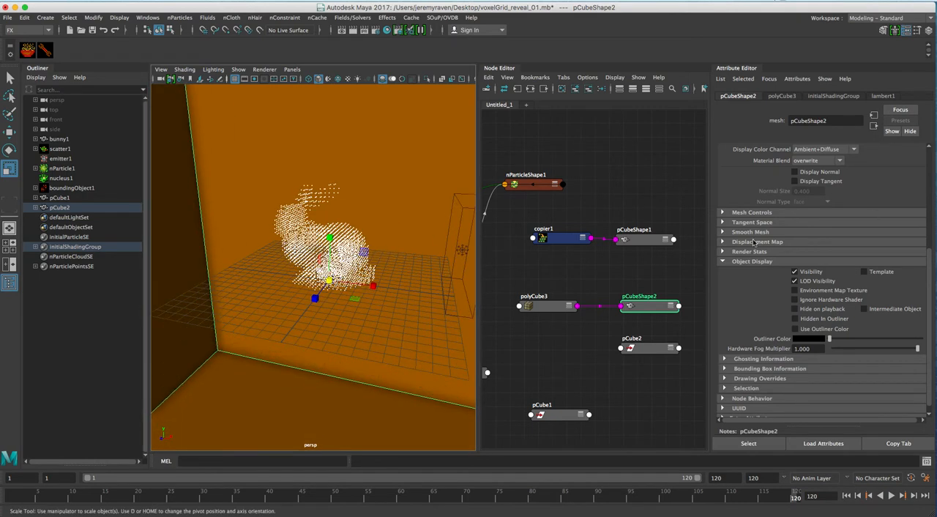
# Step: Set pCube2's scale to 0.1 on all three axes and compare its size with the particle spacing
pyautogui.press('Up')
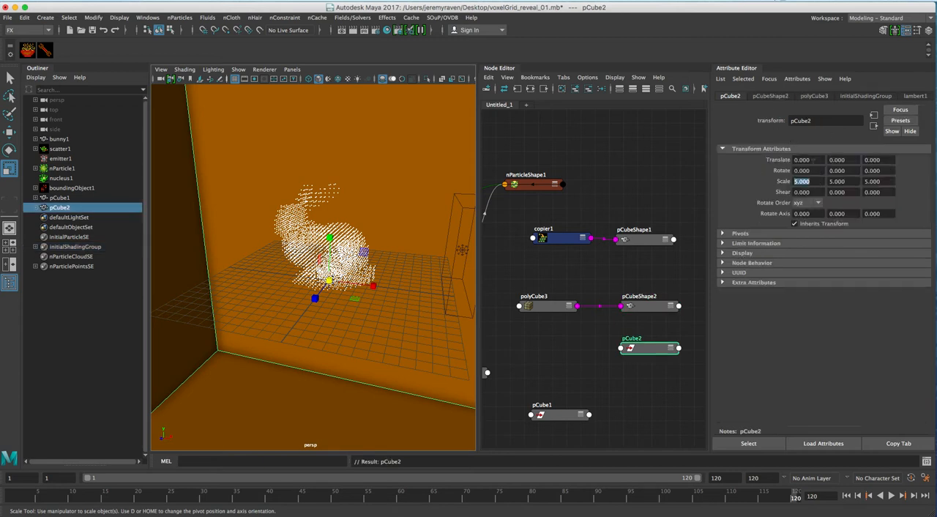
pyautogui.press('Tab')
pyautogui.write('.1')
pyautogui.press('Tab')
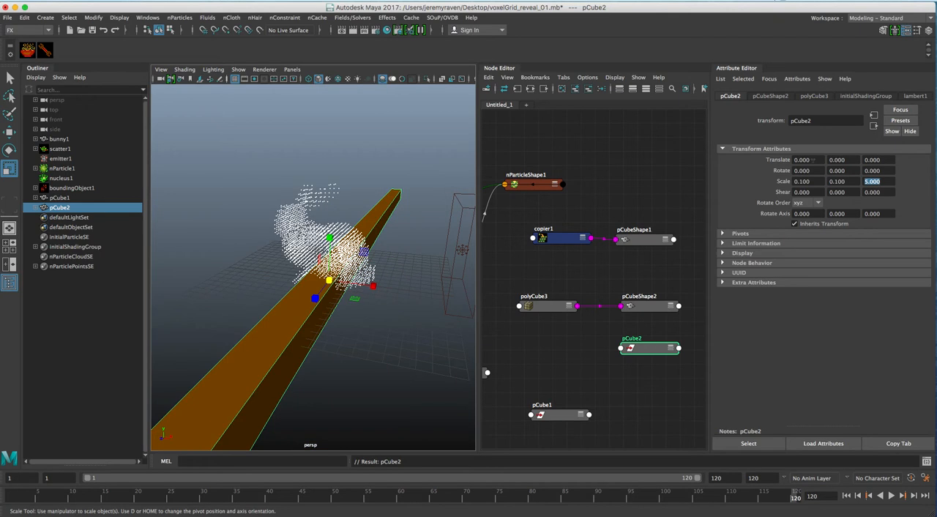
pyautogui.write('.1')
pyautogui.press('Return')
pyautogui.keyDown('alt'); pyautogui.moveTo(302, 280); pyautogui.dragTo(456, 269, button='right'); pyautogui.keyUp('alt')
pyautogui.keyDown('alt'); pyautogui.moveTo(455, 270); pyautogui.dragTo(420, 261, button='middle'); pyautogui.keyUp('alt')
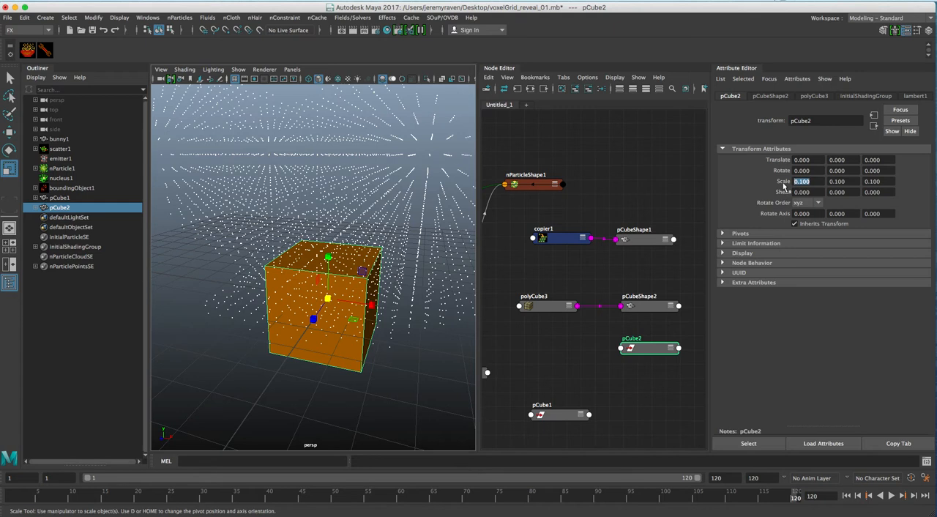
# Step: Reduce pCube2's scale to 0.02 on all three axes, trying 0.05 on X first
pyautogui.write('.05')
pyautogui.press('Return')
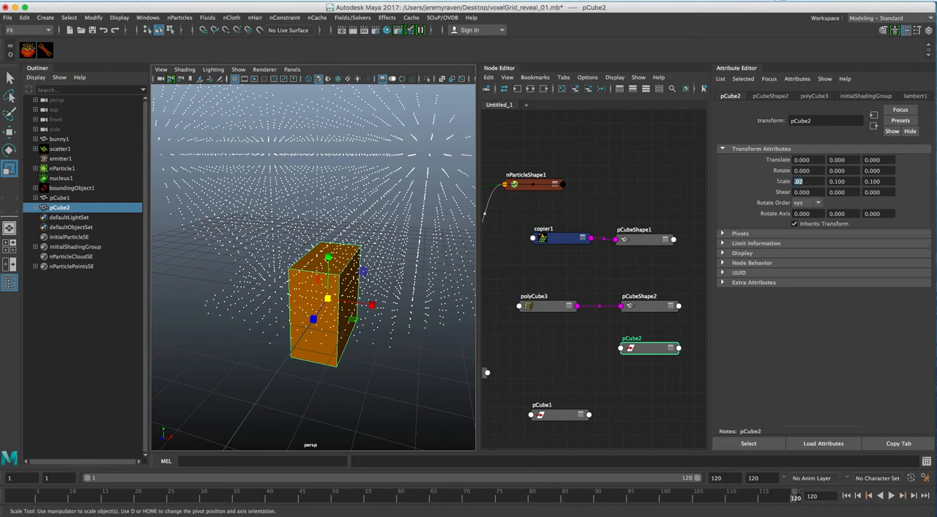
pyautogui.press('Return')
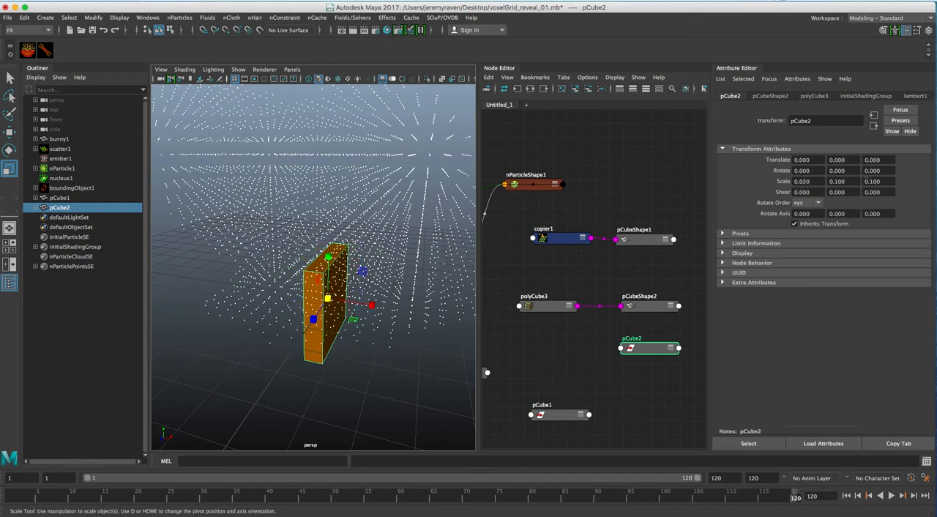
pyautogui.write('.02')
pyautogui.hotkey('shift', 'Tab')
pyautogui.write('.02')
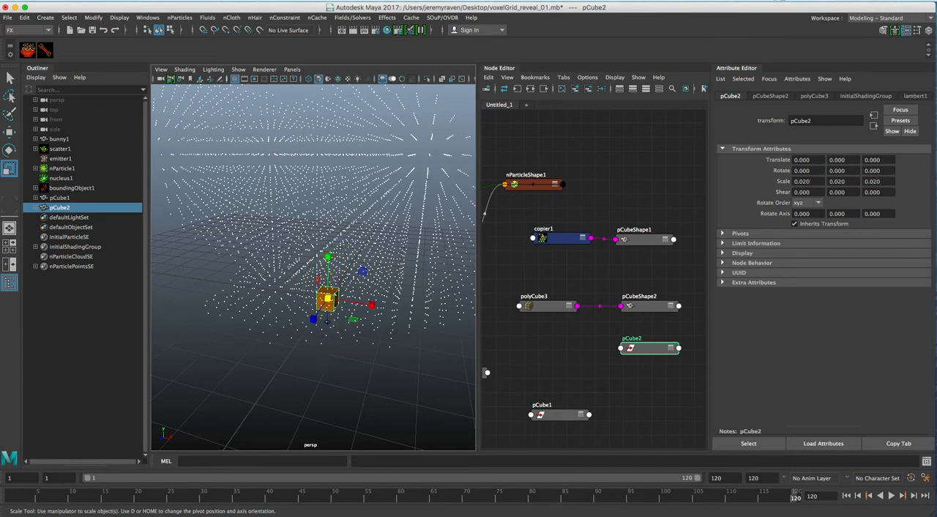
pyautogui.keyDown('alt'); pyautogui.moveTo(355, 344); pyautogui.dragTo(437, 292); pyautogui.keyUp('alt')
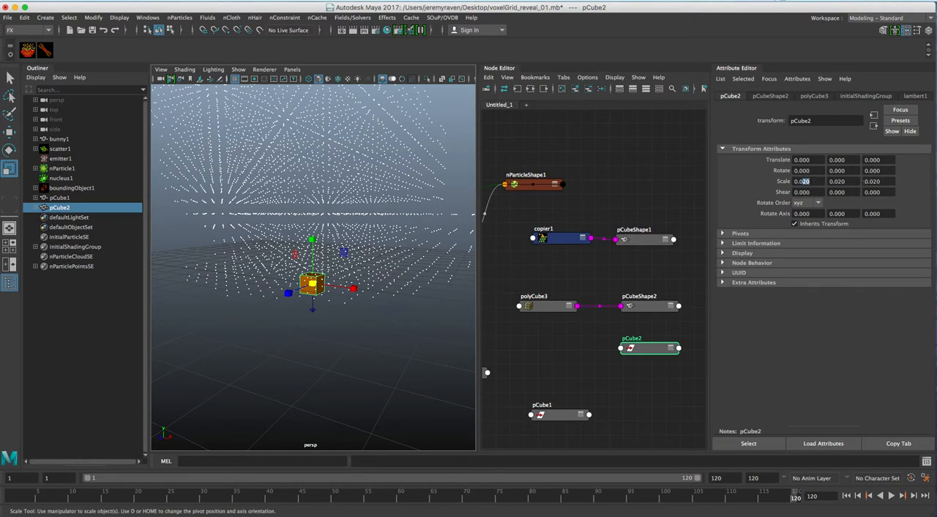
# Step: Set pCube2's scale to 0.01 on all three axes and freeze its transformations
pyautogui.moveTo(846, 181); pyautogui.dragTo(874, 180)
pyautogui.write('10')
pyautogui.press('Return')
pyautogui.keyDown('alt'); pyautogui.moveTo(309, 315); pyautogui.dragTo(395, 315); pyautogui.keyUp('alt')
pyautogui.press('q')
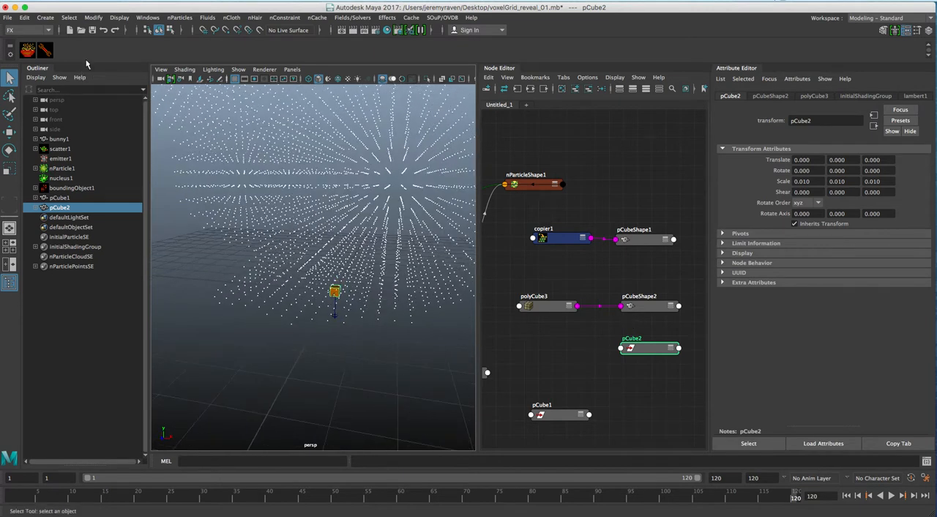
pyautogui.click(93, 17)
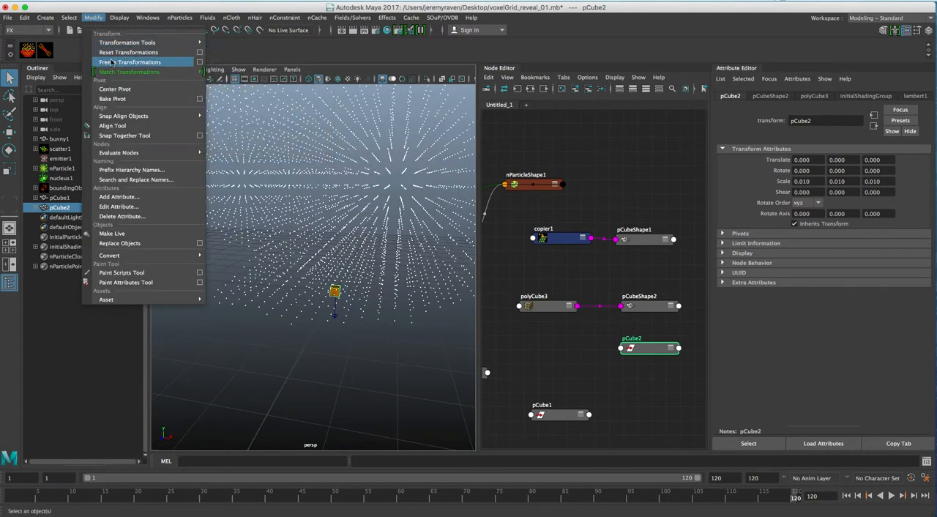
pyautogui.click(111, 62)
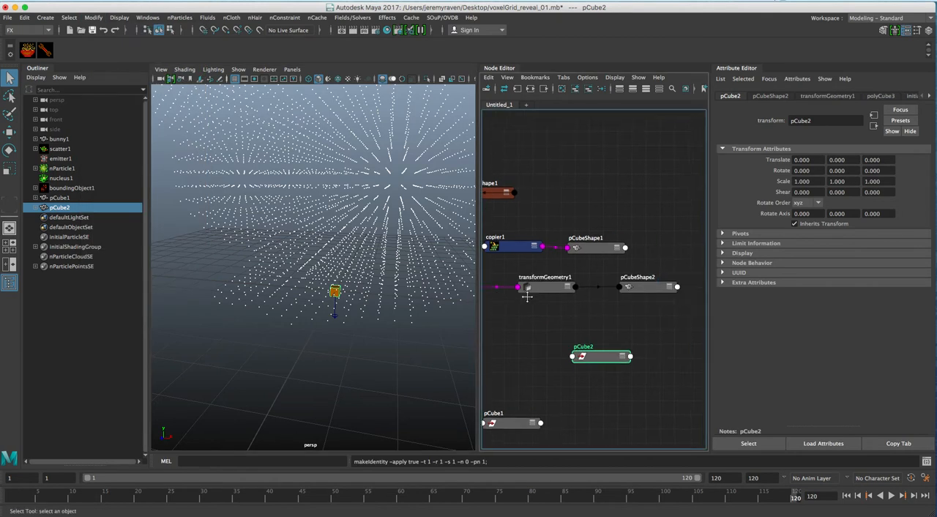
# Step: Remove the pCube1 and pCube2 transforms from the node graph and move pCube2's shape and history nodes below copier1
pyautogui.moveTo(532, 322); pyautogui.dragTo(686, 393)
pyautogui.click(588, 89)
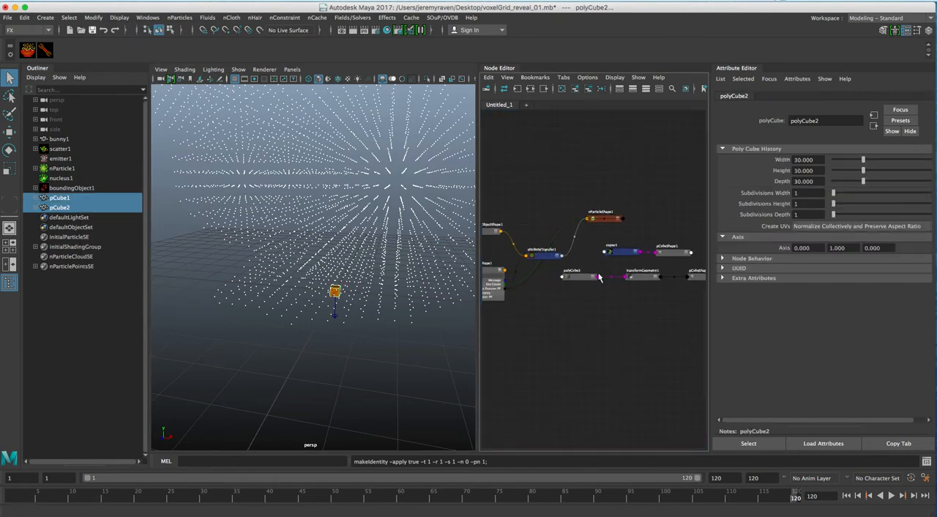
pyautogui.moveTo(582, 268); pyautogui.dragTo(606, 328)
pyautogui.keyDown('alt'); pyautogui.moveTo(587, 298); pyautogui.dragTo(623, 289, button='right'); pyautogui.keyUp('alt')
pyautogui.keyDown('alt'); pyautogui.moveTo(619, 300); pyautogui.dragTo(610, 301, button='middle'); pyautogui.keyUp('alt')
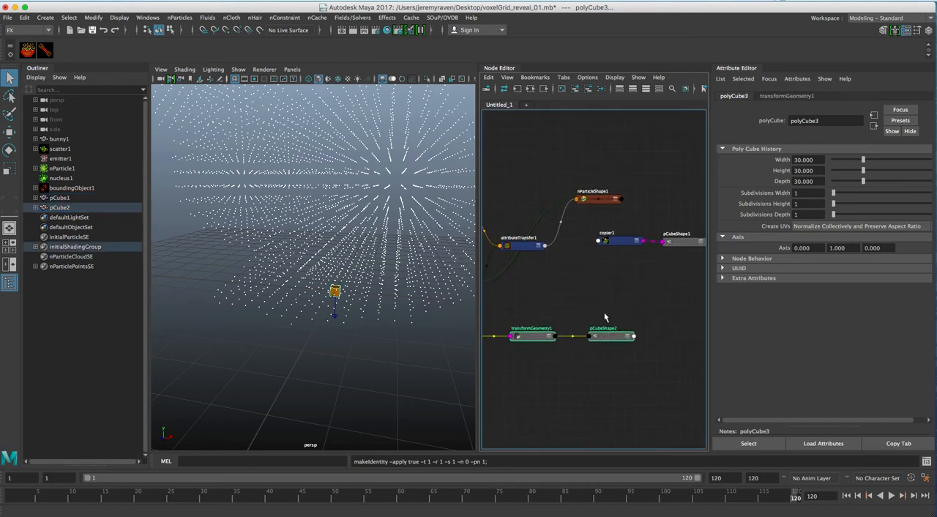
pyautogui.moveTo(607, 334); pyautogui.dragTo(605, 320)
# Step: Add pCube2 to copier1's input meshes and tidy the pCubeShape2 node beneath copier1
pyautogui.click(613, 249)
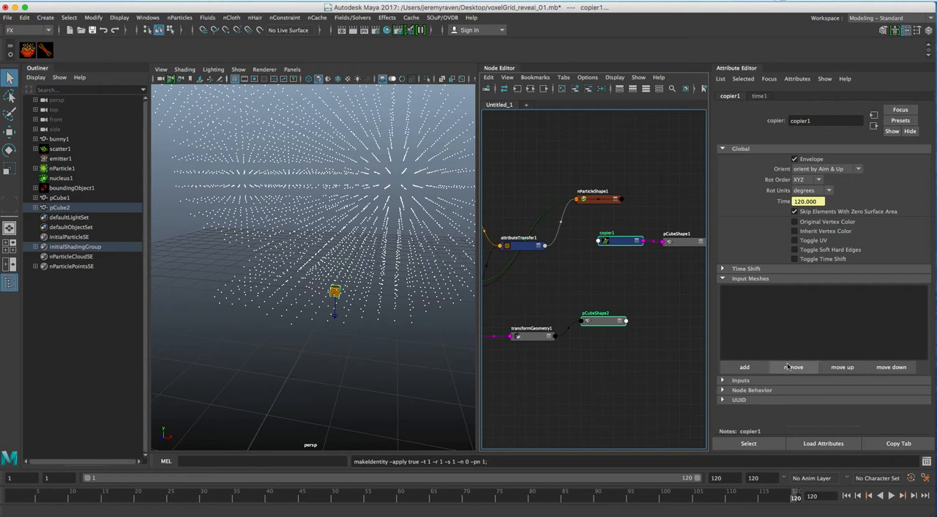
pyautogui.click(745, 367)
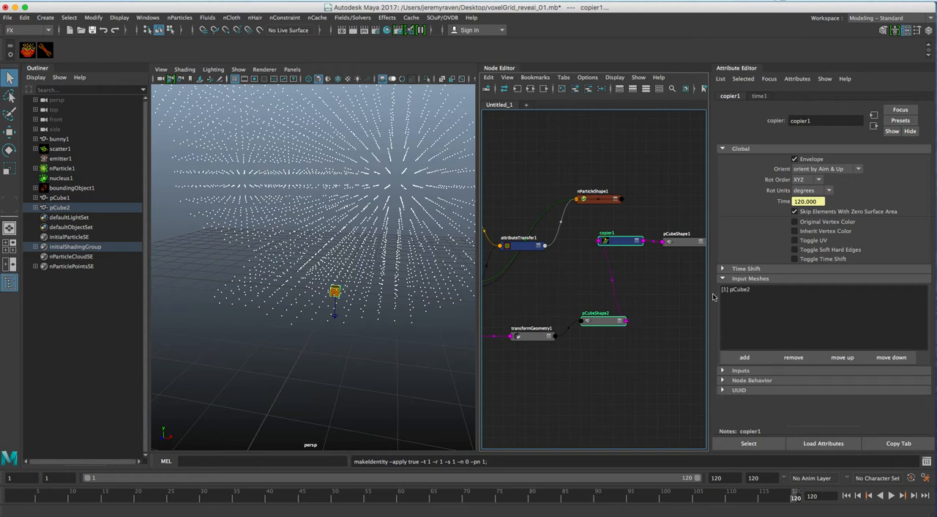
pyautogui.keyDown('alt'); pyautogui.moveTo(661, 281); pyautogui.dragTo(680, 268, button='middle'); pyautogui.keyUp('alt')
pyautogui.moveTo(626, 308)
pyautogui.mouseDown()
pyautogui.moveTo(606, 304)
pyautogui.moveTo(619, 326)
pyautogui.moveTo(609, 310)
pyautogui.mouseUp()
# Step: Hide pCubeShape2 and the nucleus1 icon in the viewport, and select pCubeShape1 in the node graph
pyautogui.click(631, 315)
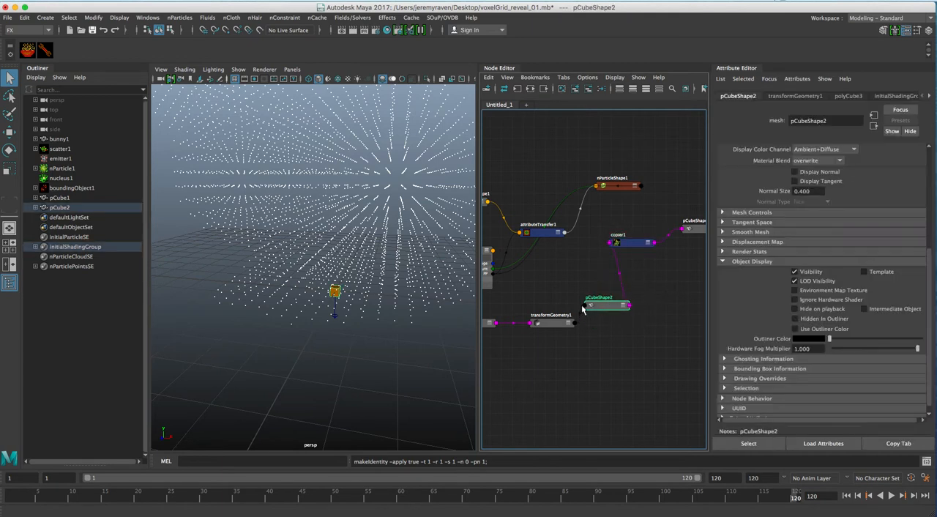
pyautogui.hotkey('ctrl', 'h')
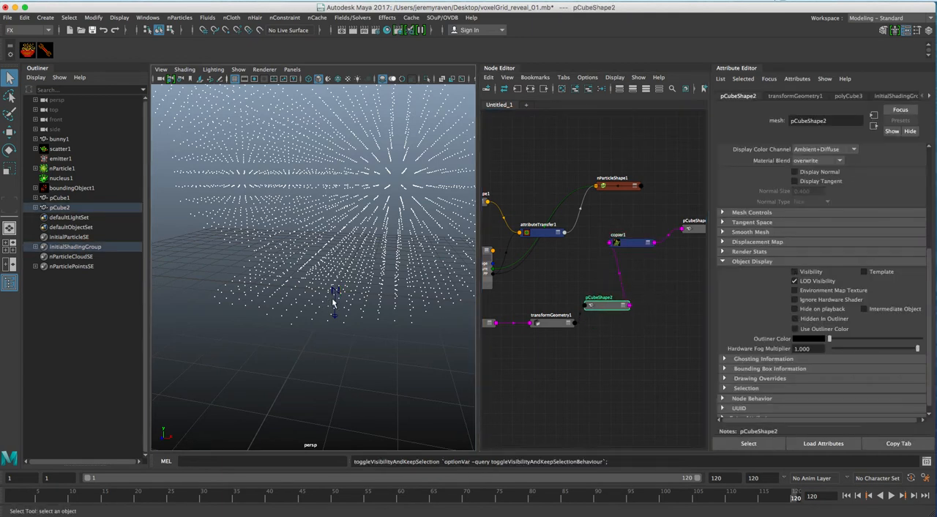
pyautogui.click(335, 316)
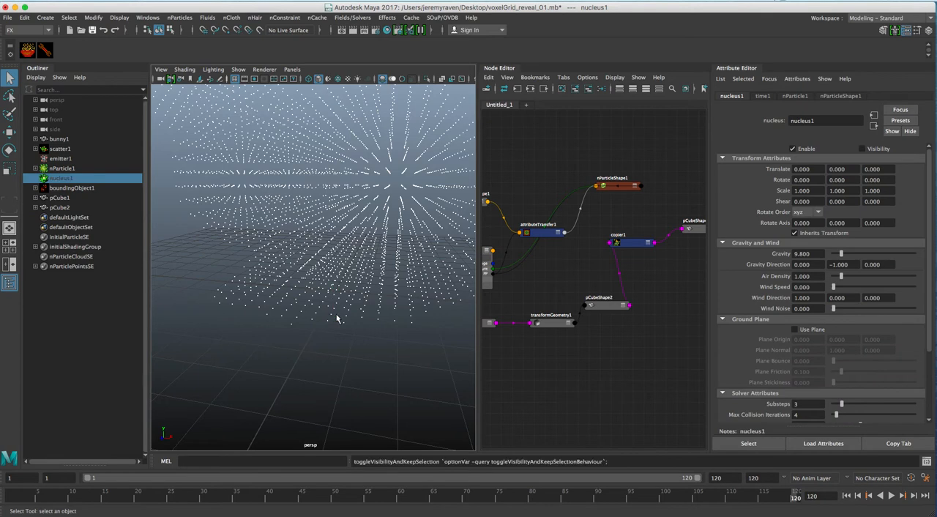
pyautogui.keyDown('alt'); pyautogui.moveTo(623, 263); pyautogui.dragTo(583, 273, button='middle'); pyautogui.keyUp('alt')
pyautogui.click(663, 254)
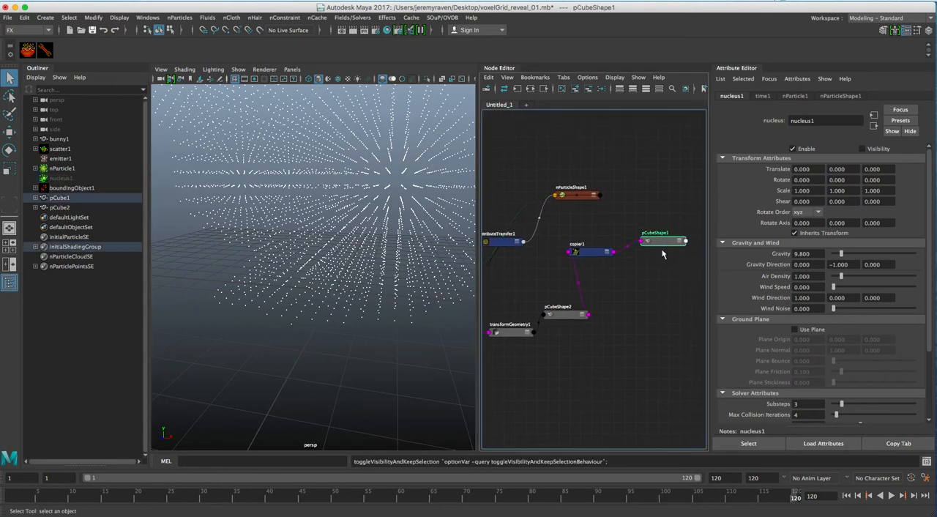
# Step: Move nParticleShape1 closer to copier1 and connect its worldPosition output to copier1
pyautogui.keyDown('alt'); pyautogui.moveTo(588, 236); pyautogui.dragTo(638, 232, button='middle'); pyautogui.keyUp('alt')
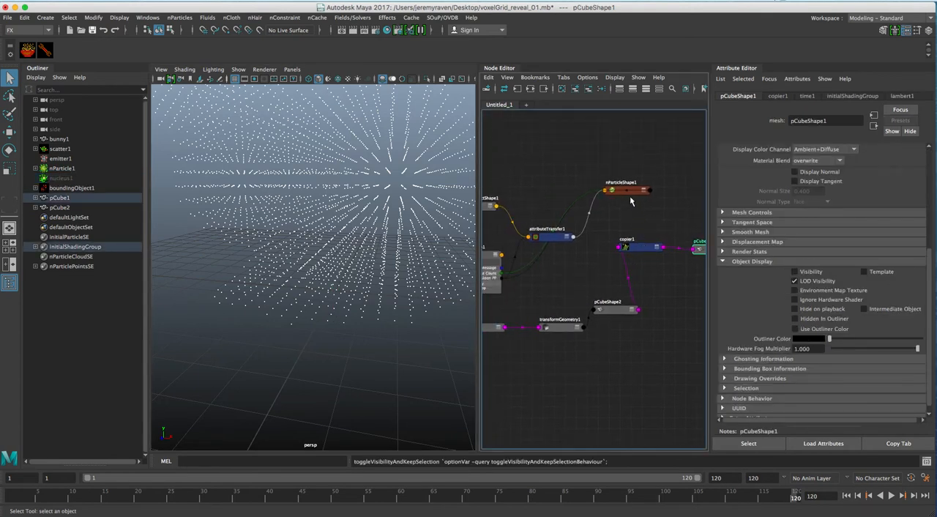
pyautogui.moveTo(630, 198); pyautogui.dragTo(611, 203)
pyautogui.click(639, 249)
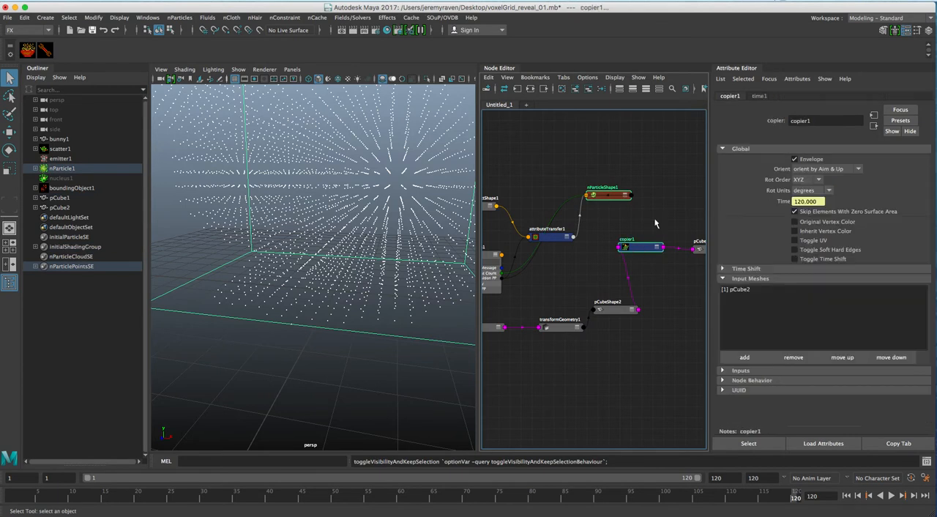
pyautogui.click(606, 219)
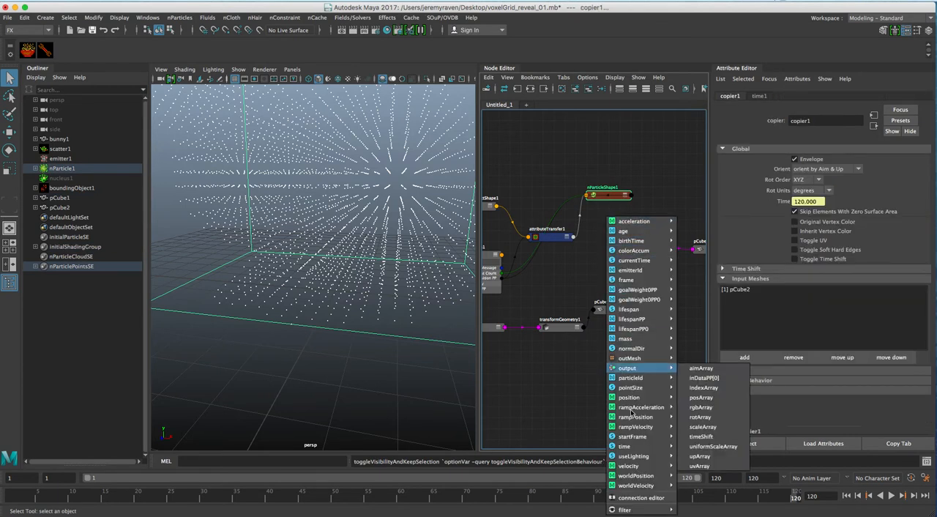
pyautogui.moveTo(632, 476)
pyautogui.click(693, 476)
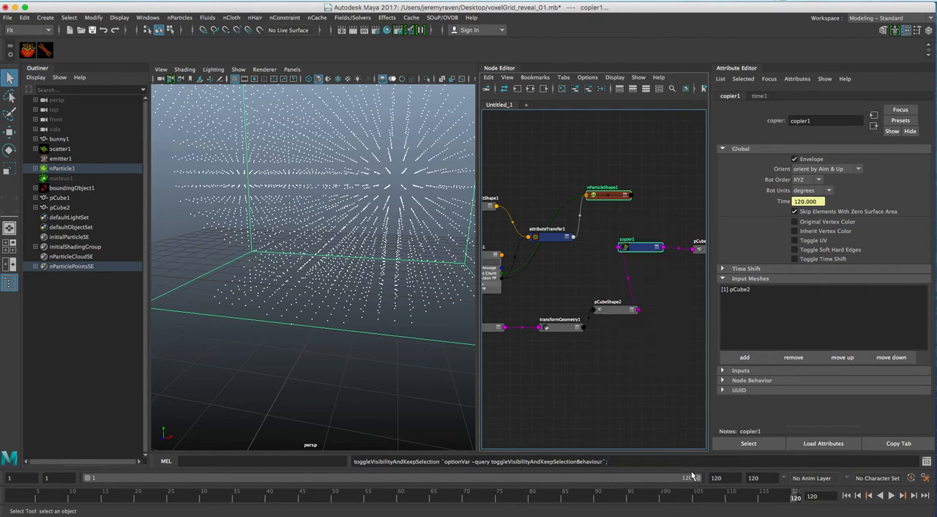
pyautogui.click(662, 268)
# Step: Enable Toggle Soft Hard Edges on copier1 and unhide pCubeShape1
pyautogui.moveTo(642, 251); pyautogui.dragTo(646, 249)
pyautogui.keyDown('alt'); pyautogui.moveTo(657, 233); pyautogui.dragTo(636, 230, button='middle'); pyautogui.keyUp('alt')
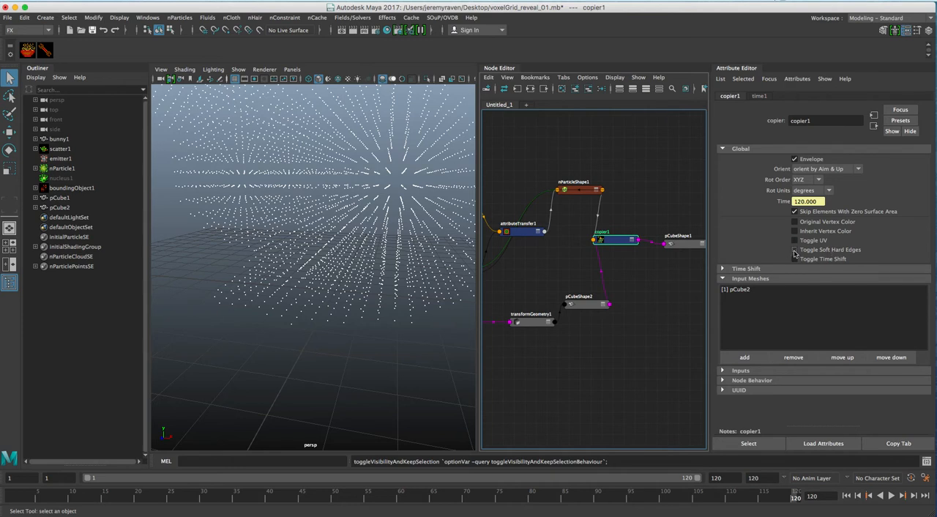
pyautogui.keyDown('alt'); pyautogui.moveTo(437, 238); pyautogui.dragTo(315, 273); pyautogui.keyUp('alt')
pyautogui.click(689, 243)
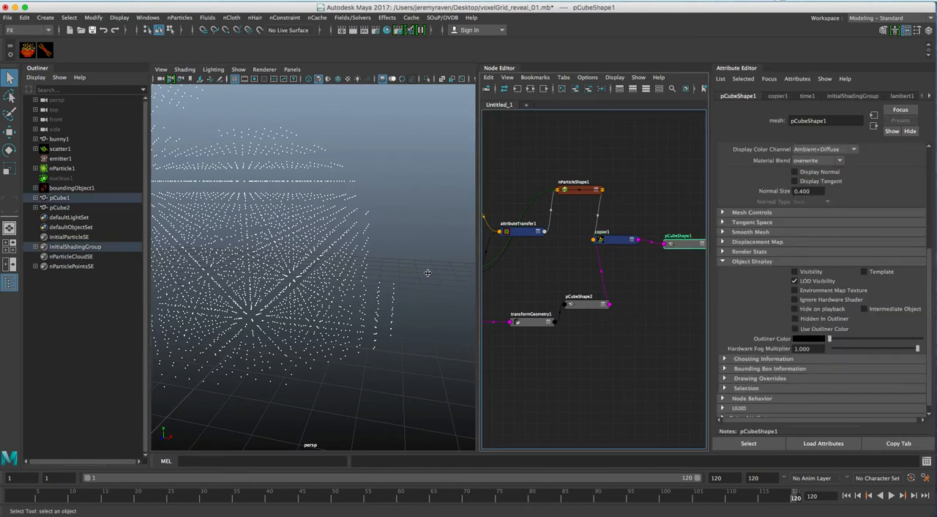
pyautogui.press('h')
# Step: Clear the selection and inspect the copied cubes on the bunny particles from several angles
pyautogui.keyDown('alt'); pyautogui.moveTo(378, 284); pyautogui.dragTo(431, 287); pyautogui.keyUp('alt')
pyautogui.keyDown('alt'); pyautogui.moveTo(430, 288); pyautogui.dragTo(366, 278, button='right'); pyautogui.keyUp('alt')
pyautogui.keyDown('alt'); pyautogui.moveTo(366, 278); pyautogui.dragTo(323, 251); pyautogui.keyUp('alt')
pyautogui.click(401, 193)
pyautogui.keyDown('alt'); pyautogui.moveTo(324, 251); pyautogui.dragTo(368, 256, button='right'); pyautogui.keyUp('alt')
pyautogui.keyDown('alt'); pyautogui.moveTo(367, 256); pyautogui.dragTo(319, 266); pyautogui.keyUp('alt')
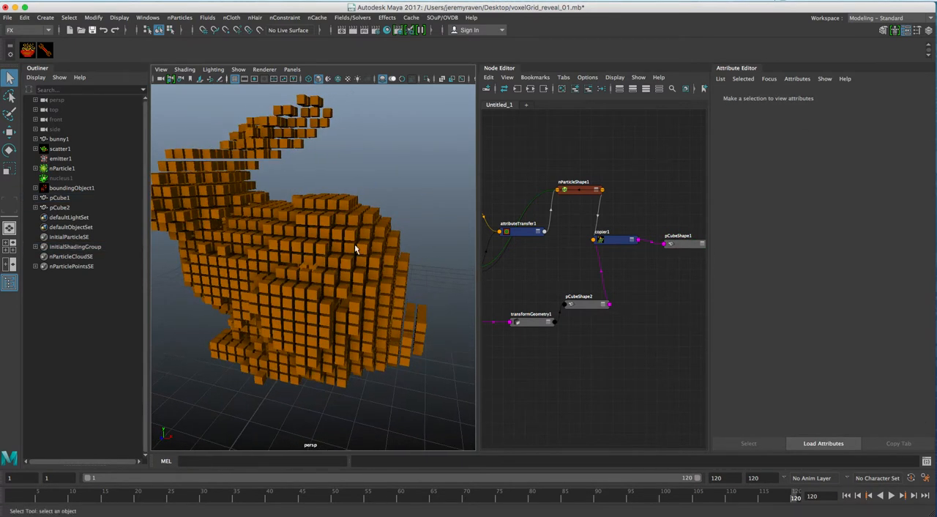
pyautogui.keyDown('alt'); pyautogui.moveTo(330, 238); pyautogui.dragTo(364, 238, button='middle'); pyautogui.keyUp('alt')
pyautogui.keyDown('alt'); pyautogui.moveTo(364, 239); pyautogui.dragTo(349, 244, button='right'); pyautogui.keyUp('alt')
pyautogui.keyDown('alt'); pyautogui.moveTo(349, 245); pyautogui.dragTo(345, 239); pyautogui.keyUp('alt')
pyautogui.keyDown('alt'); pyautogui.moveTo(345, 239); pyautogui.dragTo(340, 248, button='middle'); pyautogui.keyUp('alt')
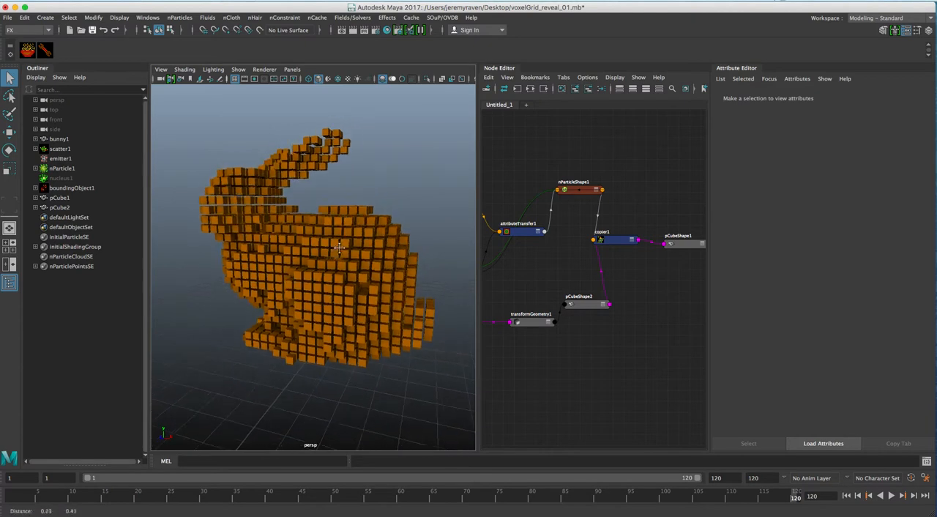
# Step: Play the simulation from the first frame to check how the cubes move, and stop playback
pyautogui.click(847, 496)
pyautogui.click(892, 496)
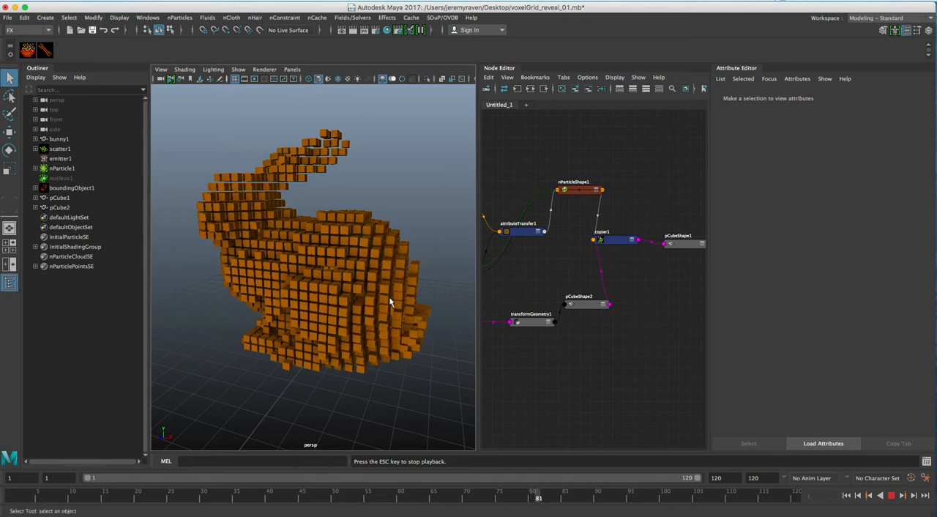
pyautogui.moveTo(399, 315)
pyautogui.keyDown('alt'); pyautogui.mouseDown()
pyautogui.moveTo(387, 316)
pyautogui.moveTo(408, 315)
pyautogui.mouseUp(); pyautogui.keyUp('alt')
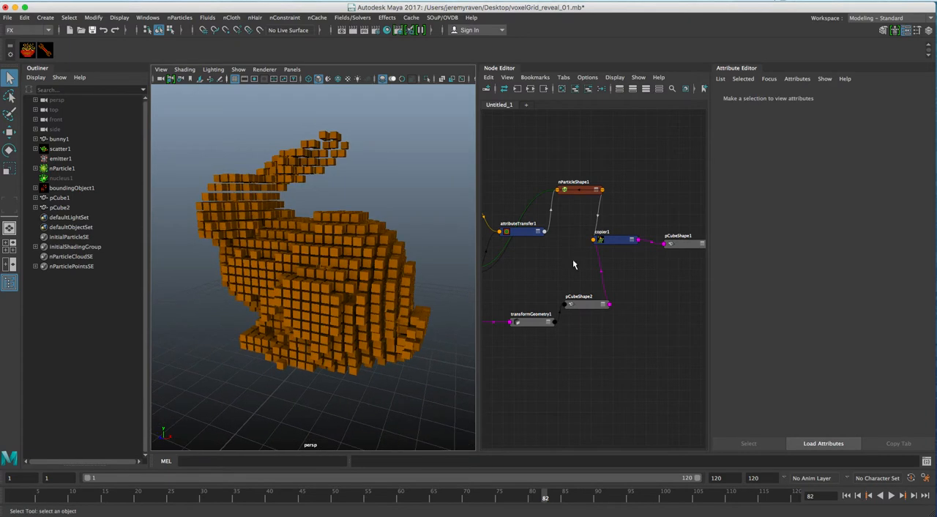
# Step: Shift the nParticleShape1 and copier1 nodes slightly apart in the node graph and display copier1's attributes
pyautogui.keyDown('alt'); pyautogui.moveTo(571, 277); pyautogui.dragTo(601, 284, button='middle'); pyautogui.keyUp('alt')
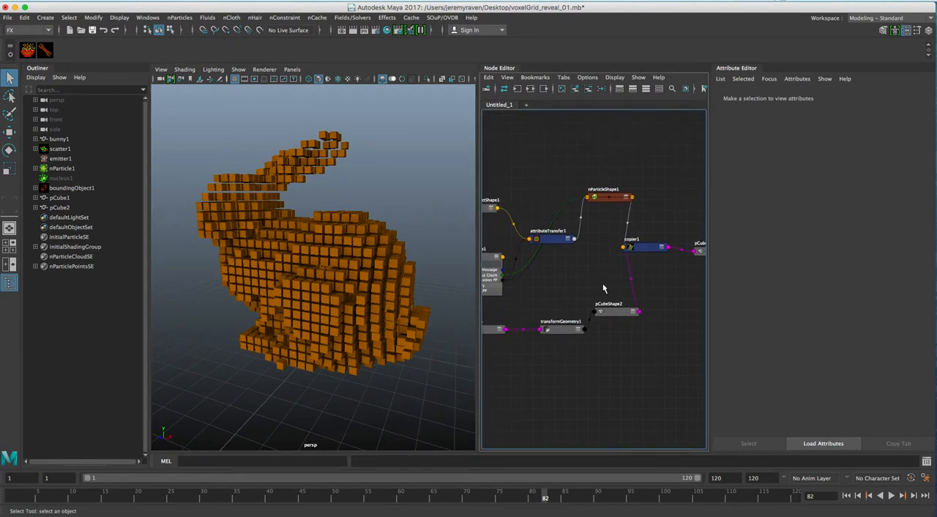
pyautogui.click(619, 204)
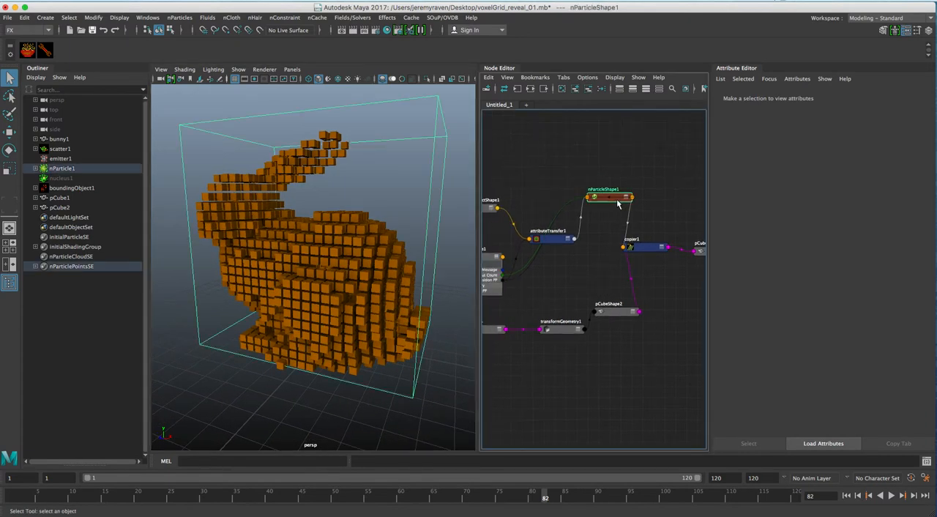
pyautogui.moveTo(617, 204); pyautogui.dragTo(601, 202)
pyautogui.click(649, 249)
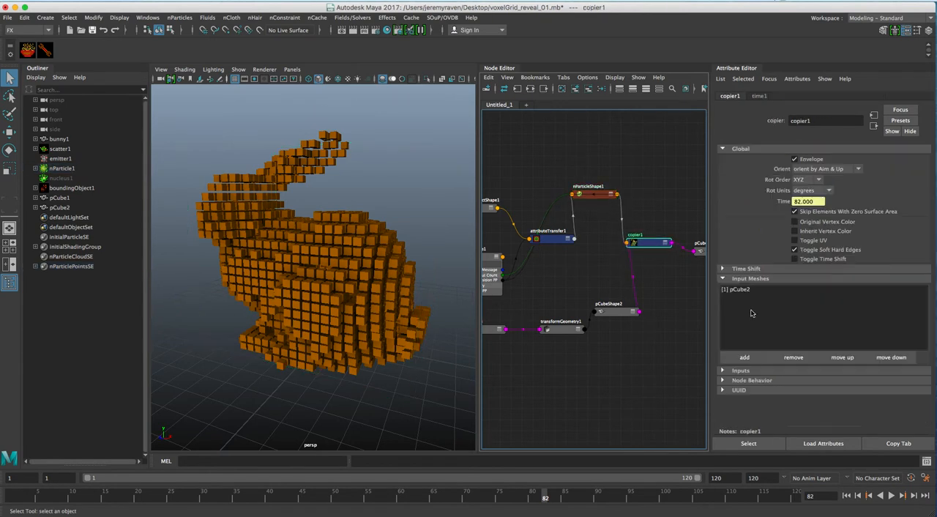
# Step: Add the radiusPP particle attribute to nParticleShape1 as a general dynamic attribute
pyautogui.click(609, 195)
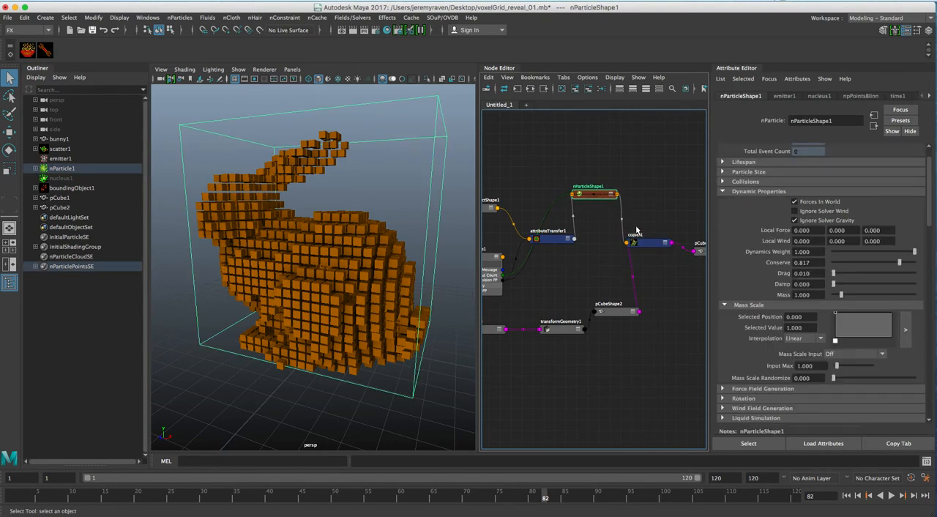
pyautogui.scroll(-9, 804, 313)
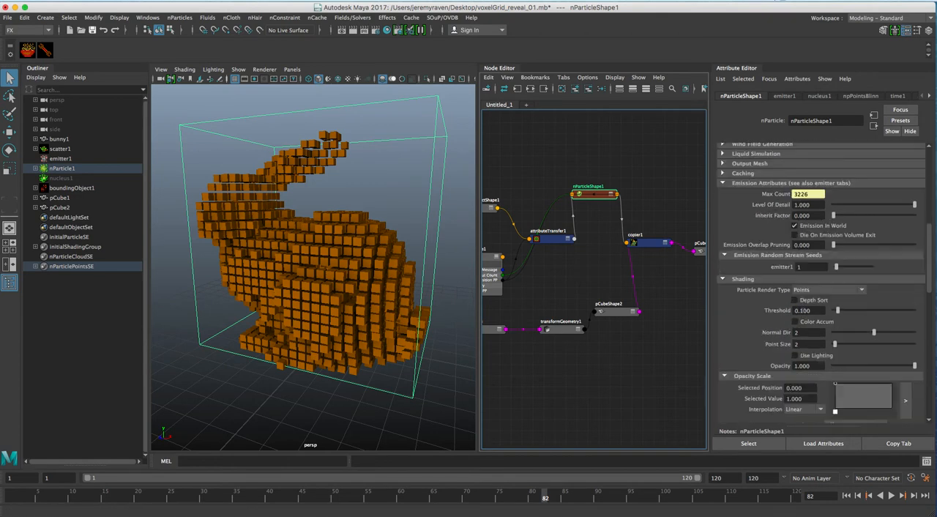
pyautogui.scroll(-8, 803, 313)
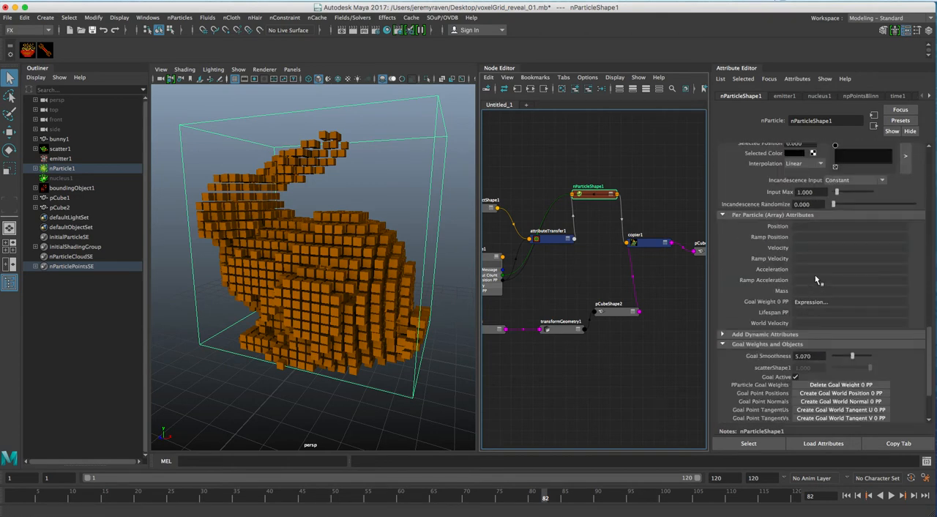
pyautogui.click(766, 345)
pyautogui.click(763, 335)
pyautogui.click(750, 347)
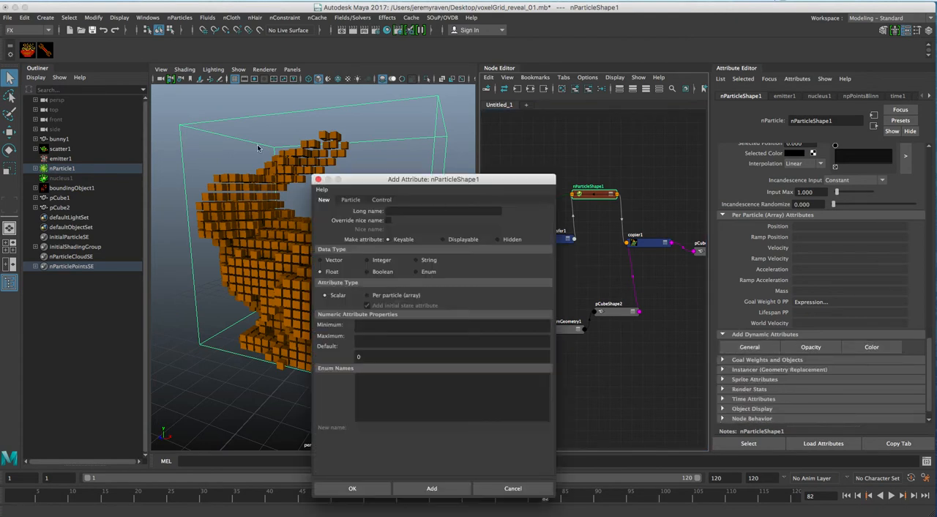
pyautogui.click(351, 199)
pyautogui.scroll(-15, 403, 399)
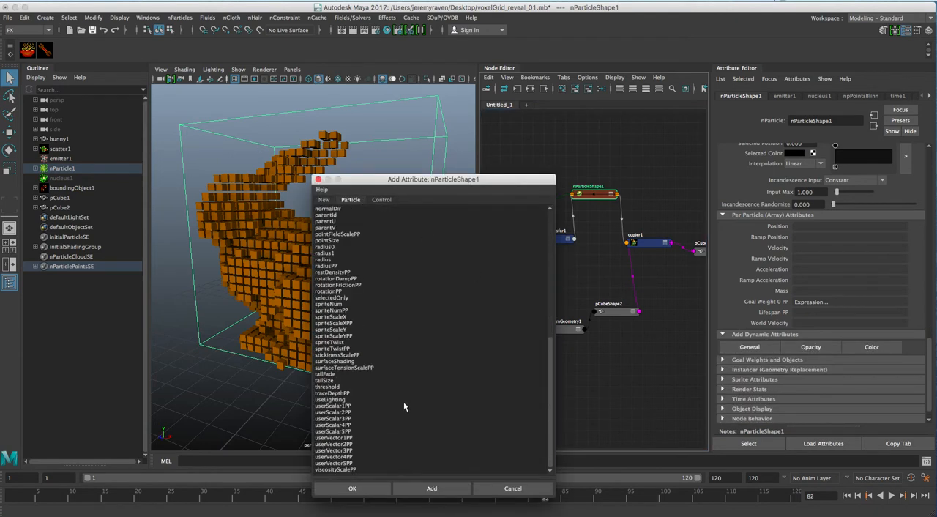
pyautogui.click(339, 266)
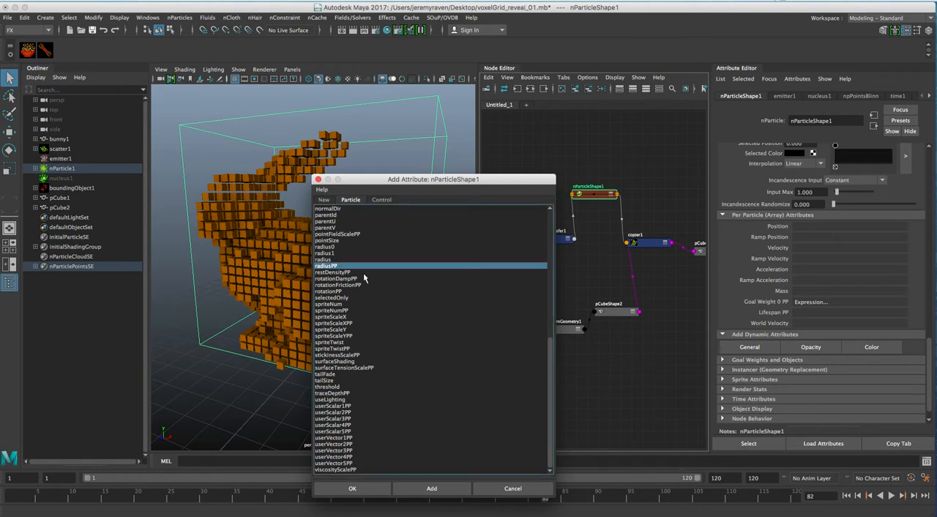
pyautogui.click(380, 487)
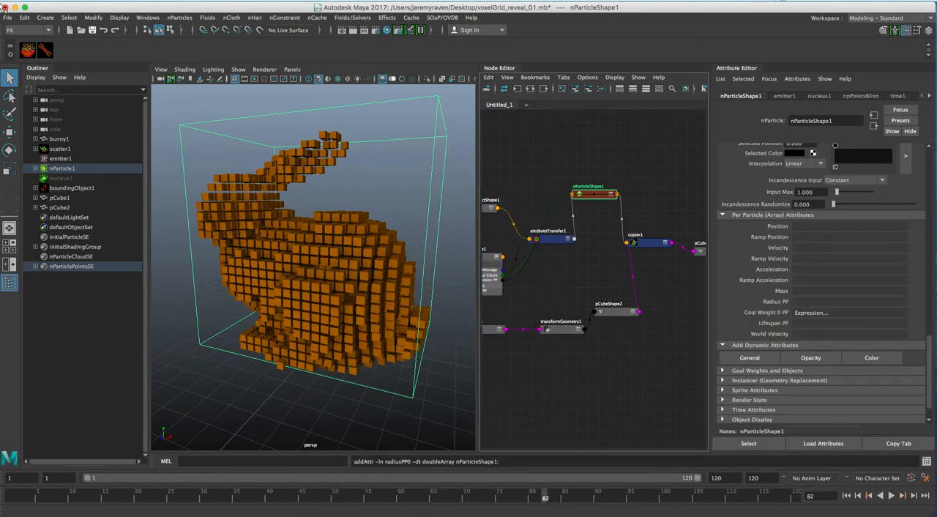
# Step: Add the line nParticleShape1.radiusPP = 0.9 to nParticleShape1's creation expression, apply it, and close the expression editor
pyautogui.click(147, 17)
pyautogui.moveTo(212, 72)
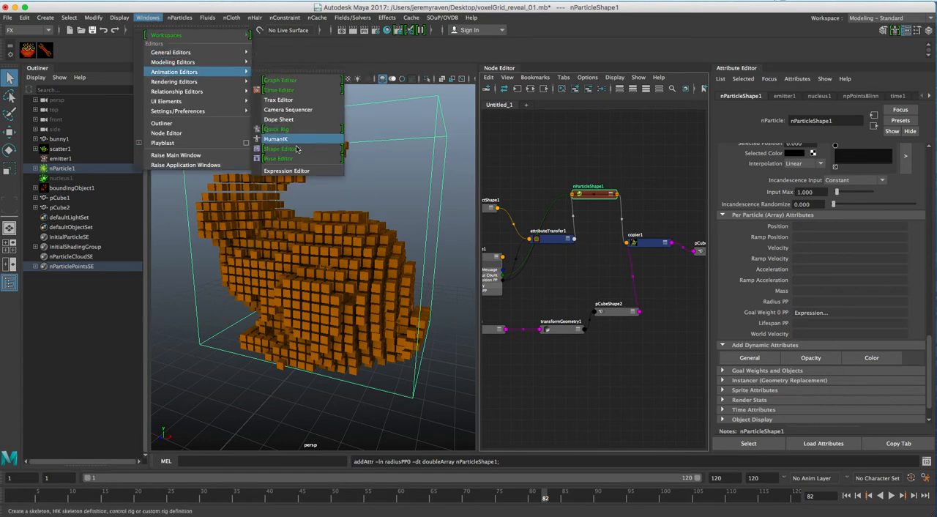
pyautogui.click(286, 170)
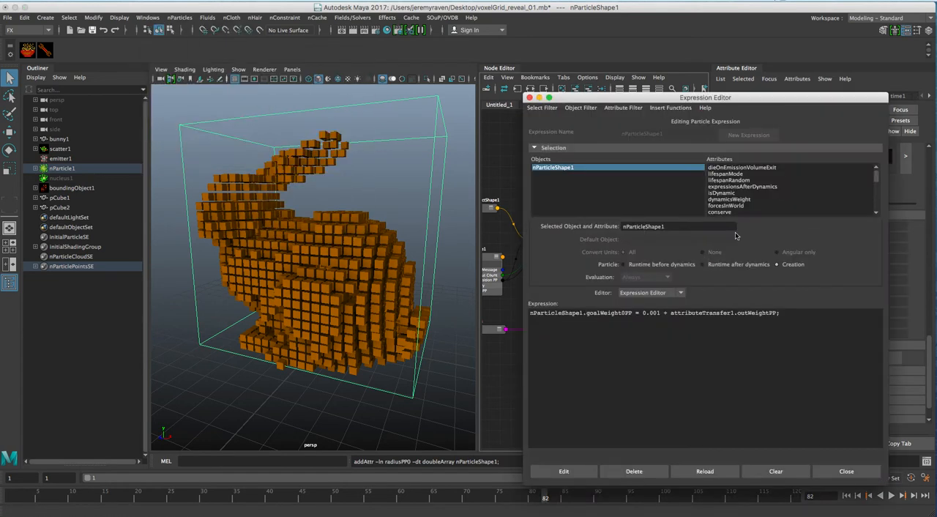
pyautogui.moveTo(876, 183); pyautogui.dragTo(879, 224)
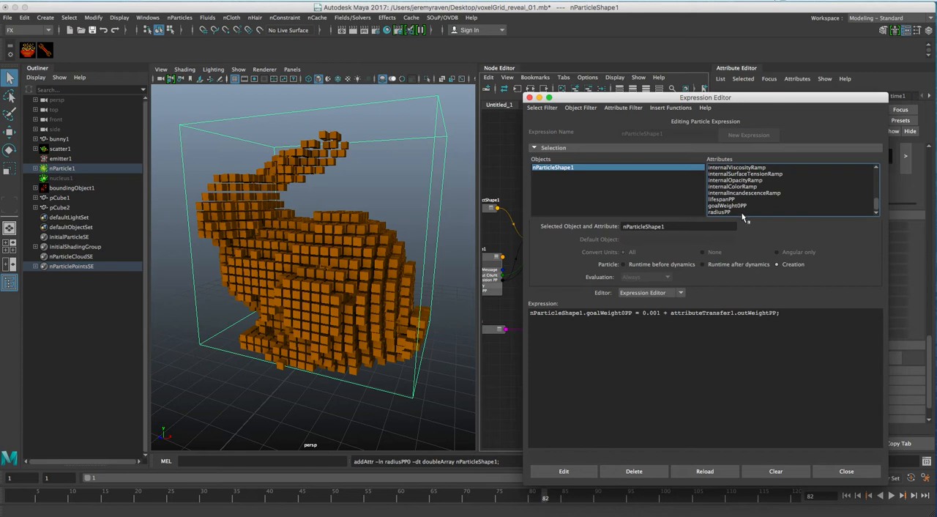
pyautogui.click(740, 212)
pyautogui.doubleClick(701, 225)
pyautogui.press('super+c')
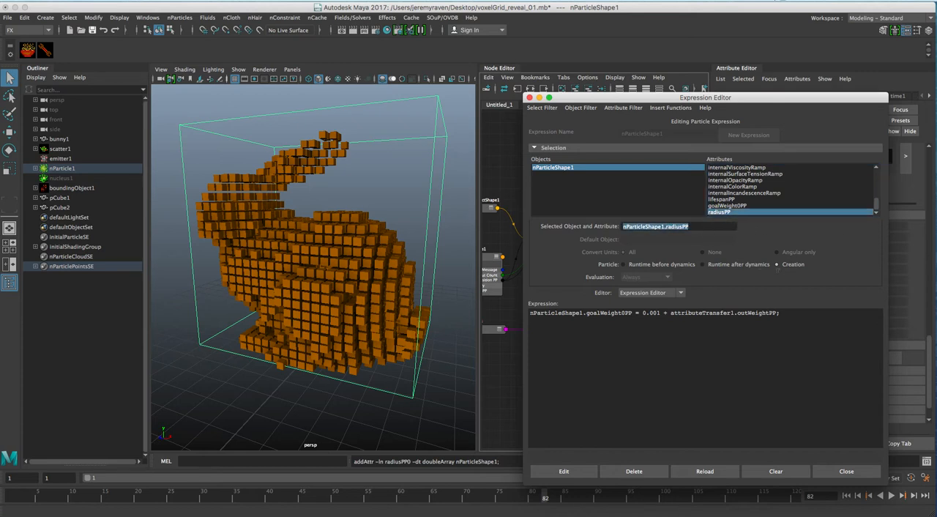
pyautogui.click(811, 324)
pyautogui.press('super+v')
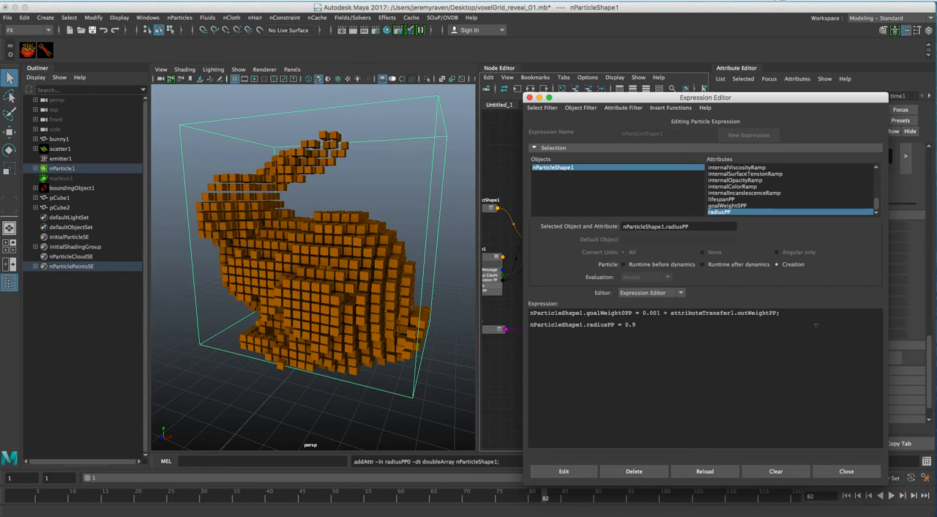
pyautogui.click(565, 471)
pyautogui.click(850, 473)
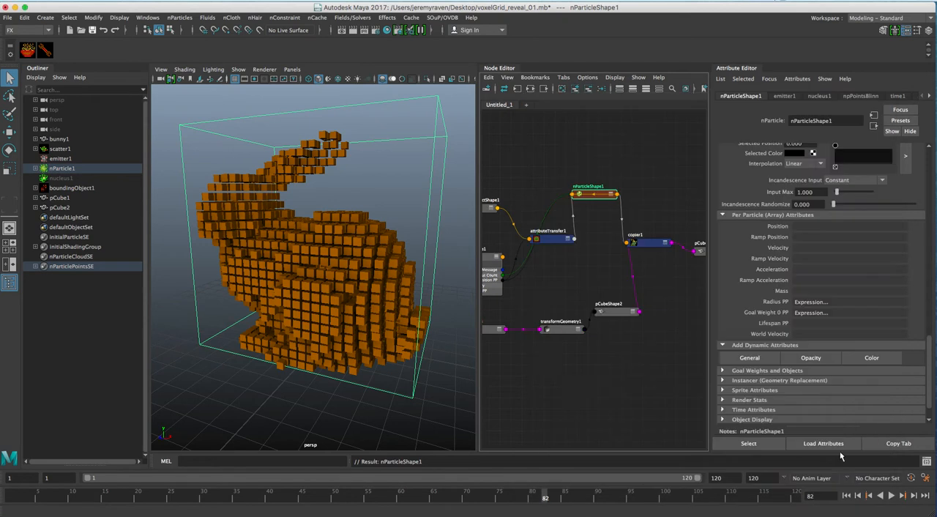
pyautogui.click(648, 243)
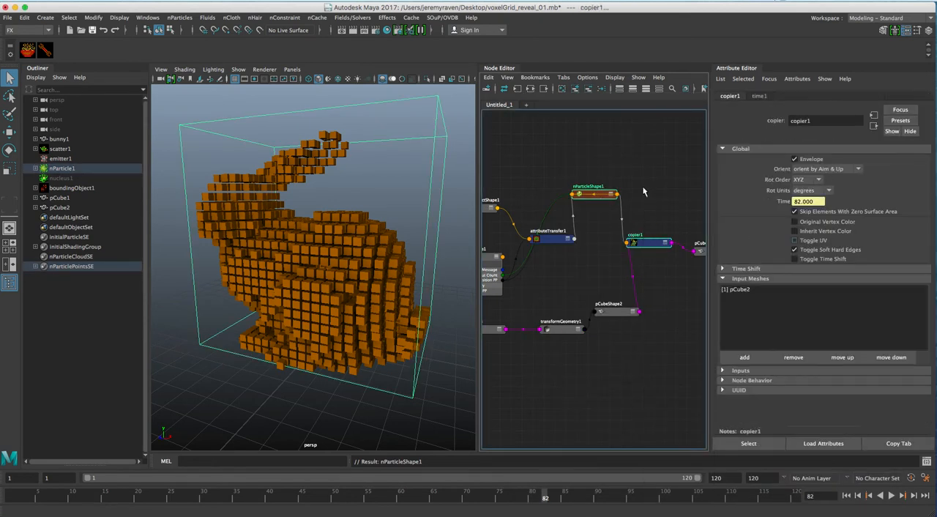
pyautogui.rightClick(644, 188)
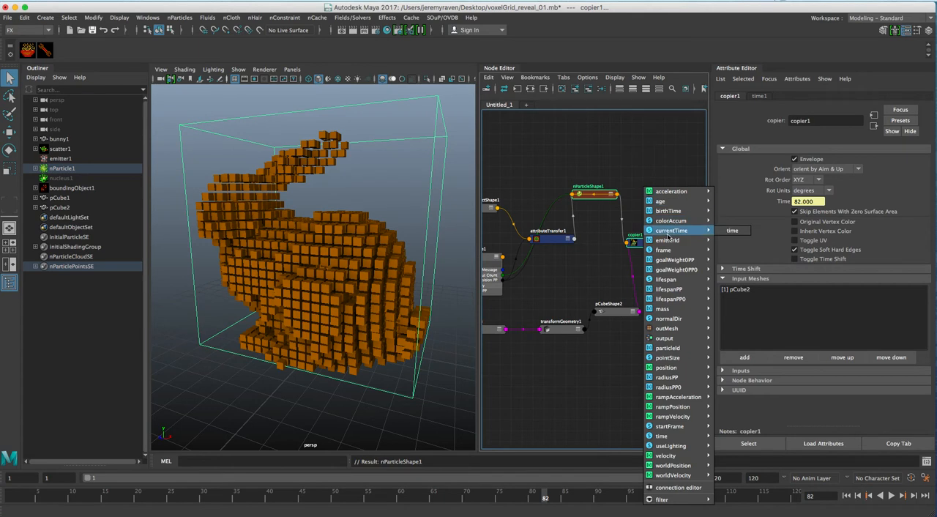
pyautogui.moveTo(681, 339)
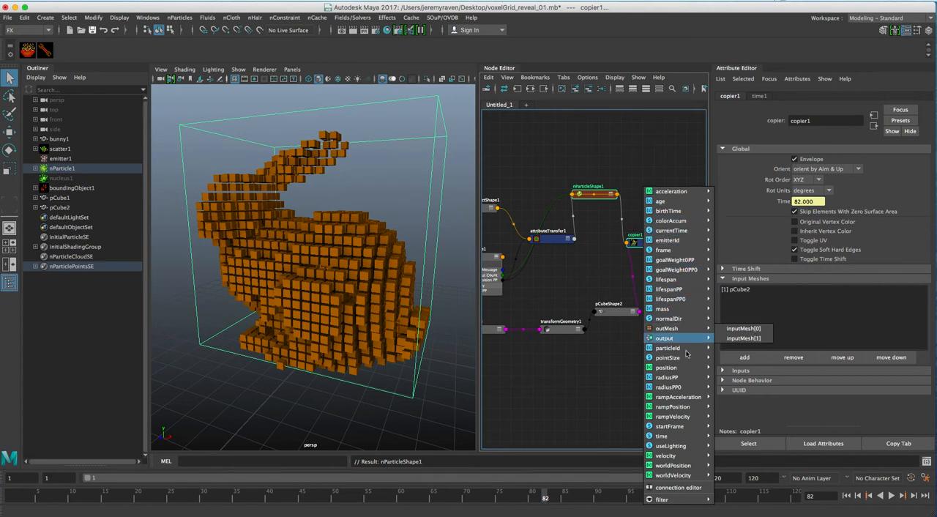
pyautogui.moveTo(686, 378)
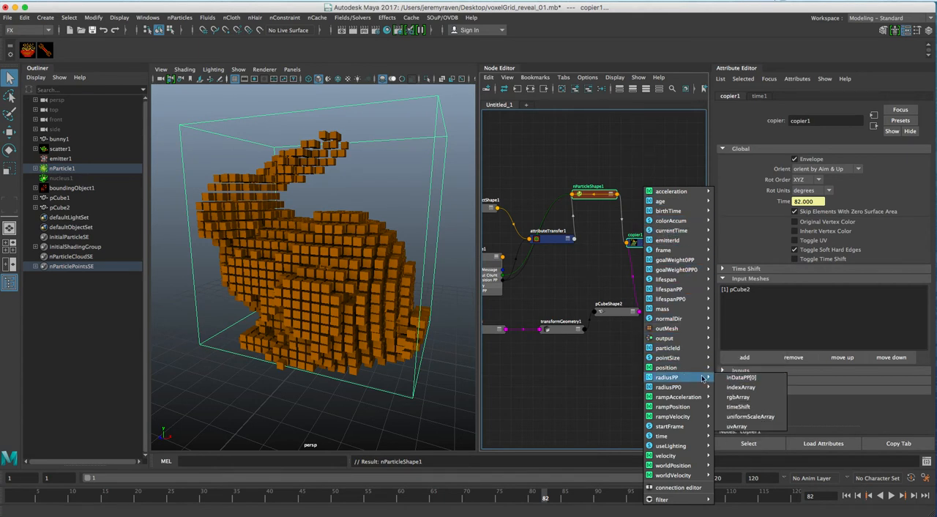
pyautogui.click(554, 350)
pyautogui.click(571, 273)
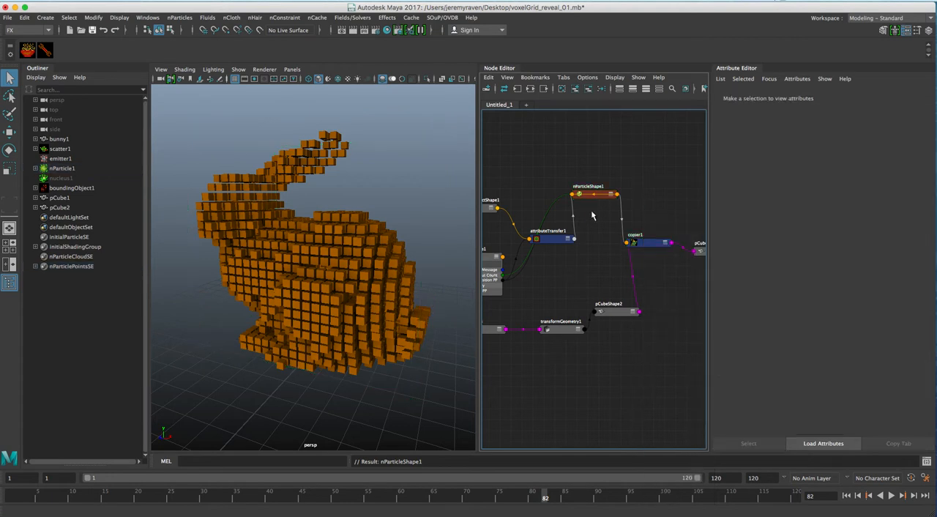
# Step: Shift nParticleShape1 away from copier1 in the node graph, create an arrayToArray node, and place it between them
pyautogui.moveTo(606, 199); pyautogui.dragTo(580, 197)
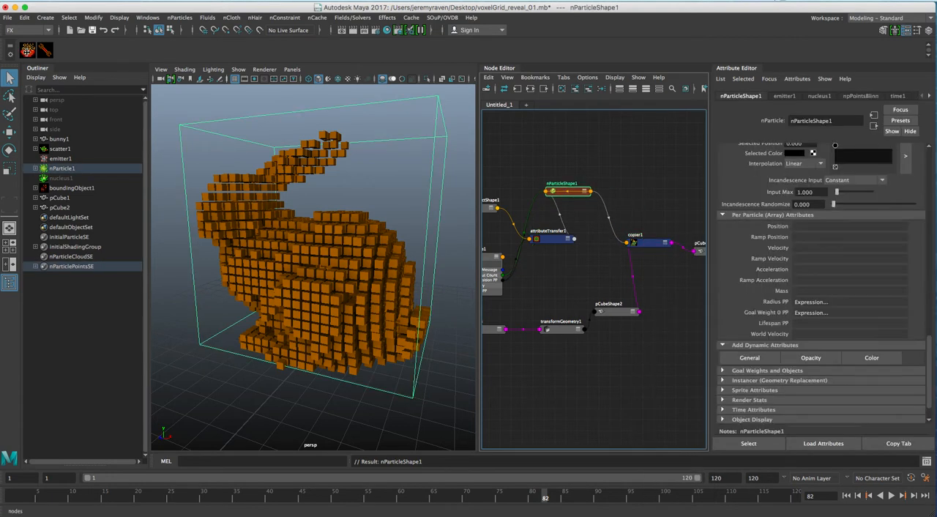
pyautogui.click(28, 50)
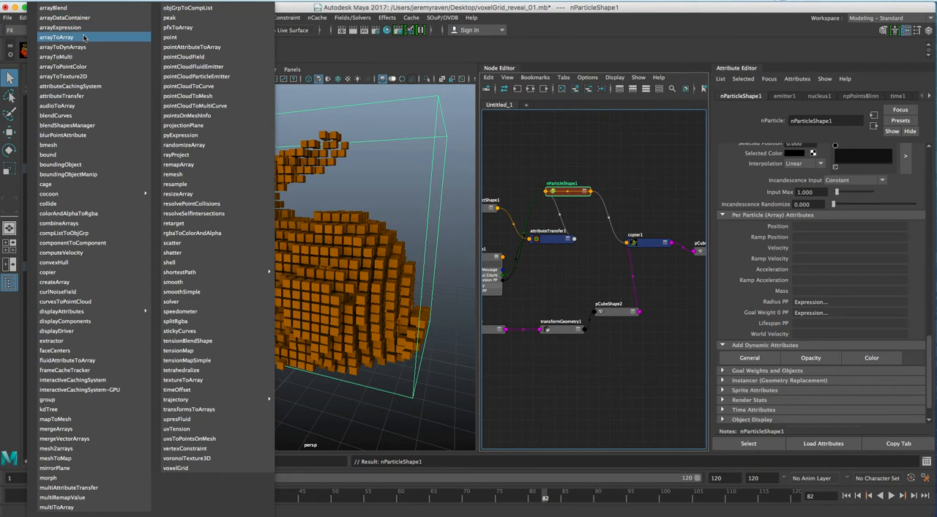
pyautogui.click(86, 37)
pyautogui.moveTo(601, 394); pyautogui.dragTo(641, 201)
# Step: Connect nParticleShape1's radiusPP to an array input of arrayToArray1
pyautogui.click(574, 198)
pyautogui.keyDown('shift'); pyautogui.click(641, 202); pyautogui.keyUp('shift')
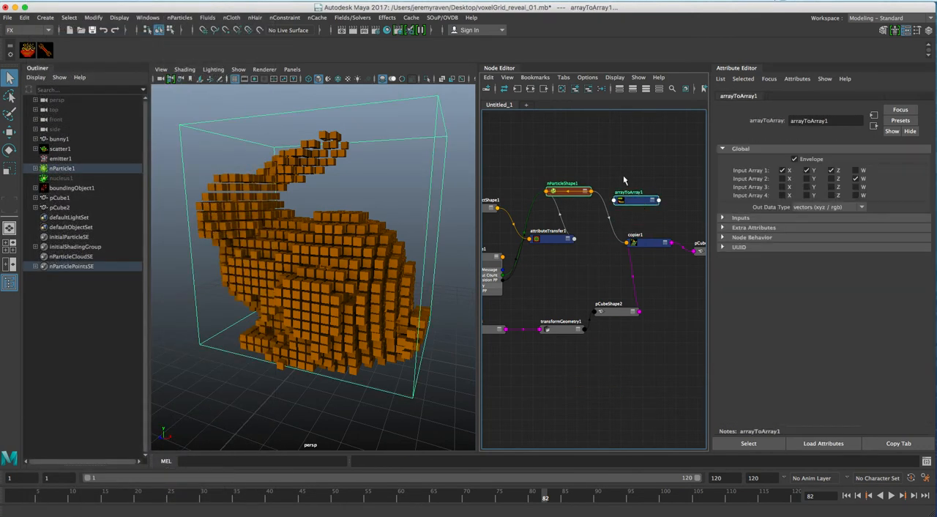
pyautogui.rightClick(617, 164)
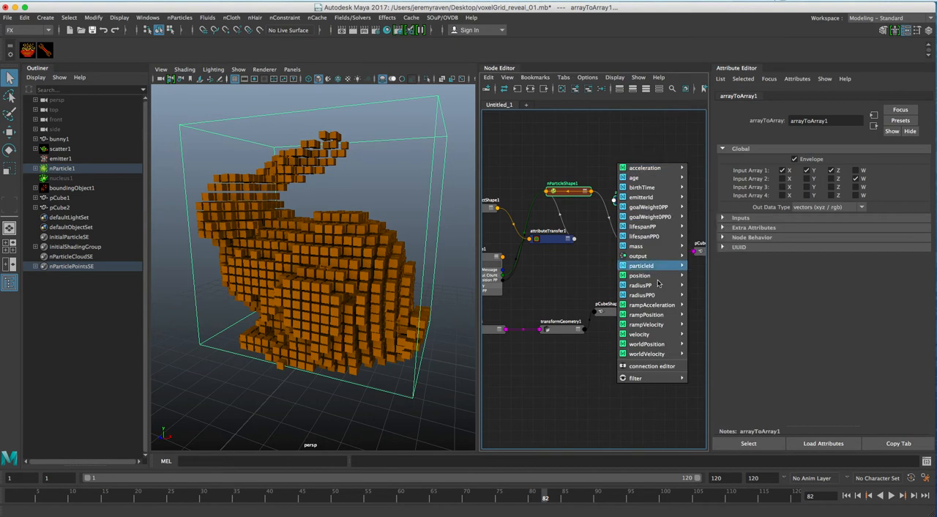
pyautogui.moveTo(659, 285)
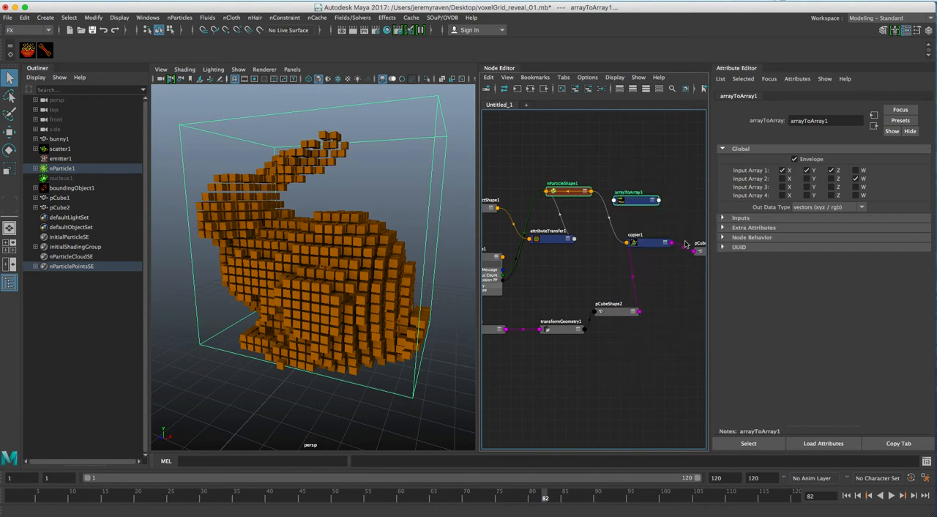
pyautogui.click(661, 171)
# Step: Connect arrayToArray1's outArray to copier1's scaleArray, with the arrayToArray1 node moved slightly closer to nParticleShape1
pyautogui.moveTo(644, 201); pyautogui.dragTo(633, 197)
pyautogui.keyDown('shift'); pyautogui.click(650, 245); pyautogui.keyUp('shift')
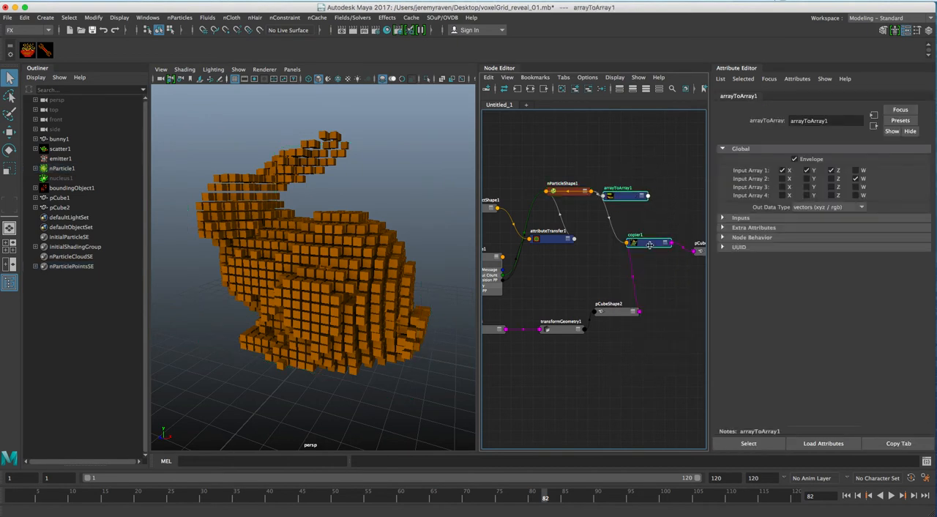
pyautogui.rightClick(658, 298)
pyautogui.moveTo(670, 300)
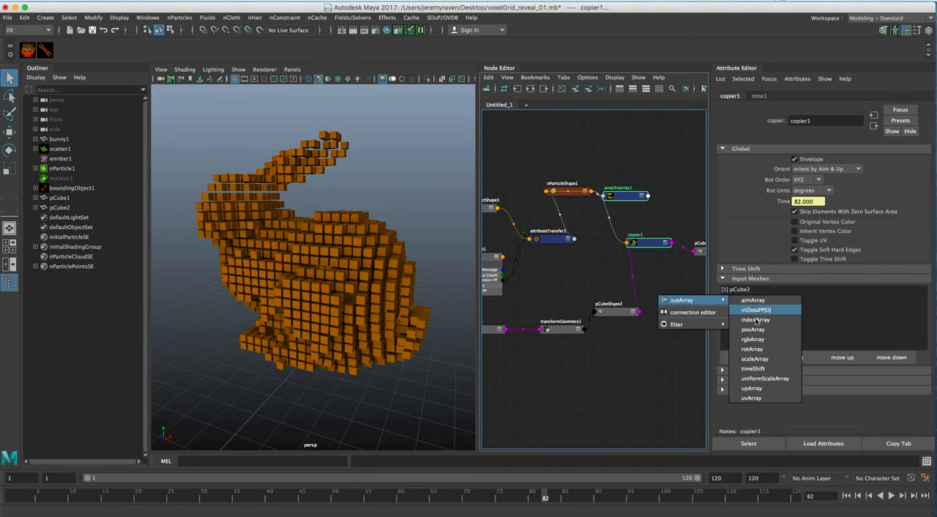
pyautogui.click(757, 358)
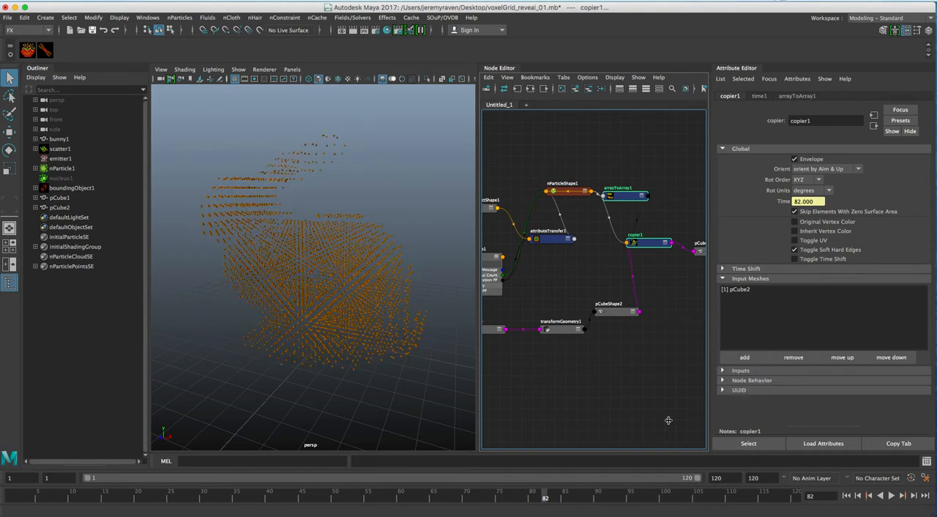
# Step: Try radiusPP values of 2 and 5 in nParticleShape1's creation expression, stepping frames forward to check the cube size
pyautogui.keyDown('alt'); pyautogui.moveTo(289, 278); pyautogui.dragTo(351, 273, button='right'); pyautogui.keyUp('alt')
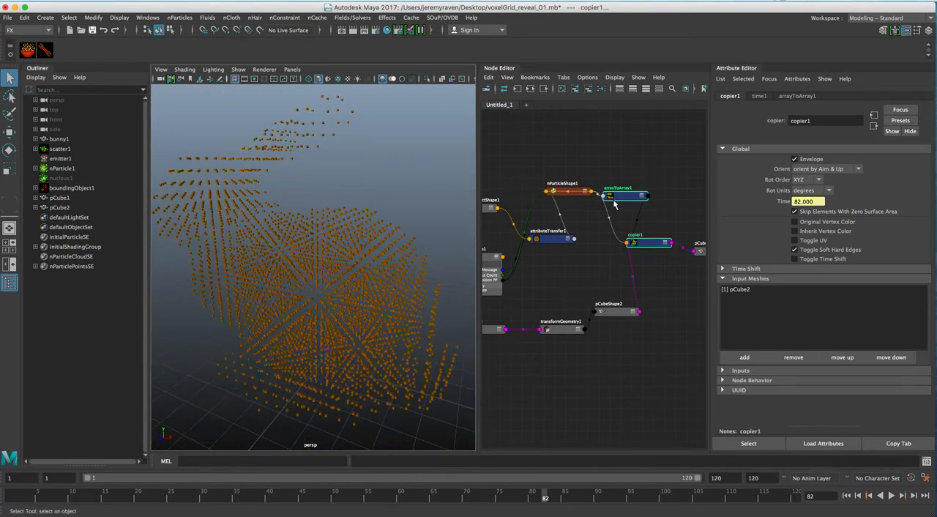
pyautogui.click(577, 194)
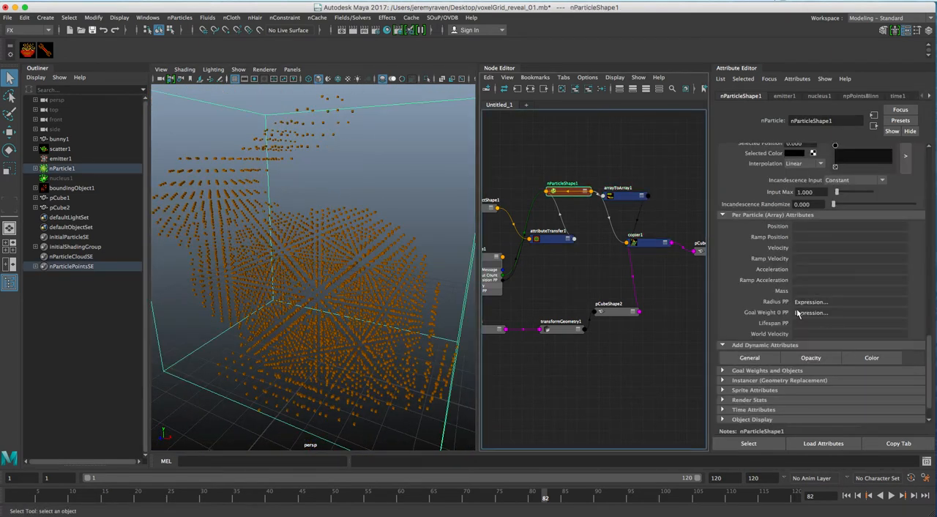
pyautogui.click(147, 17)
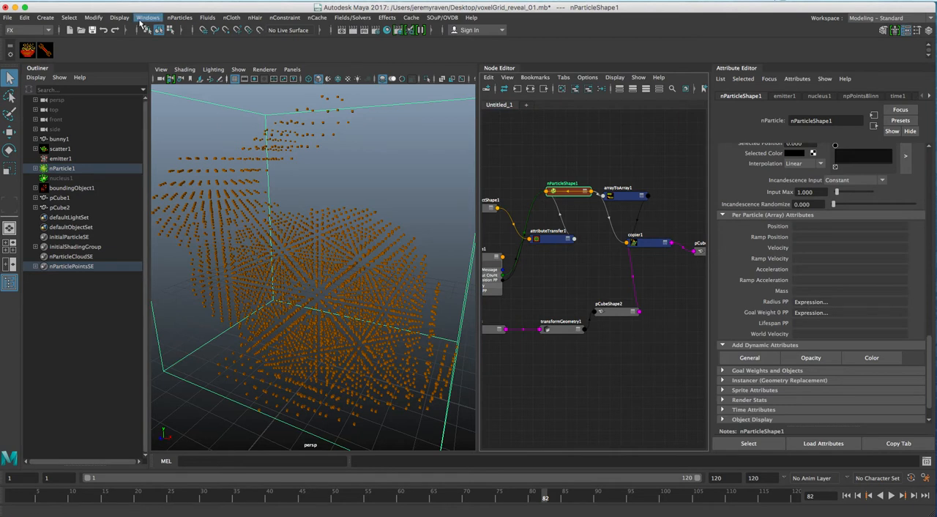
pyautogui.moveTo(190, 82)
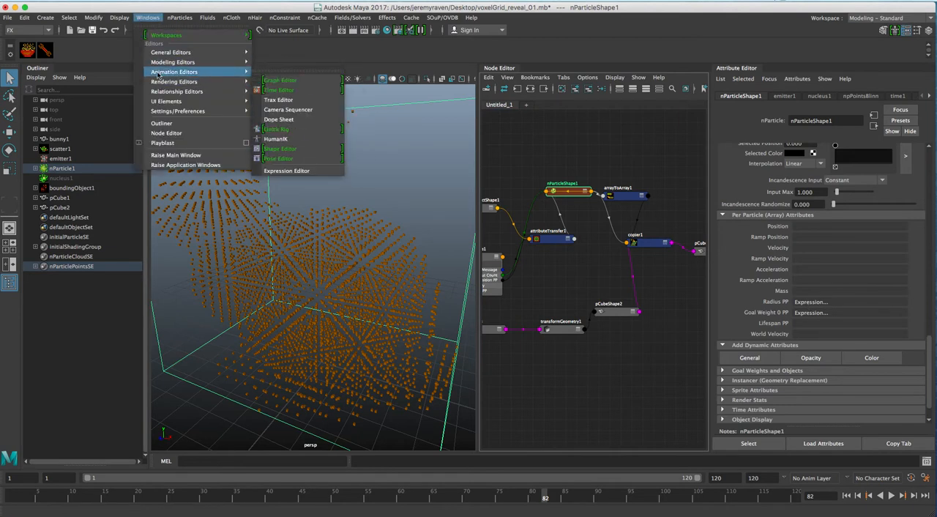
pyautogui.click(333, 170)
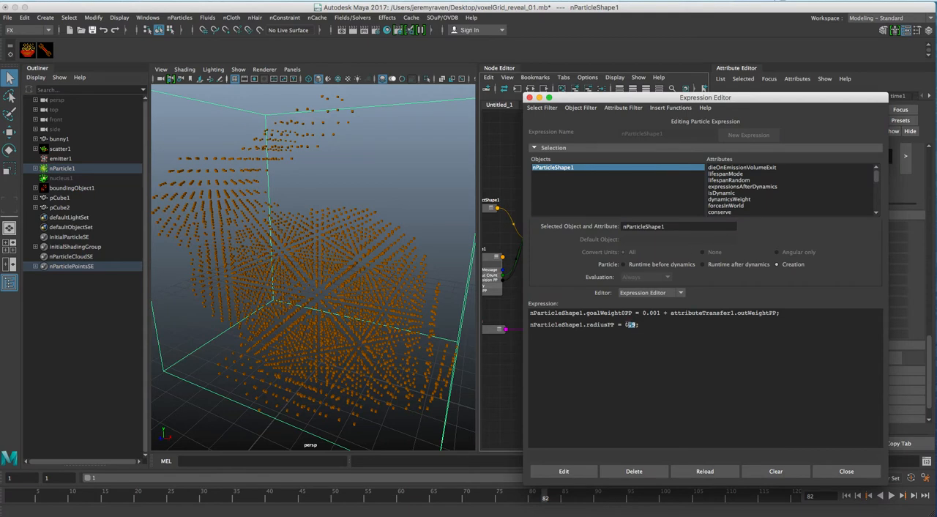
pyautogui.write('2')
pyautogui.click(581, 472)
pyautogui.moveTo(784, 97); pyautogui.dragTo(785, 62)
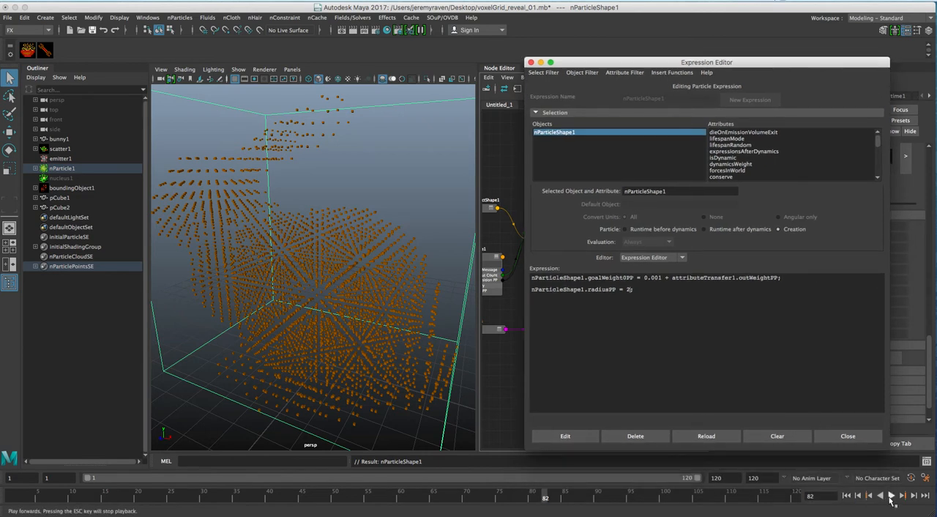
pyautogui.click(914, 496)
pyautogui.click(914, 496)
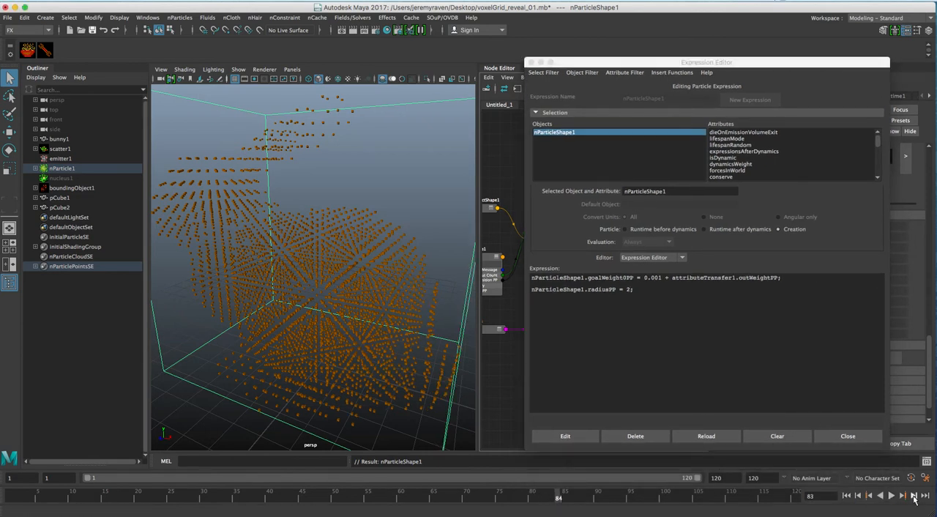
pyautogui.click(629, 290)
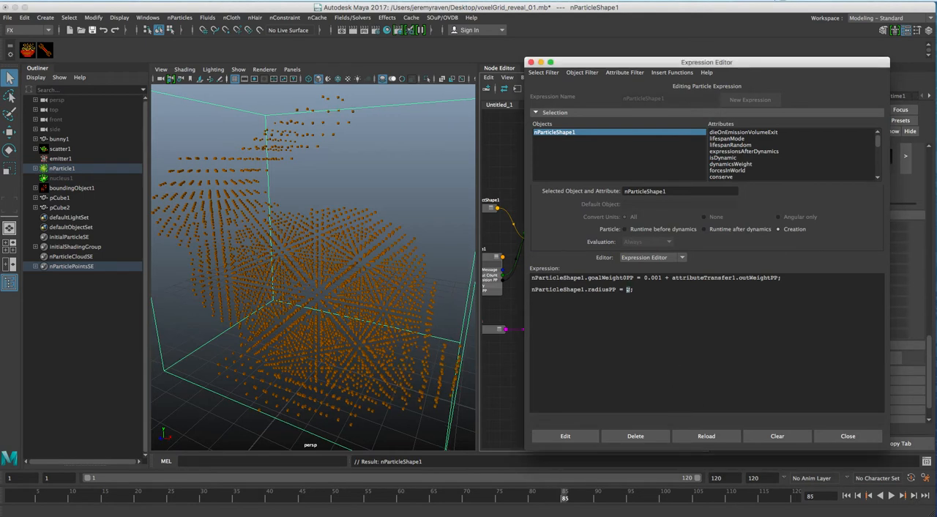
pyautogui.click(580, 436)
# Step: Move the radiusPP line from the creation expression to Runtime after dynamics, set its value to 2, and advance the simulation
pyautogui.tripleClick(631, 290)
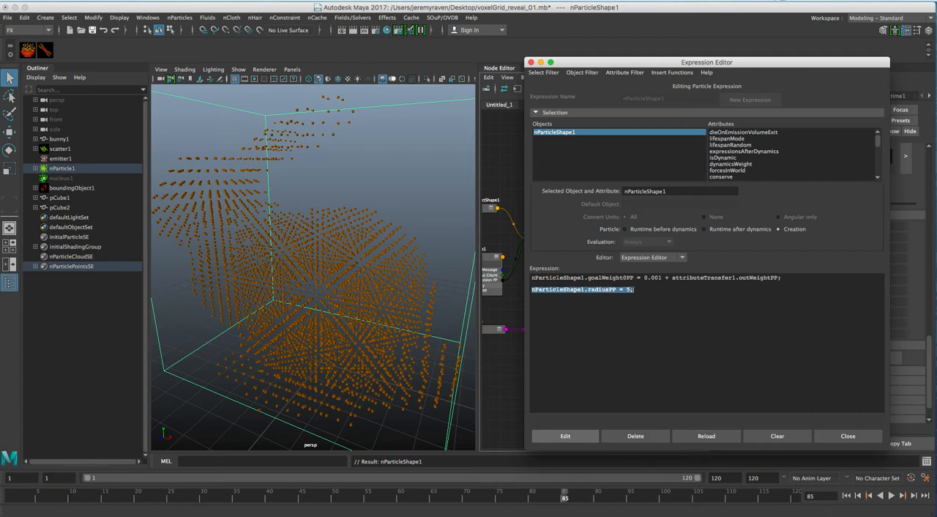
pyautogui.press('BackSpace')
pyautogui.click(724, 229)
pyautogui.press('super+z')
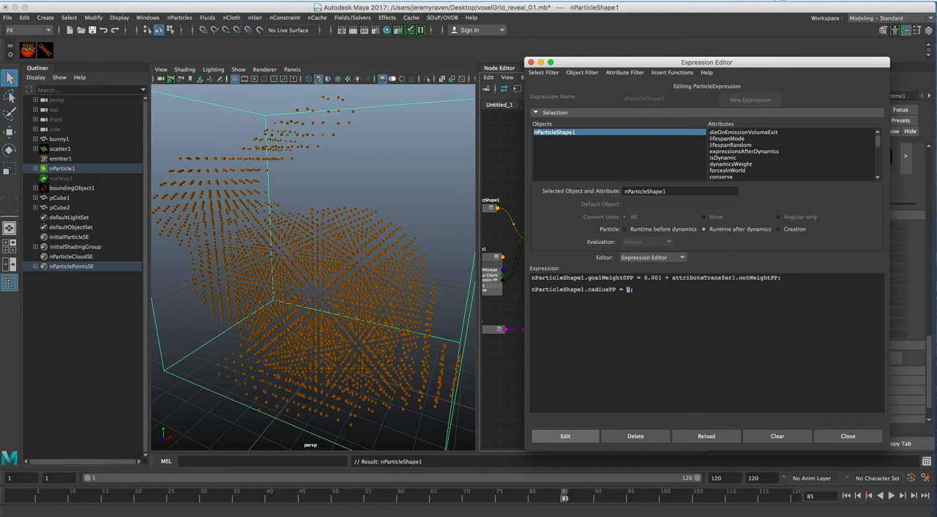
pyautogui.write('2')
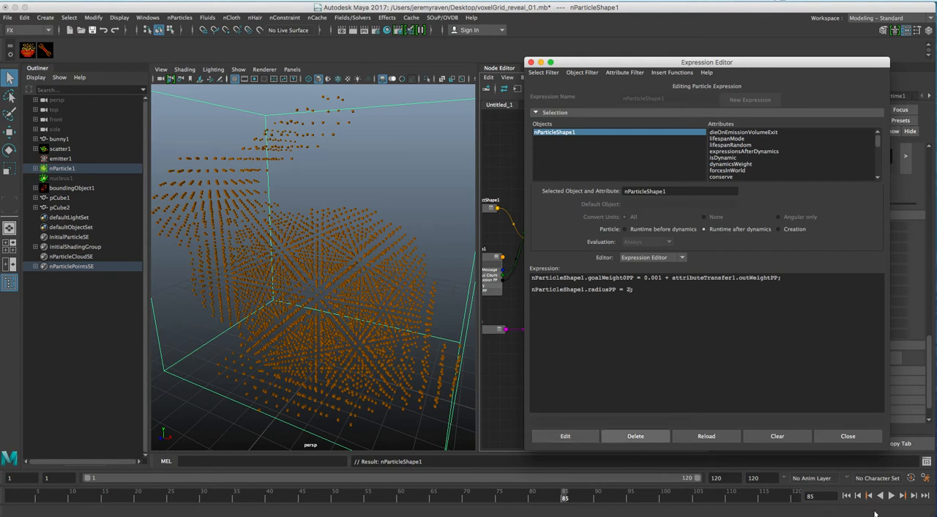
pyautogui.click(914, 496)
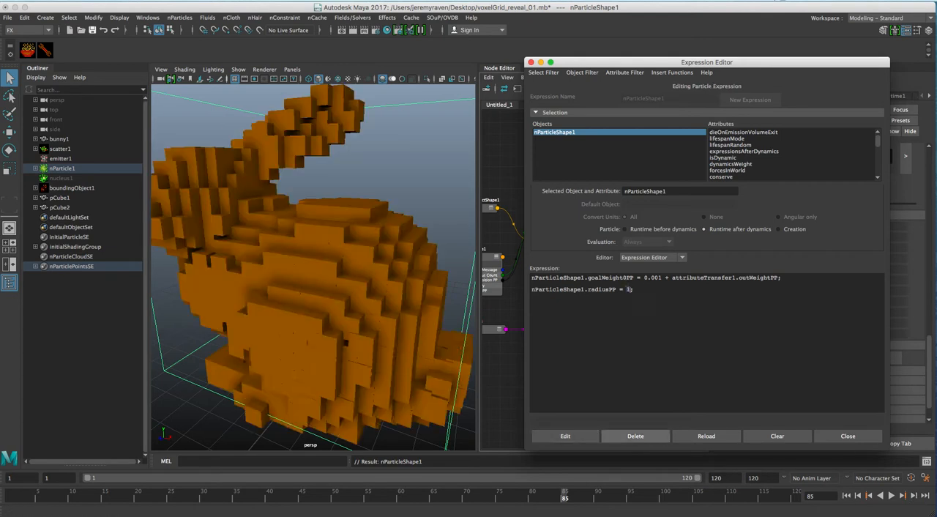
# Step: Apply a radiusPP value of 1.5 in the runtime-after-dynamics expression and step forward to frame 87
pyautogui.click(563, 438)
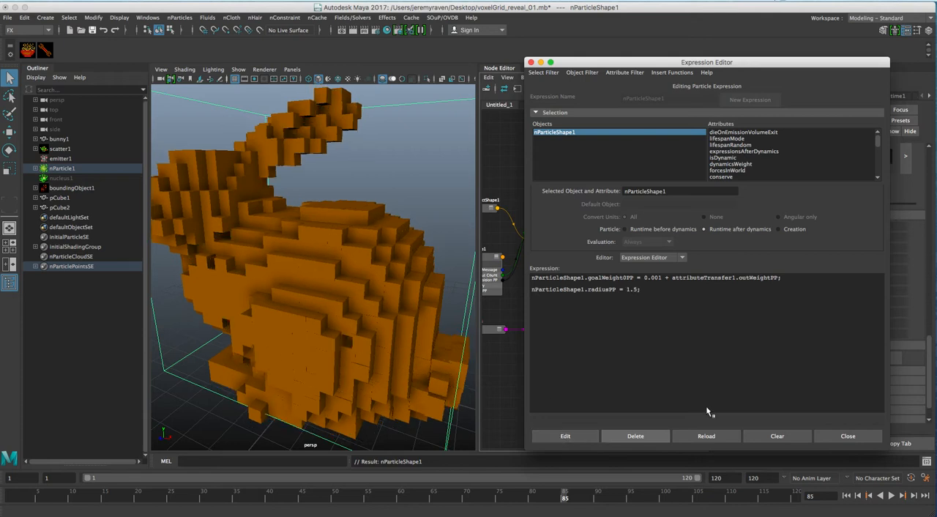
pyautogui.click(914, 496)
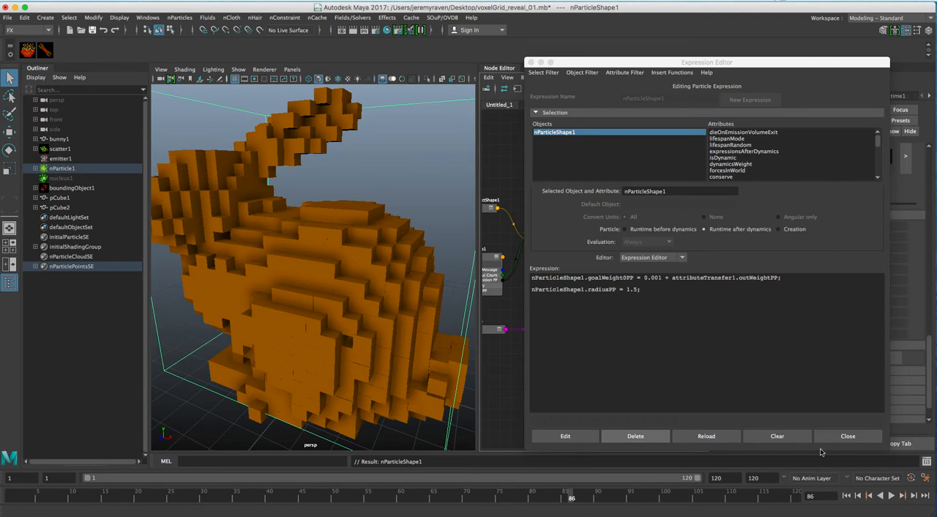
pyautogui.click(915, 497)
pyautogui.click(916, 496)
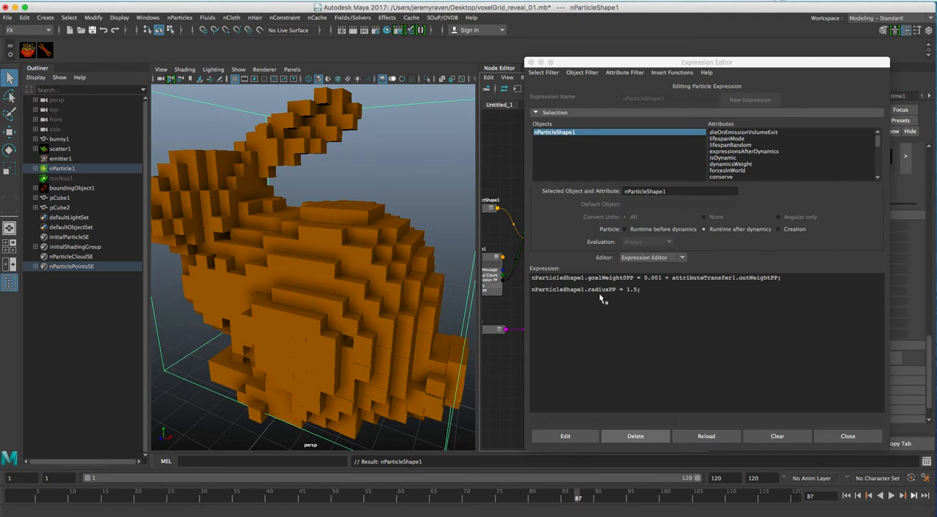
# Step: Set radiusPP to 1.2 in nParticleShape1's runtime-after-dynamics expression and step forward to frame 89
pyautogui.click(616, 308)
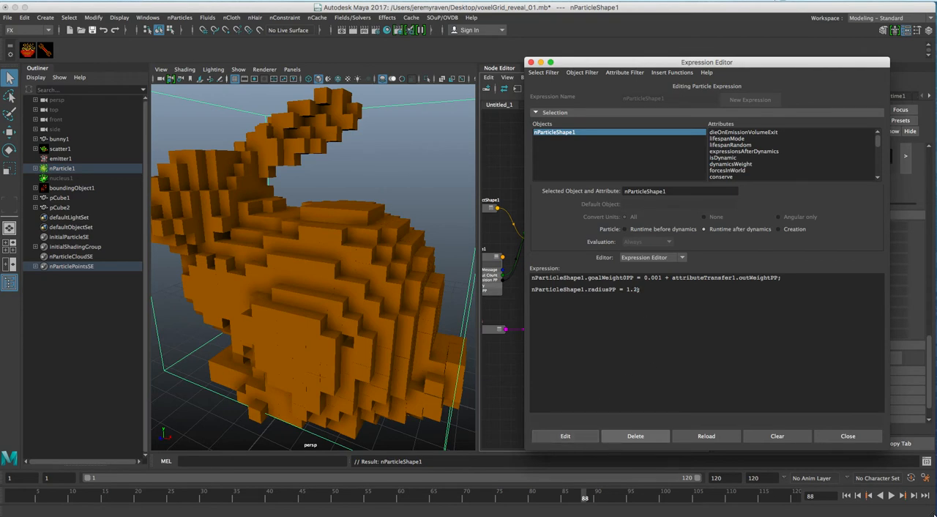
pyautogui.click(914, 496)
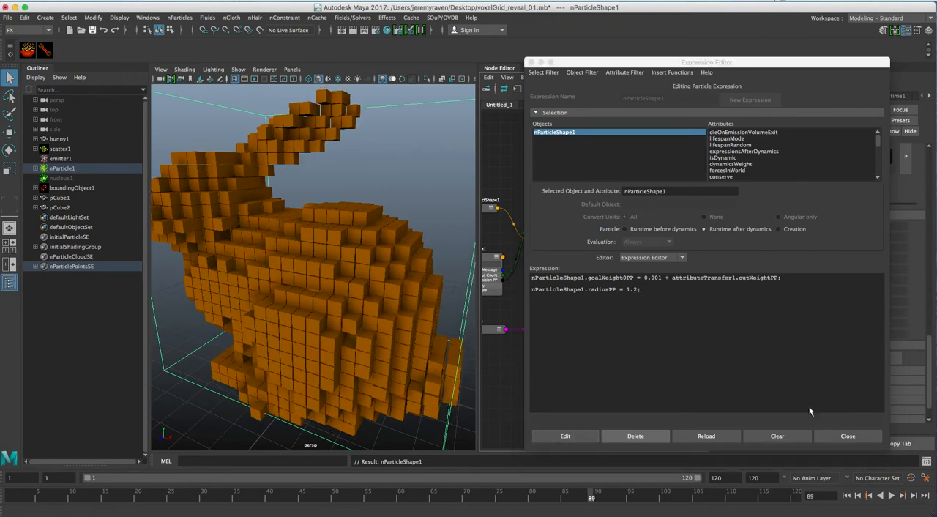
# Step: Move the radiusPP = 1.2 line from runtime after dynamics into the creation expression, replacing its radiusPP line, and close the Expression Editor
pyautogui.click(625, 289)
pyautogui.tripleClick(625, 288)
pyautogui.press('super+c')
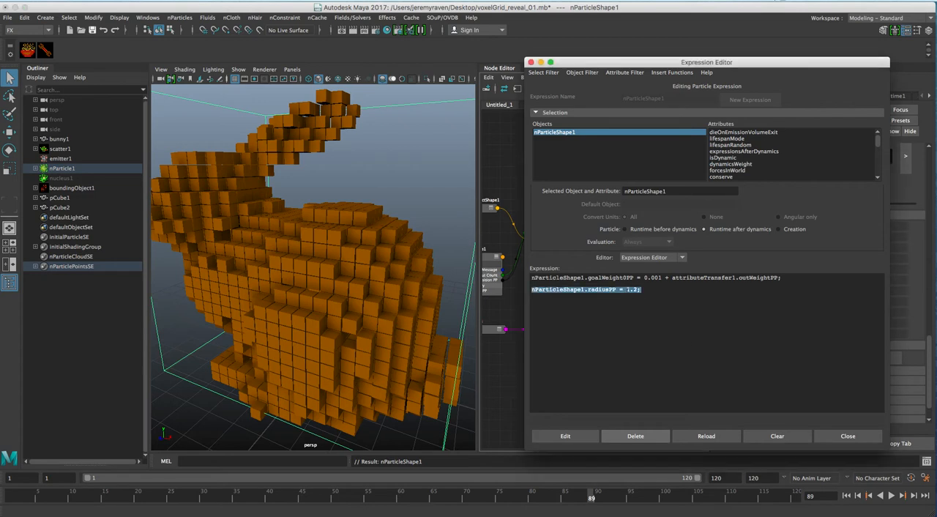
pyautogui.press('BackSpace')
pyautogui.click(575, 437)
pyautogui.click(776, 230)
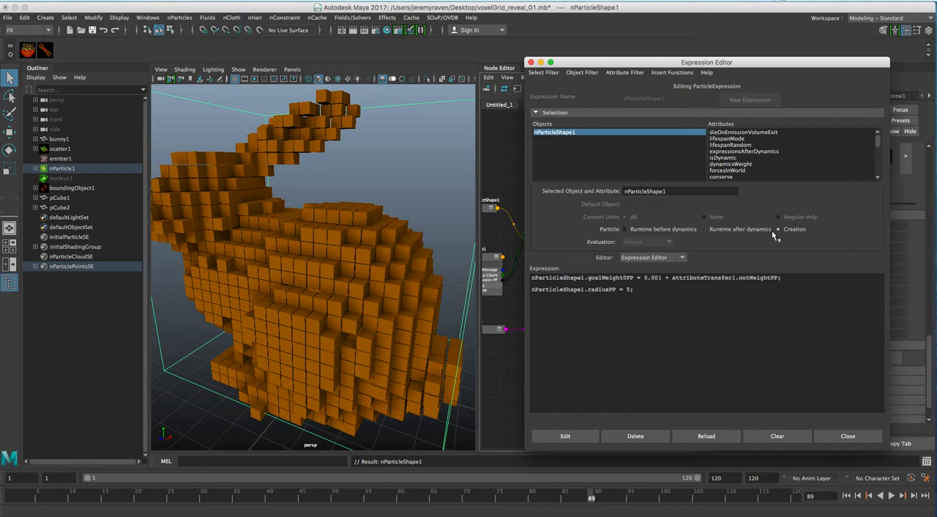
pyautogui.tripleClick(597, 289)
pyautogui.press('super+v')
pyautogui.click(568, 438)
pyautogui.click(850, 438)
# Step: Create a SOuP attributeTransfer node fed by pCubeShape1 and place it just past that shape in the node graph
pyautogui.keyDown('alt'); pyautogui.moveTo(368, 279); pyautogui.dragTo(339, 253, button='right'); pyautogui.keyUp('alt')
pyautogui.click(372, 130)
pyautogui.keyDown('alt'); pyautogui.moveTo(335, 245); pyautogui.dragTo(365, 262); pyautogui.keyUp('alt')
pyautogui.keyDown('alt'); pyautogui.moveTo(631, 248); pyautogui.dragTo(541, 251, button='middle'); pyautogui.keyUp('alt')
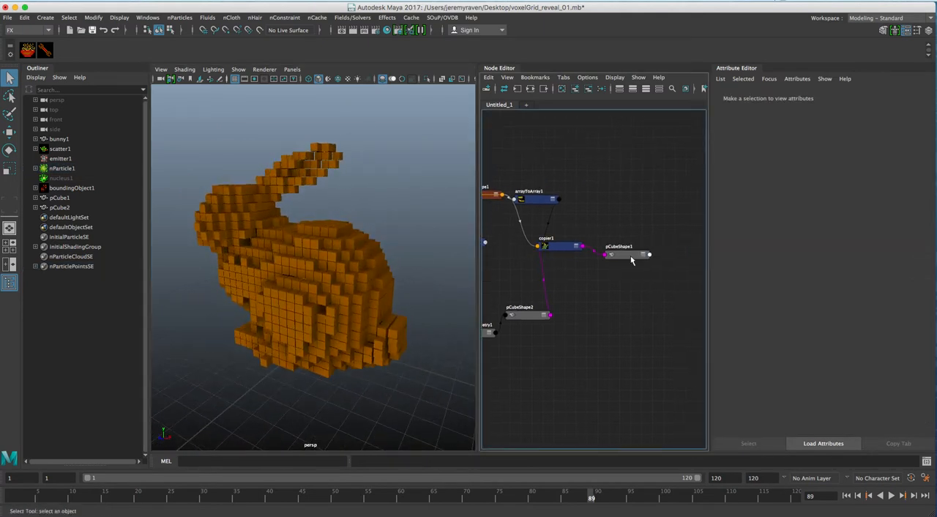
pyautogui.click(633, 252)
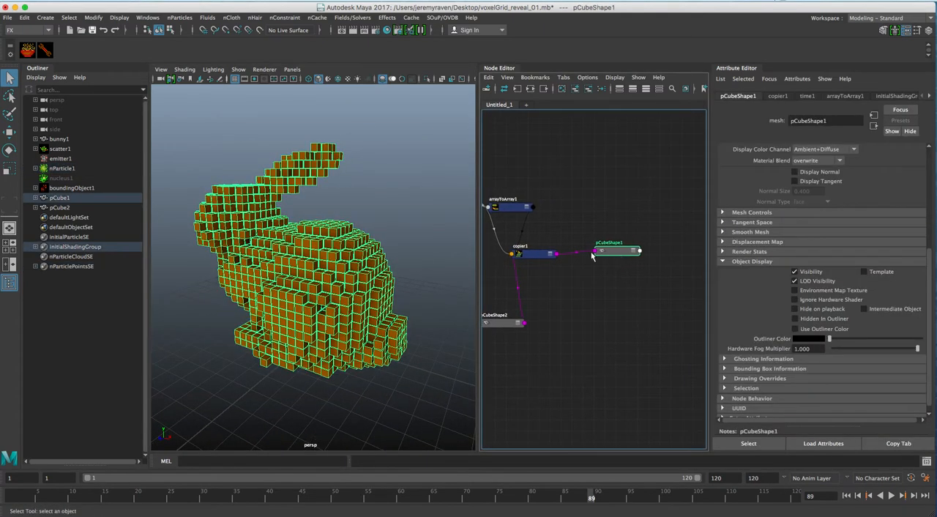
pyautogui.keyDown('alt'); pyautogui.moveTo(602, 246); pyautogui.dragTo(602, 254, button='right'); pyautogui.keyUp('alt')
pyautogui.keyDown('alt'); pyautogui.moveTo(603, 254); pyautogui.dragTo(590, 268, button='middle'); pyautogui.keyUp('alt')
pyautogui.moveTo(592, 263); pyautogui.dragTo(582, 268)
pyautogui.click(597, 237)
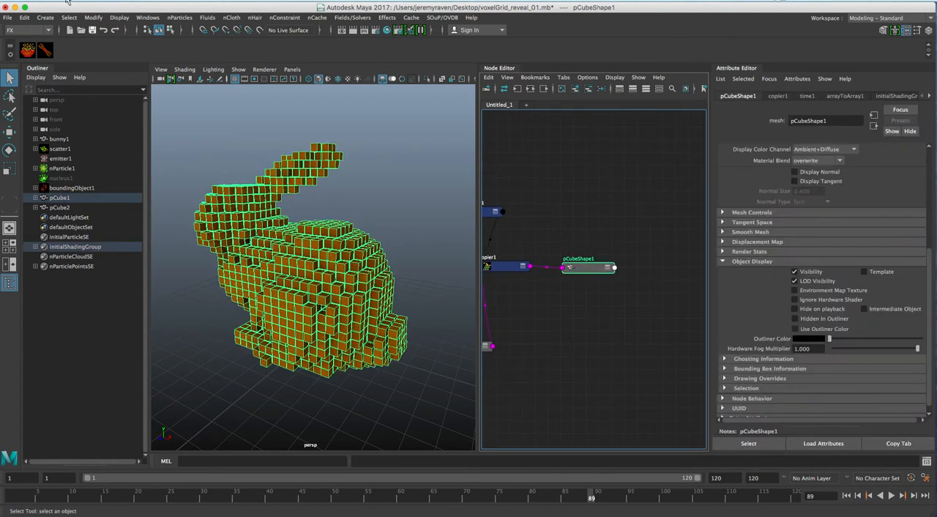
pyautogui.click(27, 50)
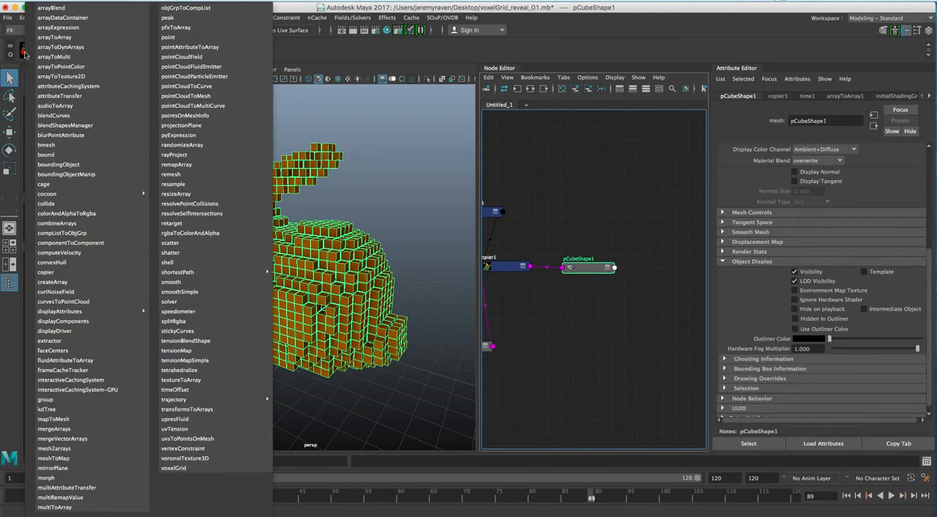
pyautogui.click(82, 93)
pyautogui.keyDown('alt'); pyautogui.moveTo(613, 269); pyautogui.dragTo(511, 242, button='middle'); pyautogui.keyUp('alt')
pyautogui.keyDown('alt'); pyautogui.moveTo(675, 251); pyautogui.dragTo(573, 257, button='middle'); pyautogui.keyUp('alt')
pyautogui.moveTo(613, 289)
pyautogui.mouseDown()
pyautogui.moveTo(615, 273)
pyautogui.moveTo(606, 277)
pyautogui.mouseUp()
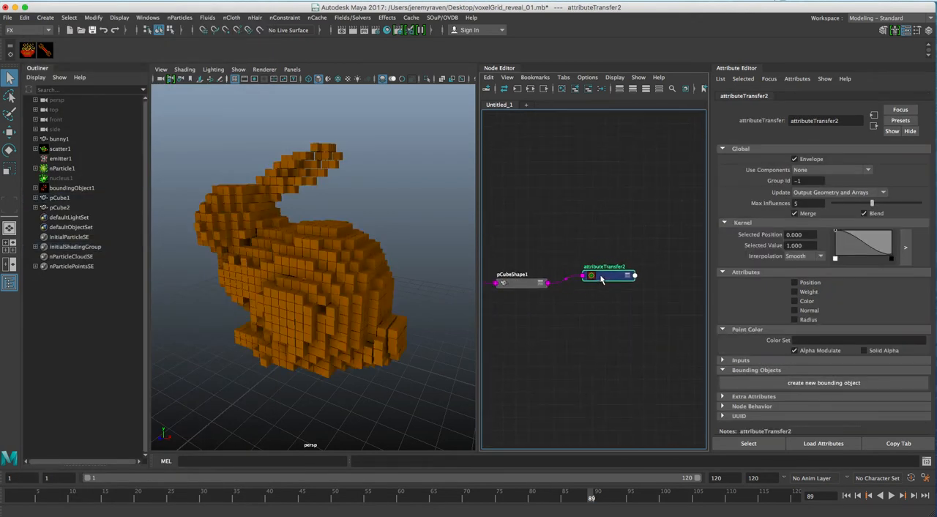
pyautogui.keyDown('alt'); pyautogui.moveTo(595, 271); pyautogui.dragTo(617, 267, button='middle'); pyautogui.keyUp('alt')
pyautogui.moveTo(636, 278); pyautogui.dragTo(636, 273)
# Step: Enable Color transfer on attributeTransfer2 and create a new bounding object for it
pyautogui.click(795, 301)
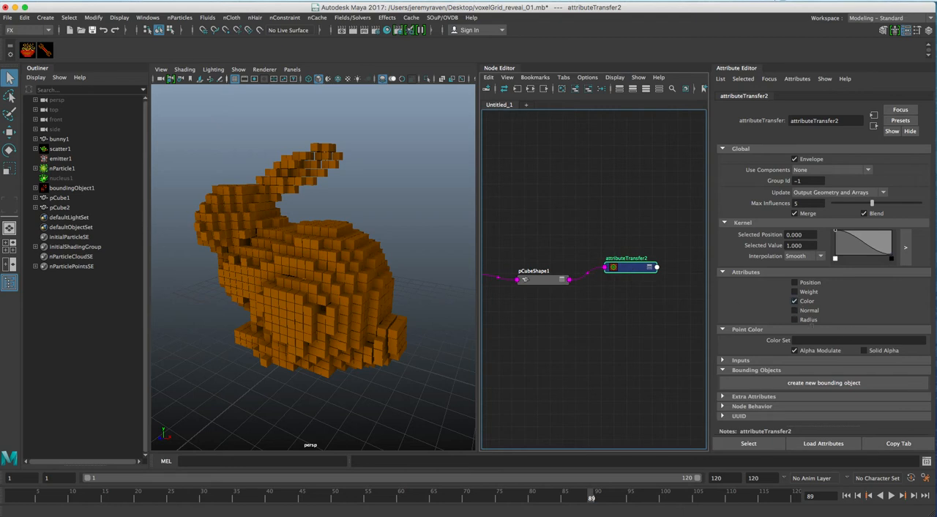
pyautogui.click(820, 382)
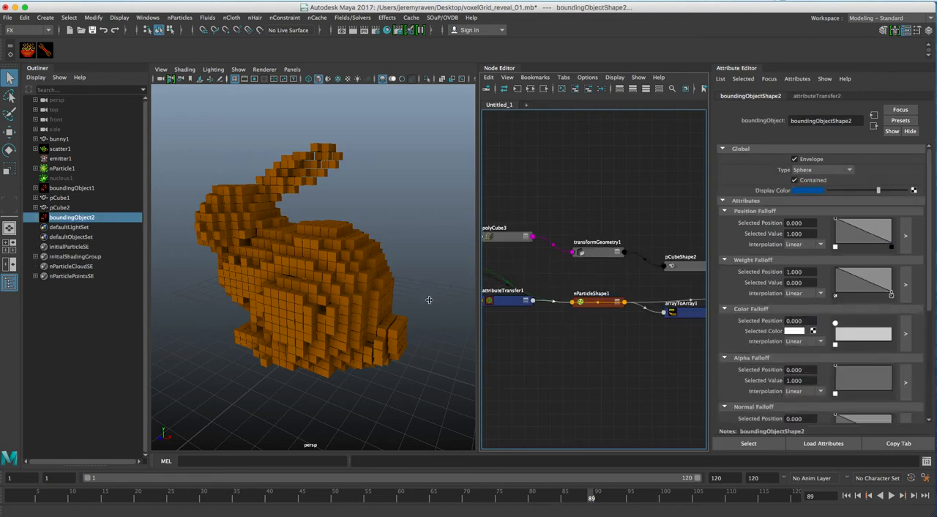
pyautogui.keyDown('alt'); pyautogui.moveTo(628, 286); pyautogui.dragTo(438, 197, button='middle'); pyautogui.keyUp('alt')
pyautogui.click(567, 252)
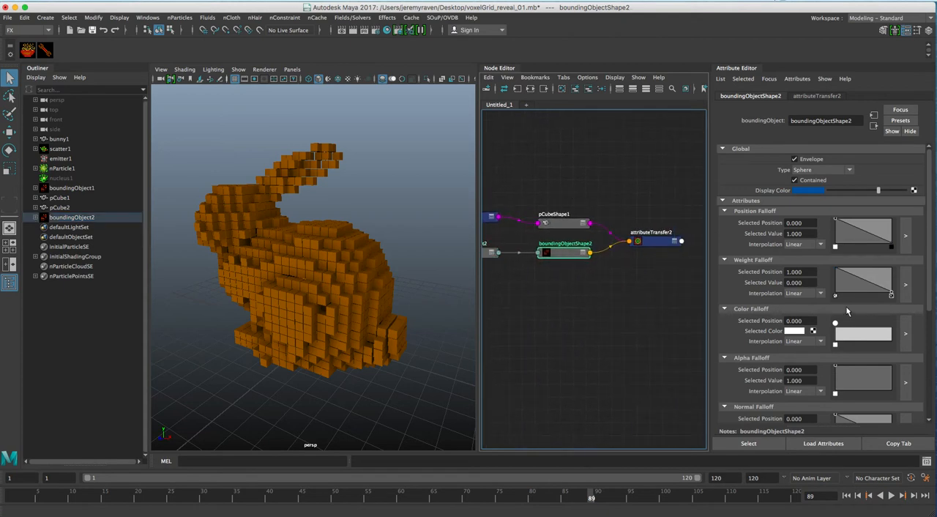
# Step: Set boundingObjectShape2's color falloff to run from yellow at position 0 to magenta at position 1
pyautogui.click(795, 331)
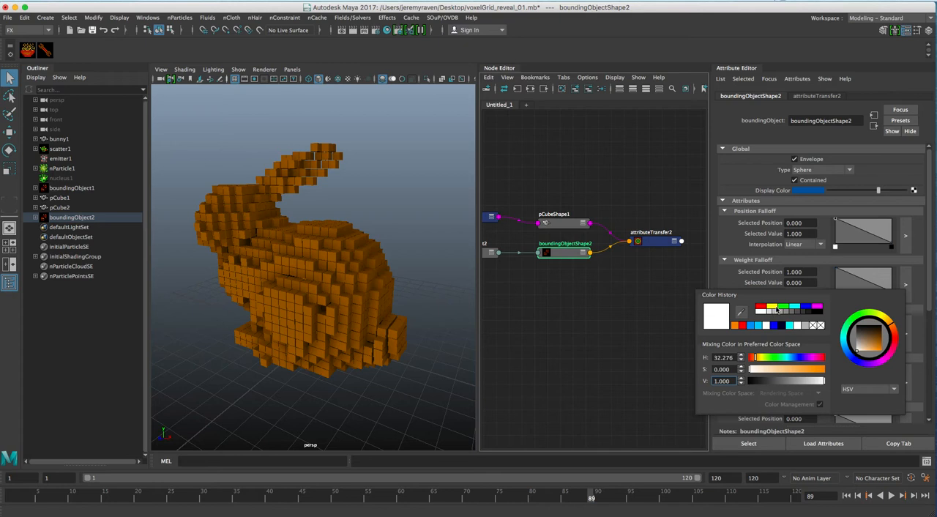
pyautogui.click(772, 307)
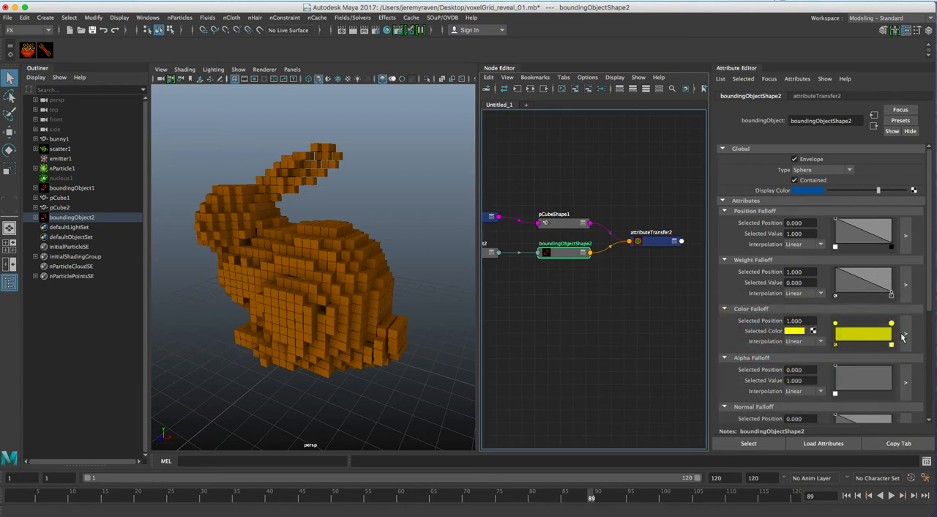
pyautogui.click(795, 331)
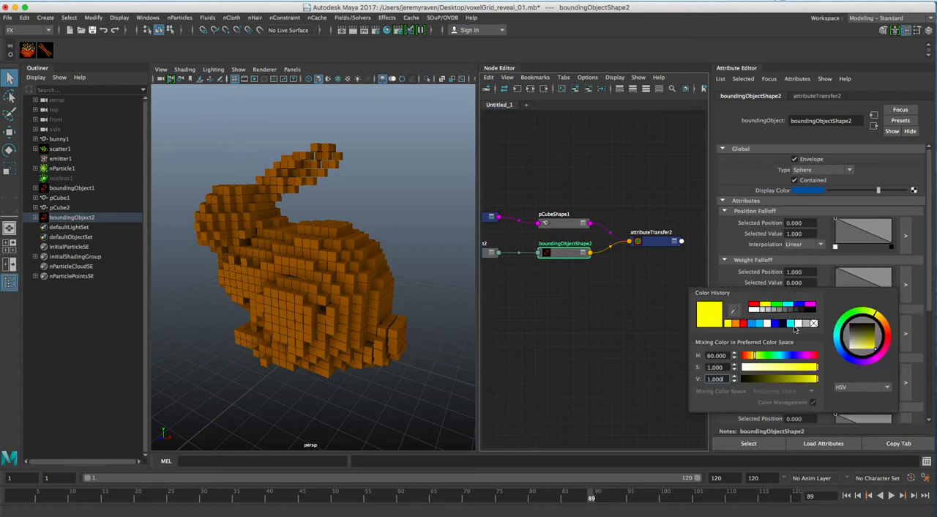
pyautogui.click(808, 306)
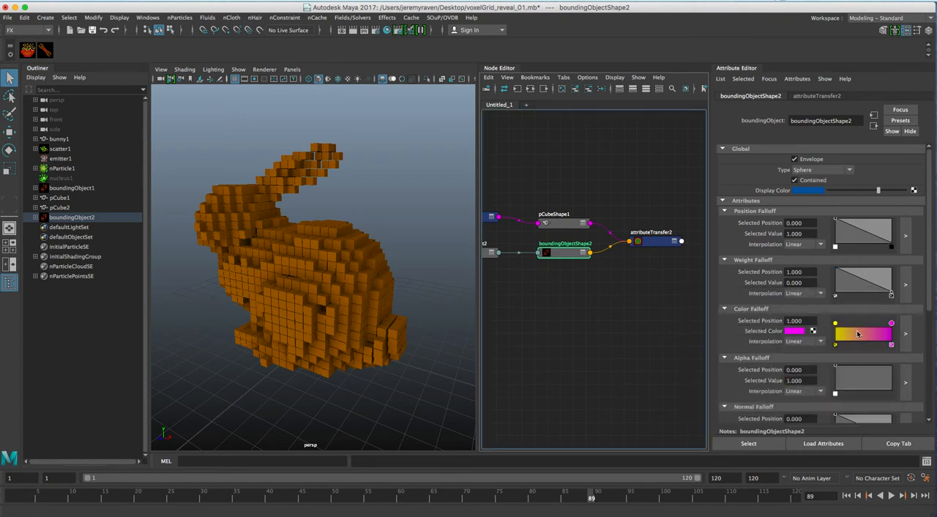
pyautogui.click(865, 338)
pyautogui.click(866, 345)
# Step: Change the type of boundingObjectShape2 to Cube
pyautogui.keyDown('alt'); pyautogui.moveTo(338, 274); pyautogui.dragTo(440, 265); pyautogui.keyUp('alt')
pyautogui.click(809, 170)
pyautogui.click(809, 191)
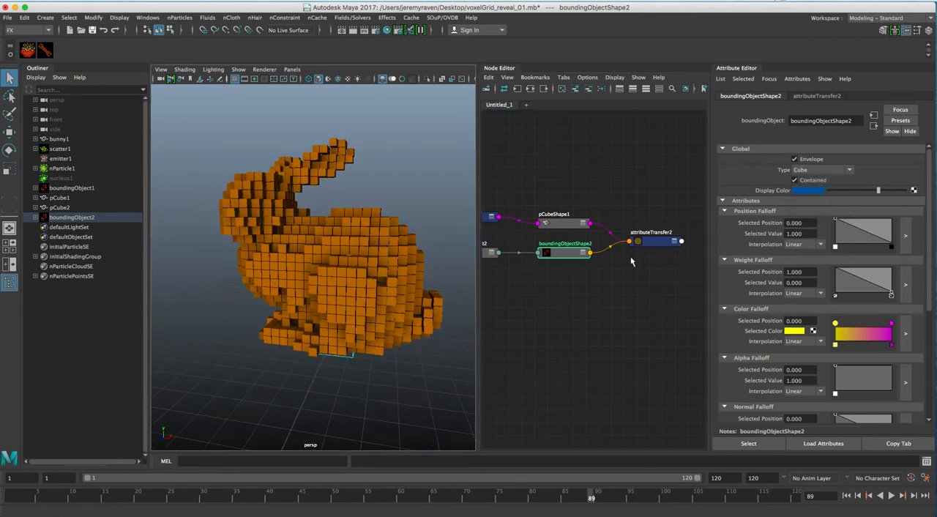
# Step: Scale the cube bounding object up and raise it so that it encloses the whole voxel bunny
pyautogui.press('r')
pyautogui.moveTo(336, 330); pyautogui.dragTo(366, 330)
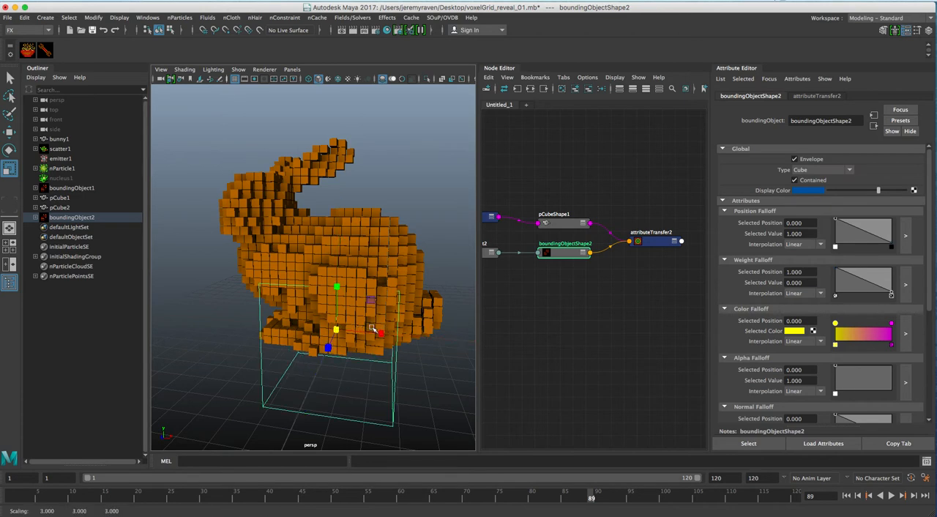
pyautogui.press('w')
pyautogui.moveTo(337, 286); pyautogui.dragTo(336, 198)
pyautogui.press('r')
pyautogui.moveTo(339, 248); pyautogui.dragTo(259, 263)
pyautogui.press('q')
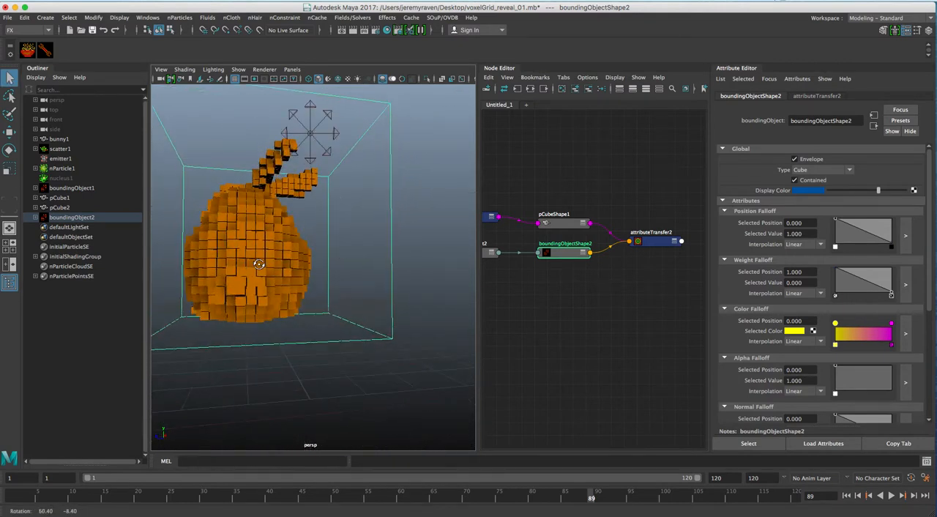
pyautogui.press('w')
pyautogui.moveTo(265, 206); pyautogui.dragTo(267, 193)
pyautogui.keyDown('alt'); pyautogui.moveTo(266, 193); pyautogui.dragTo(339, 230); pyautogui.keyUp('alt')
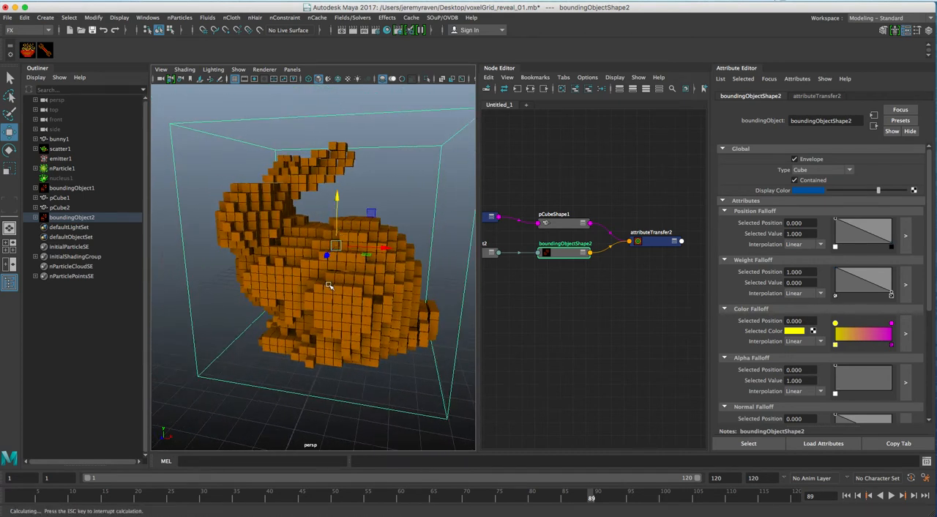
# Step: Turn off Step Snap for the Scale Tool and fine-tune the bounding cube around the bunny
pyautogui.press('r')
pyautogui.click(919, 31)
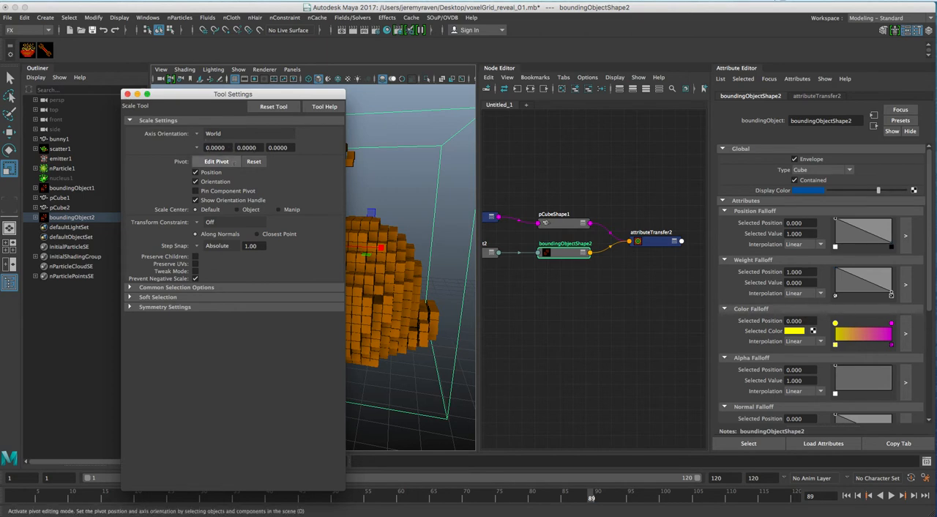
pyautogui.click(198, 246)
pyautogui.click(220, 250)
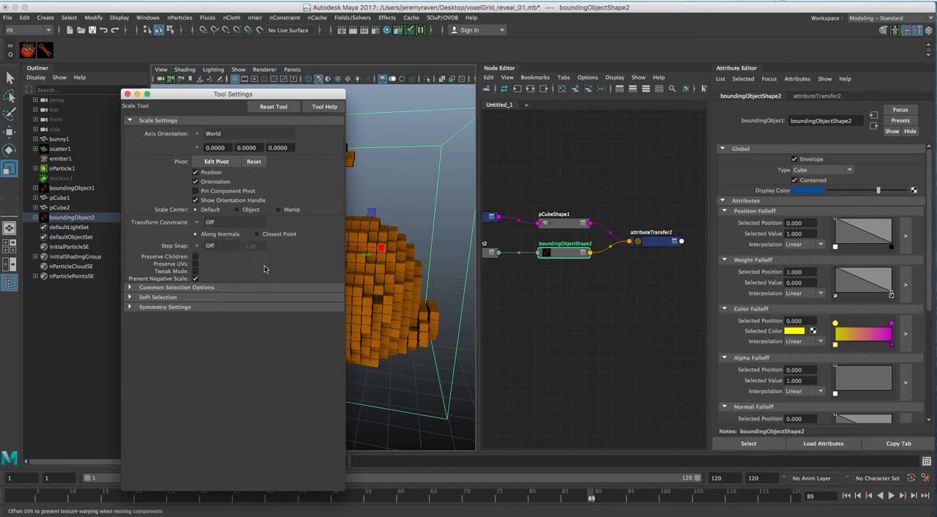
pyautogui.click(127, 94)
pyautogui.moveTo(339, 246); pyautogui.dragTo(454, 271)
pyautogui.press('q')
# Step: Duplicate the pCube1 voxel mesh and place the copy's shape node beside attributeTransfer2 in the node graph
pyautogui.keyDown('alt'); pyautogui.moveTo(613, 218); pyautogui.dragTo(583, 217, button='right'); pyautogui.keyUp('alt')
pyautogui.keyDown('alt'); pyautogui.moveTo(584, 218); pyautogui.dragTo(583, 204, button='middle'); pyautogui.keyUp('alt')
pyautogui.moveTo(581, 217); pyautogui.dragTo(585, 210)
pyautogui.keyDown('alt'); pyautogui.moveTo(606, 212); pyautogui.dragTo(571, 223, button='middle'); pyautogui.keyUp('alt')
pyautogui.hotkey('ctrl', 'd')
pyautogui.moveTo(599, 337); pyautogui.dragTo(677, 235)
pyautogui.keyDown('alt'); pyautogui.moveTo(675, 248); pyautogui.dragTo(625, 249, button='middle'); pyautogui.keyUp('alt')
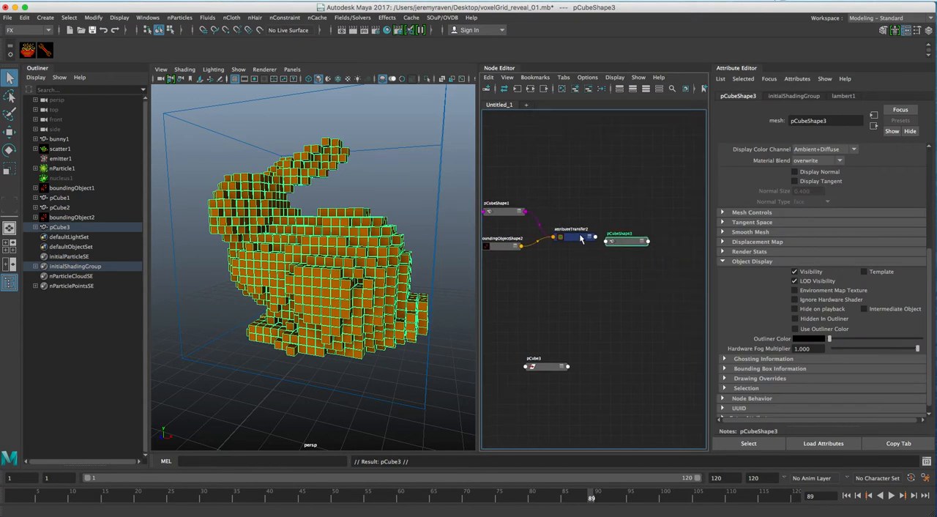
# Step: Hide the original pCube1 mesh and leave more space between attributeTransfer2 and the pCubeShape3 node
pyautogui.click(581, 236)
pyautogui.keyDown('shift'); pyautogui.click(622, 242); pyautogui.keyUp('shift')
pyautogui.click(627, 211)
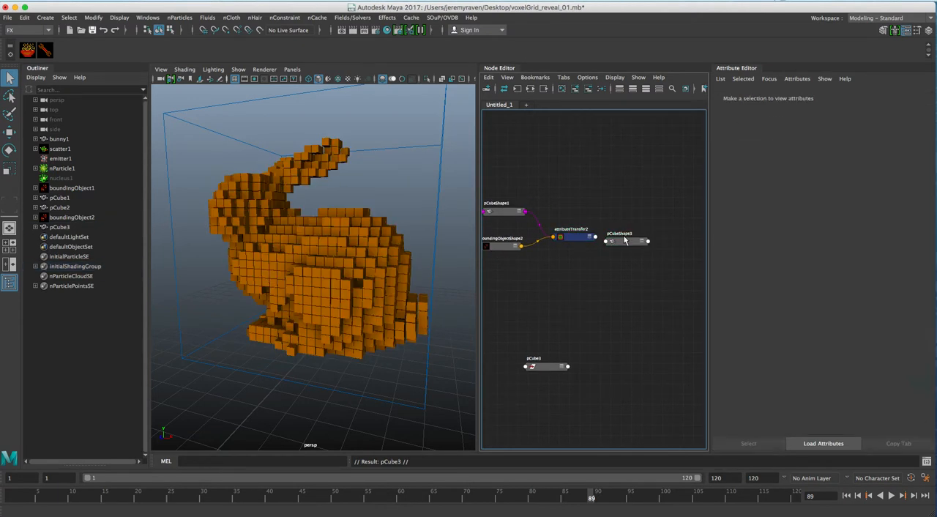
pyautogui.moveTo(624, 236); pyautogui.dragTo(645, 233)
pyautogui.click(509, 212)
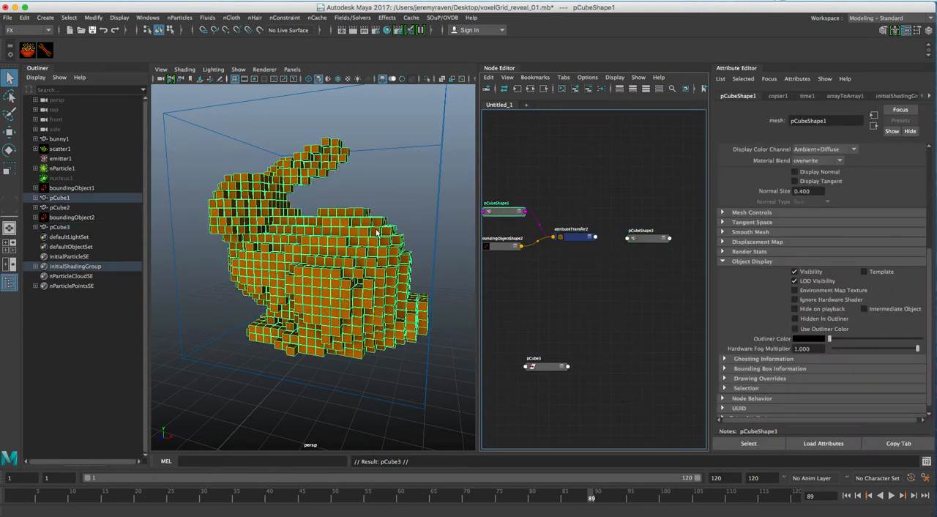
pyautogui.press('h')
pyautogui.moveTo(559, 227)
pyautogui.keyDown('alt'); pyautogui.mouseDown(button='middle')
pyautogui.moveTo(584, 237)
pyautogui.moveTo(550, 238)
pyautogui.mouseUp(button='middle'); pyautogui.keyUp('alt')
pyautogui.moveTo(642, 249); pyautogui.dragTo(660, 244)
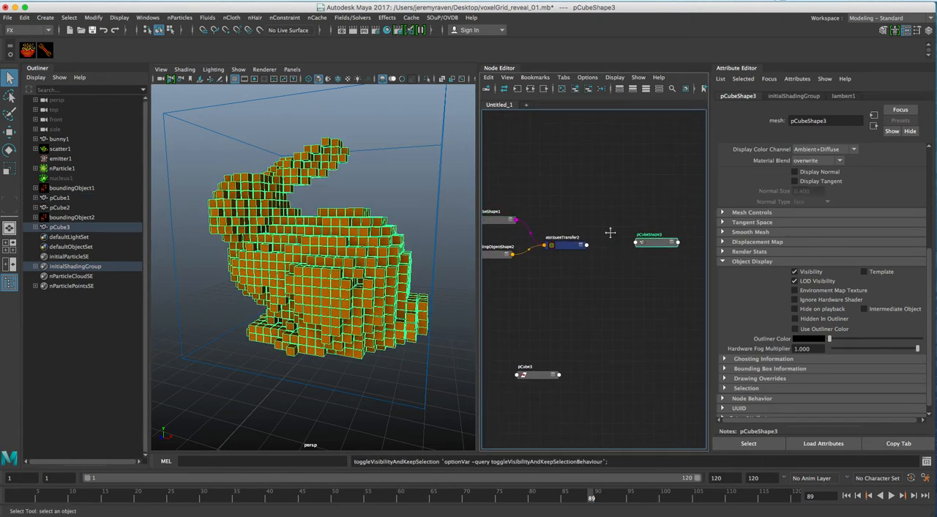
pyautogui.keyDown('alt'); pyautogui.moveTo(611, 238); pyautogui.dragTo(601, 242, button='middle'); pyautogui.keyUp('alt')
# Step: Try a pointAttributeToArray node fed by attributeTransfer2, and delete it
pyautogui.click(554, 249)
pyautogui.click(30, 51)
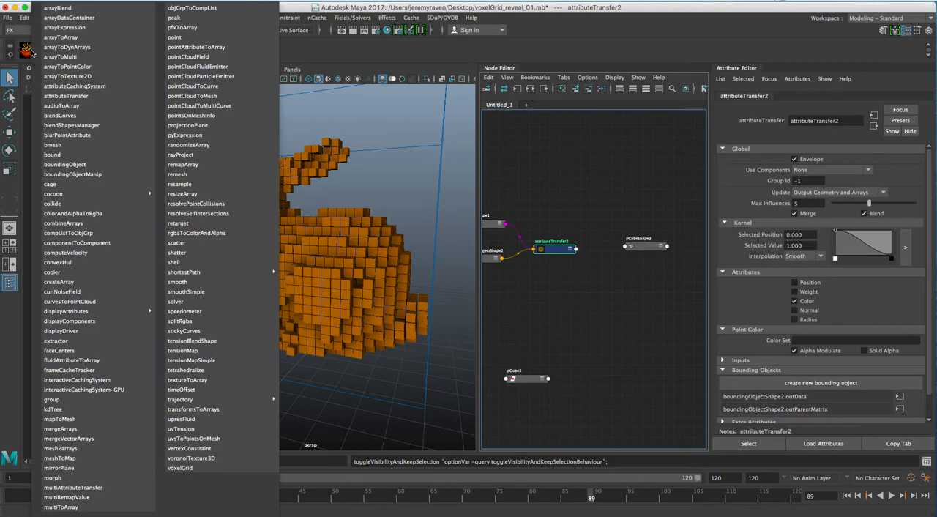
pyautogui.click(197, 47)
pyautogui.keyDown('alt'); pyautogui.moveTo(651, 247); pyautogui.dragTo(540, 204, button='middle'); pyautogui.keyUp('alt')
pyautogui.keyDown('alt'); pyautogui.moveTo(630, 218); pyautogui.dragTo(505, 197, button='middle'); pyautogui.keyUp('alt')
pyautogui.keyDown('alt'); pyautogui.moveTo(655, 226); pyautogui.dragTo(583, 224, button='middle'); pyautogui.keyUp('alt')
pyautogui.moveTo(577, 230); pyautogui.dragTo(654, 290)
pyautogui.press('Delete')
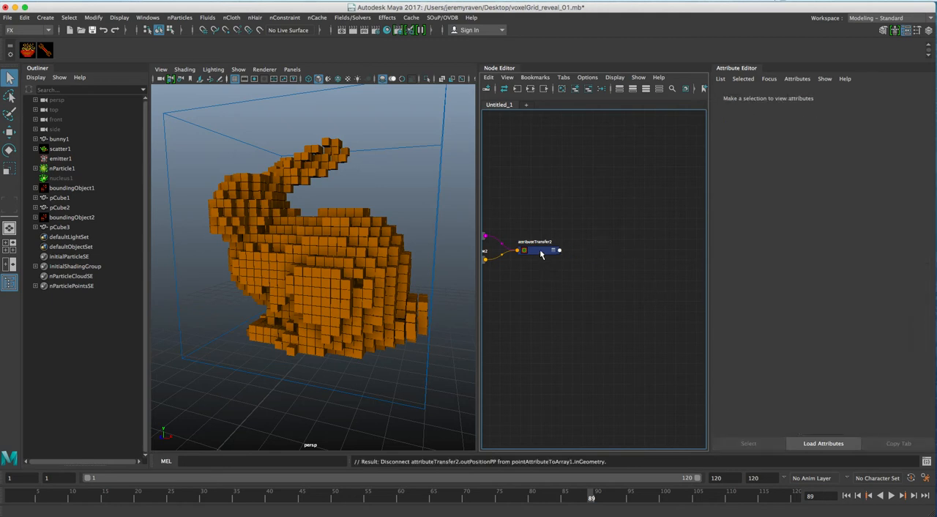
# Step: Create a SOuP arrayToPointColor node fed by attributeTransfer2
pyautogui.click(541, 254)
pyautogui.click(28, 49)
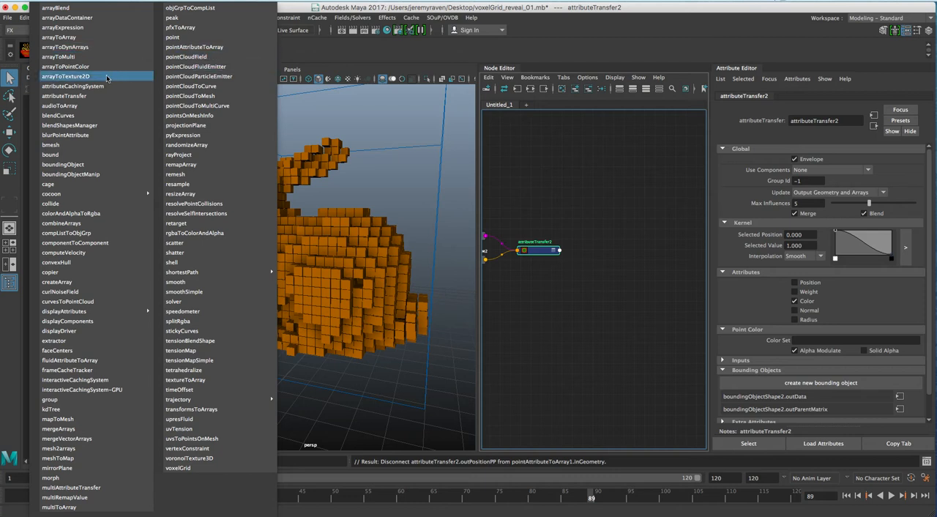
pyautogui.click(66, 67)
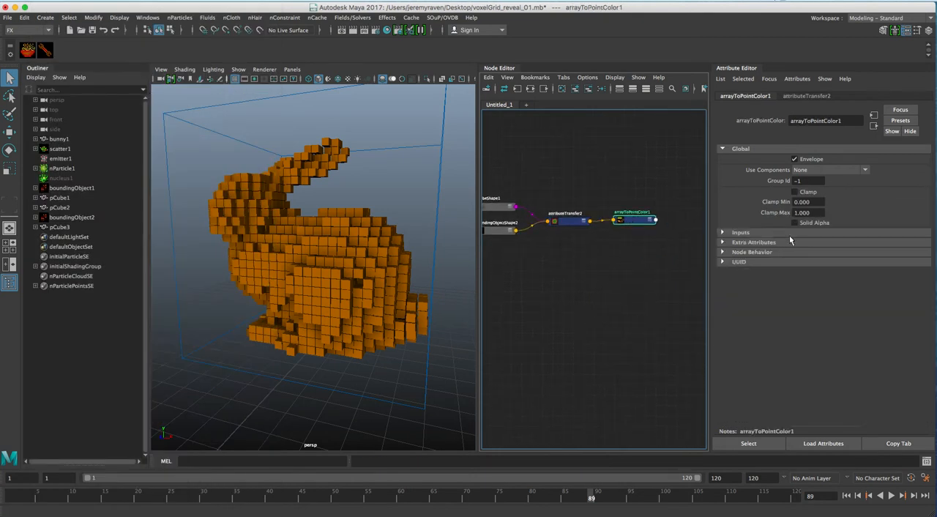
pyautogui.click(568, 222)
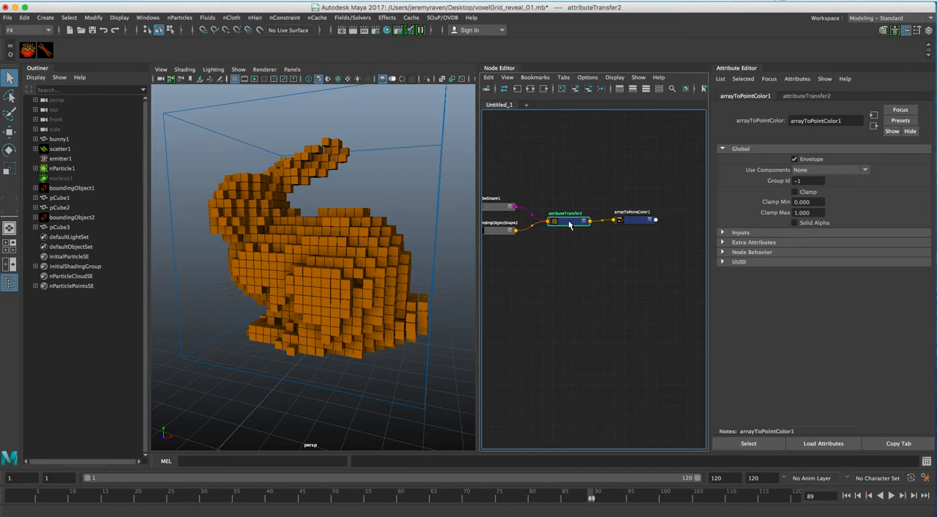
pyautogui.click(632, 227)
pyautogui.keyDown('alt'); pyautogui.moveTo(636, 222); pyautogui.dragTo(585, 222, button='right'); pyautogui.keyUp('alt')
pyautogui.moveTo(635, 226)
pyautogui.keyDown('alt'); pyautogui.mouseDown(button='middle')
pyautogui.moveTo(550, 213)
pyautogui.moveTo(626, 215)
pyautogui.mouseUp(button='middle'); pyautogui.keyUp('alt')
# Step: Bring the duplicated bunny's pCubeShape3 node into the node graph and place it beside arrayToPointColor1
pyautogui.click(349, 249)
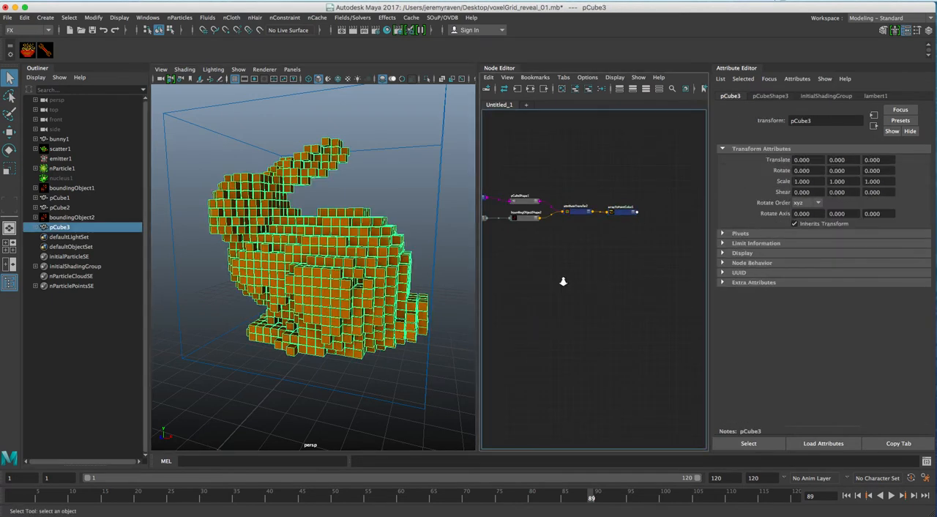
pyautogui.scroll(6, 586, 272)
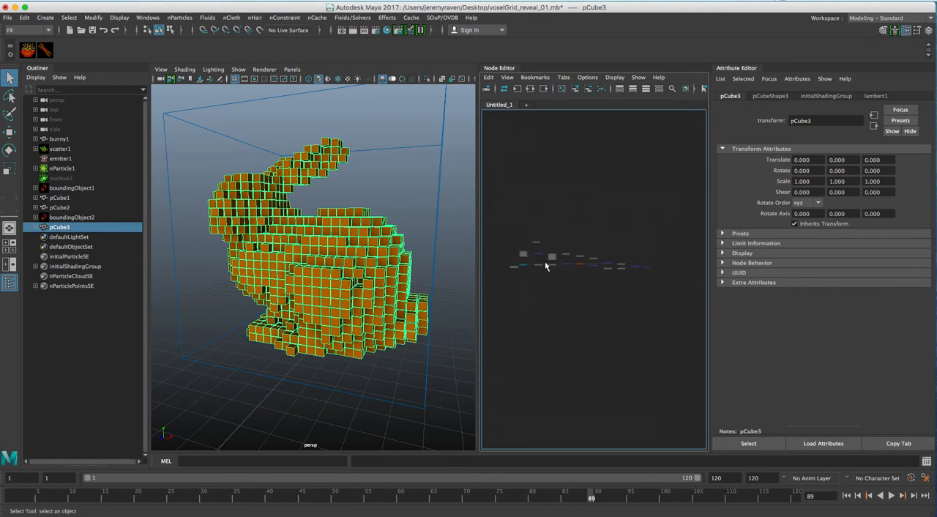
pyautogui.scroll(2, 600, 268)
pyautogui.keyDown('alt'); pyautogui.moveTo(677, 208); pyautogui.dragTo(608, 226, button='middle'); pyautogui.keyUp('alt')
pyautogui.moveTo(590, 211); pyautogui.dragTo(662, 221)
pyautogui.keyDown('alt'); pyautogui.moveTo(629, 214); pyautogui.dragTo(499, 204, button='middle'); pyautogui.keyUp('alt')
pyautogui.moveTo(534, 206); pyautogui.dragTo(678, 232)
pyautogui.keyDown('alt'); pyautogui.moveTo(595, 222); pyautogui.dragTo(440, 211, button='middle'); pyautogui.keyUp('alt')
pyautogui.moveTo(521, 219); pyautogui.dragTo(694, 255)
pyautogui.scroll(8, 694, 256)
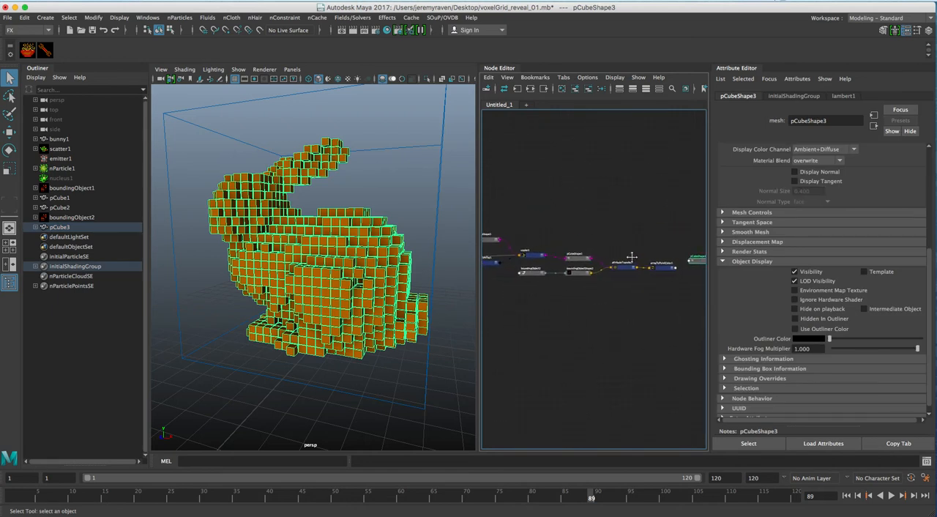
pyautogui.keyDown('alt'); pyautogui.moveTo(603, 274); pyautogui.dragTo(632, 265, button='middle'); pyautogui.keyUp('alt')
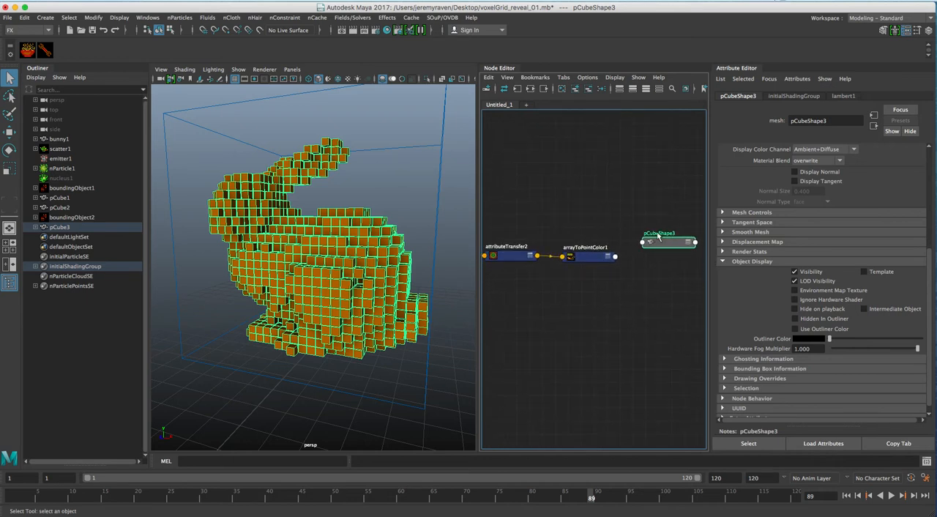
# Step: Connect the arrayToPointColor1 node's output to the pCubeShape3 mesh node
pyautogui.click(655, 206)
pyautogui.moveTo(660, 243); pyautogui.dragTo(654, 255)
pyautogui.click(597, 258)
pyautogui.keyDown('shift'); pyautogui.click(658, 254); pyautogui.keyUp('shift')
pyautogui.rightClick(606, 196)
pyautogui.moveTo(639, 203)
pyautogui.click(685, 203)
pyautogui.click(665, 215)
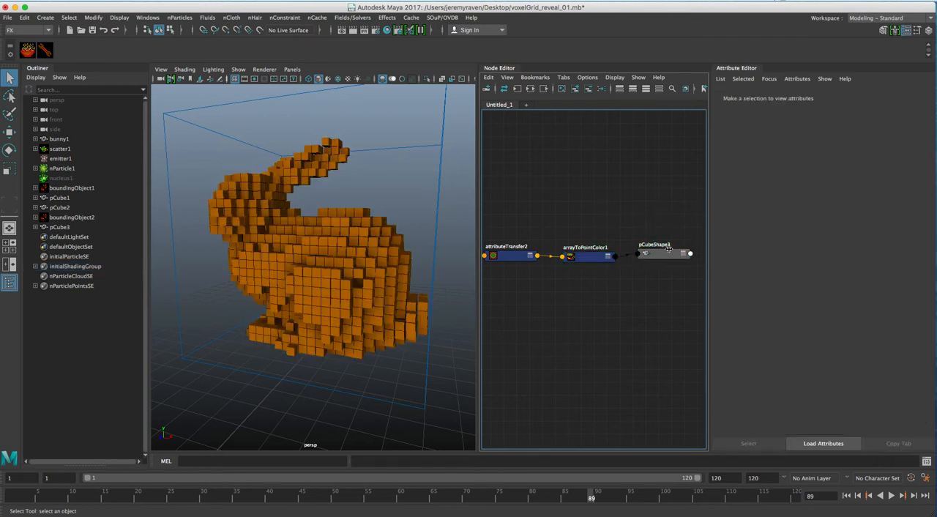
# Step: Turn on Display Colors for the pCubeShape3 mesh so the transferred colours show on the voxel bunny
pyautogui.moveTo(663, 254); pyautogui.dragTo(661, 257)
pyautogui.scroll(5, 790, 190)
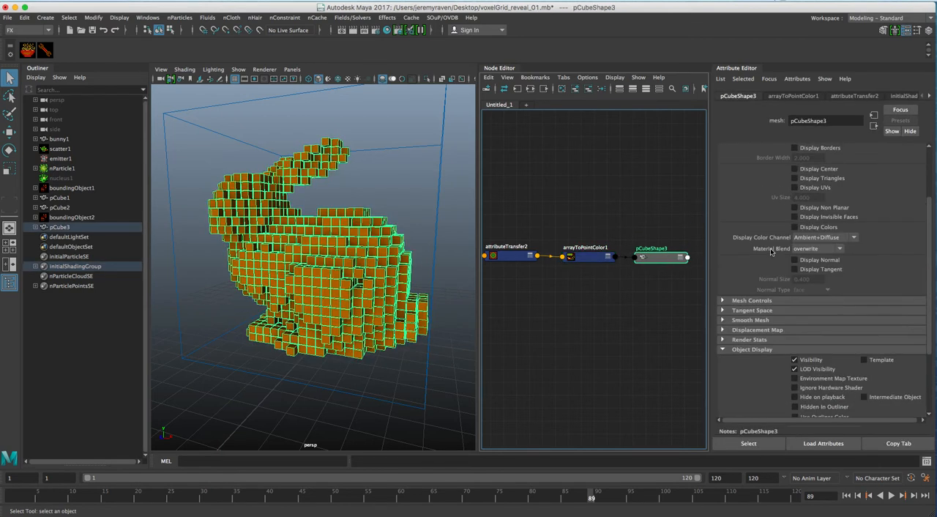
pyautogui.click(795, 286)
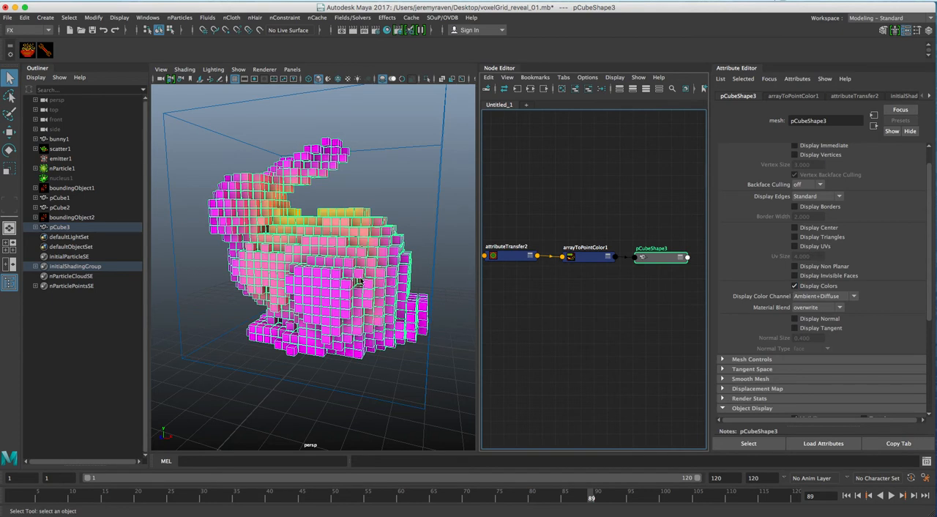
pyautogui.keyDown('alt'); pyautogui.moveTo(305, 270); pyautogui.dragTo(339, 267); pyautogui.keyUp('alt')
pyautogui.keyDown('alt'); pyautogui.moveTo(398, 225); pyautogui.dragTo(372, 236); pyautogui.keyUp('alt')
# Step: Select the boundingObject2 cube surrounding the voxel bunny
pyautogui.click(386, 175)
pyautogui.keyDown('alt'); pyautogui.moveTo(385, 176); pyautogui.dragTo(347, 224, button='right'); pyautogui.keyUp('alt')
pyautogui.keyDown('alt'); pyautogui.moveTo(347, 224); pyautogui.dragTo(350, 218); pyautogui.keyUp('alt')
pyautogui.moveTo(360, 141); pyautogui.dragTo(377, 180)
pyautogui.press('r')
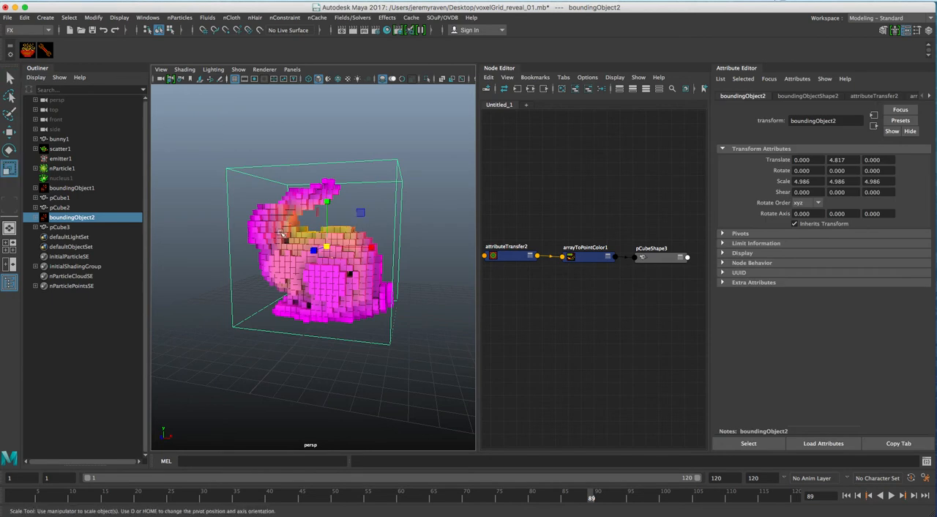
pyautogui.press('w')
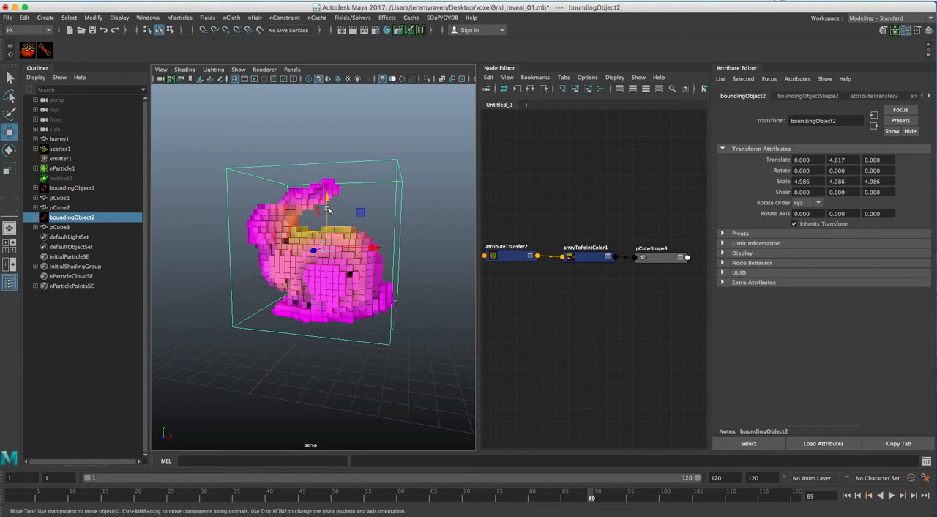
pyautogui.click(326, 221)
pyautogui.moveTo(325, 222); pyautogui.dragTo(375, 191)
pyautogui.press('q')
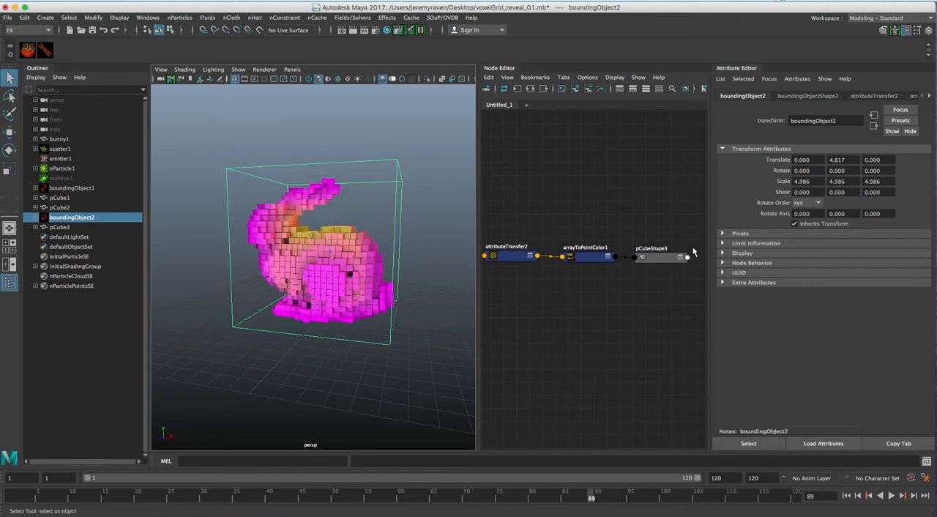
# Step: Shift the yellow marker of boundingObjectShape2's Color Falloff ramp to position 0.339
pyautogui.click(808, 96)
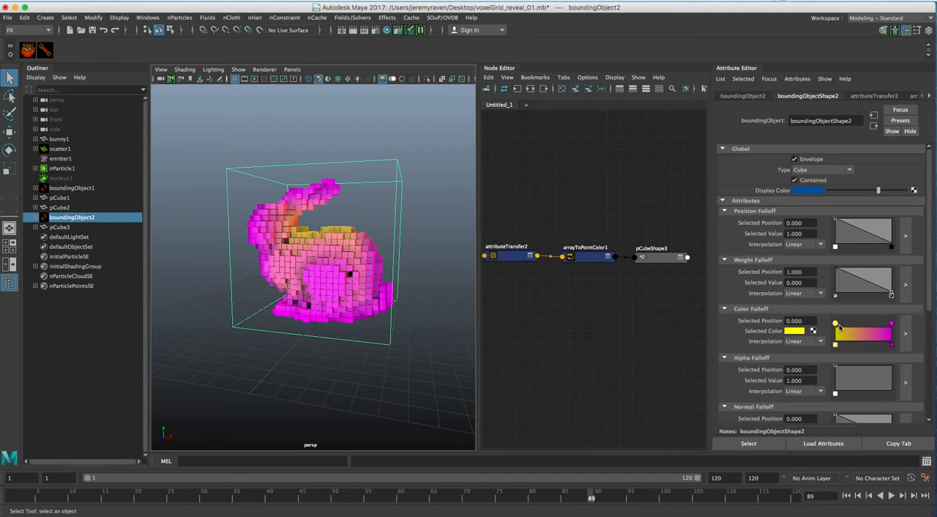
pyautogui.moveTo(835, 323); pyautogui.dragTo(853, 326)
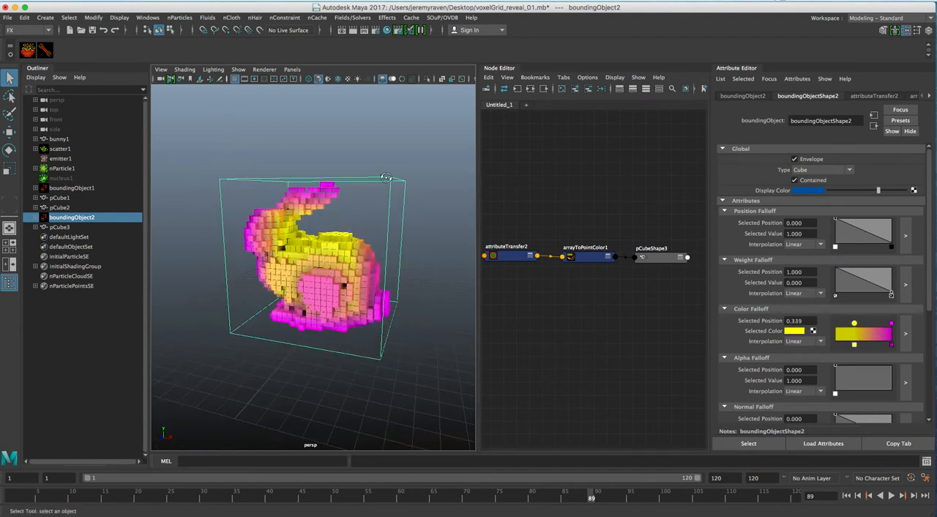
pyautogui.click(388, 146)
pyautogui.keyDown('alt'); pyautogui.moveTo(313, 281); pyautogui.dragTo(379, 151, button='right'); pyautogui.keyUp('alt')
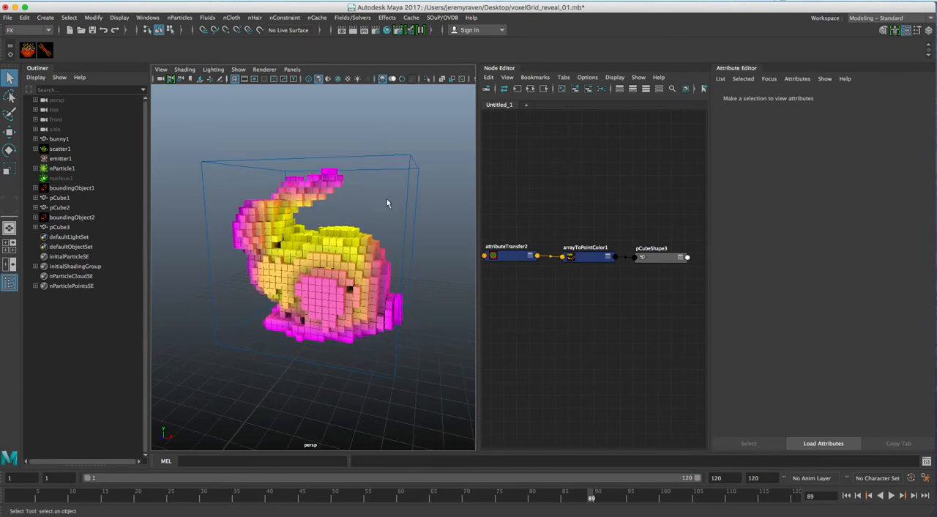
# Step: Hide boundingObject2 and frame the coloured voxel bunny closer in the perspective view
pyautogui.click(396, 171)
pyautogui.press('h')
pyautogui.keyDown('alt'); pyautogui.moveTo(346, 300); pyautogui.dragTo(364, 297); pyautogui.keyUp('alt')
pyautogui.keyDown('alt'); pyautogui.moveTo(364, 297); pyautogui.dragTo(412, 288, button='right'); pyautogui.keyUp('alt')
pyautogui.keyDown('alt'); pyautogui.moveTo(413, 289); pyautogui.dragTo(397, 293); pyautogui.keyUp('alt')
pyautogui.keyDown('alt'); pyautogui.moveTo(398, 293); pyautogui.dragTo(361, 290, button='right'); pyautogui.keyUp('alt')
pyautogui.keyDown('alt'); pyautogui.moveTo(362, 291); pyautogui.dragTo(371, 286); pyautogui.keyUp('alt')
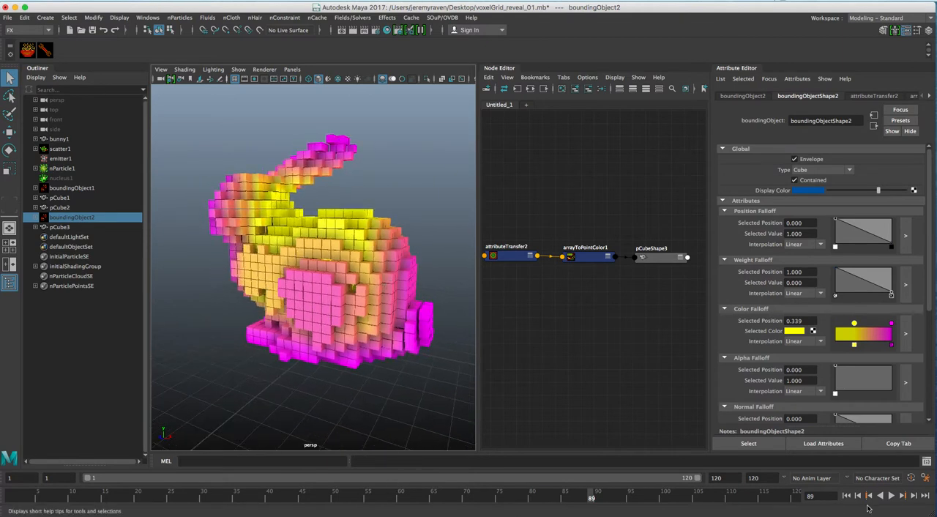
# Step: Return the animation to frame 1 and start a playblast of the voxel reveal
pyautogui.click(846, 496)
pyautogui.rightClick(628, 494)
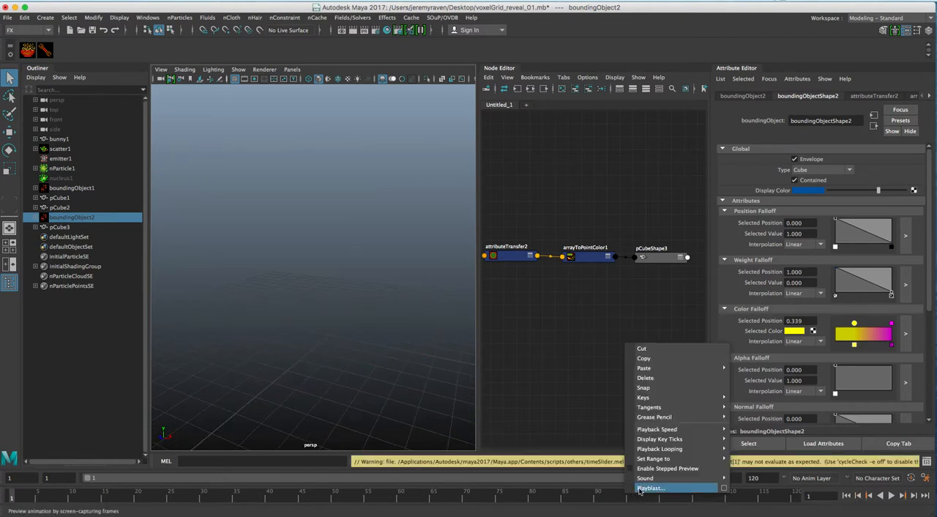
pyautogui.click(645, 488)
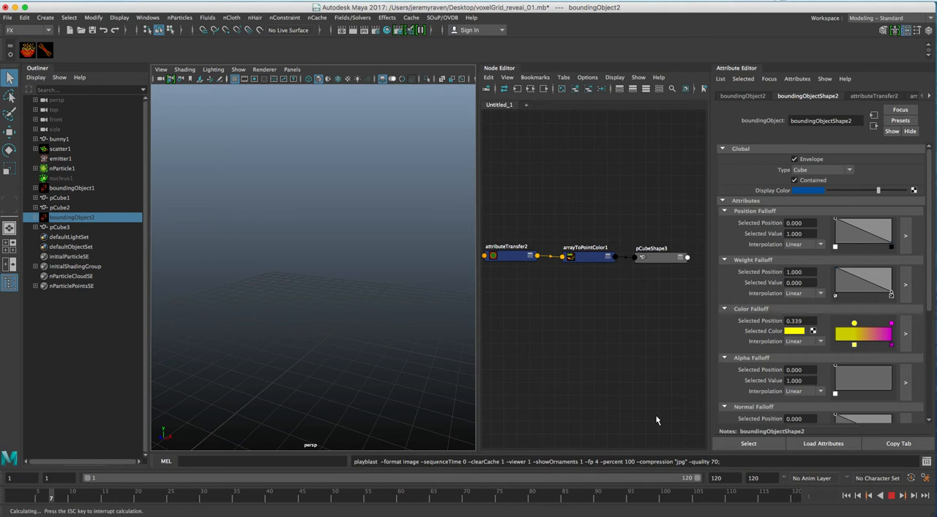
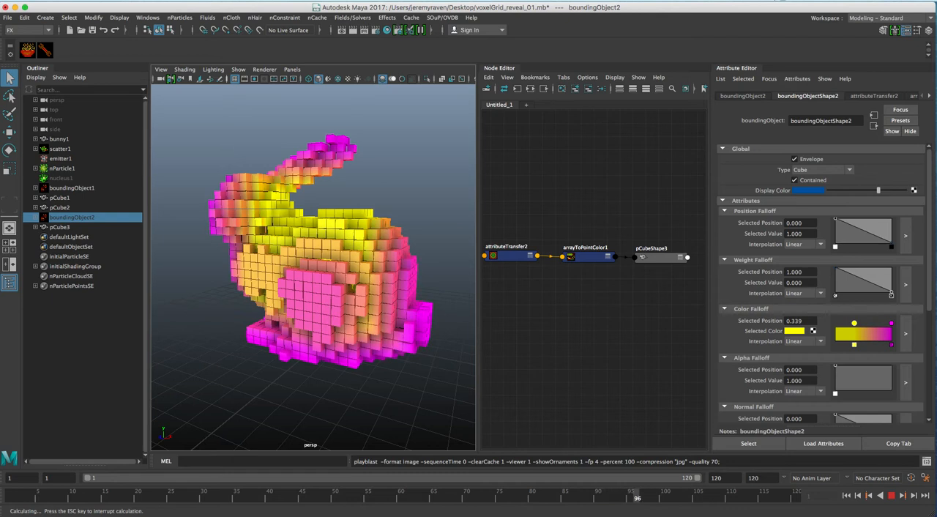
# Step: Stop the running playblast, review the captured voxel reveal in FCheck and close the player
pyautogui.moveTo(598, 514)
pyautogui.press('Escape')
pyautogui.click(811, 503)
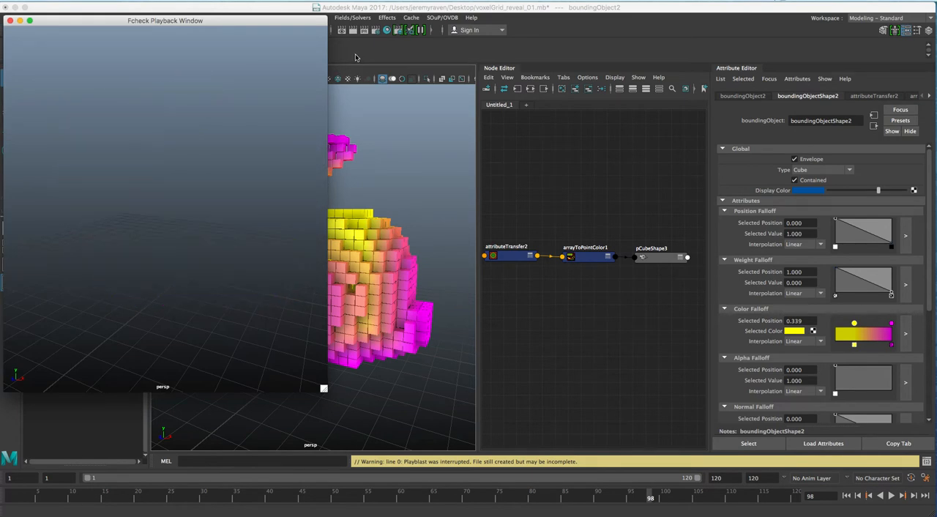
pyautogui.click(319, 24)
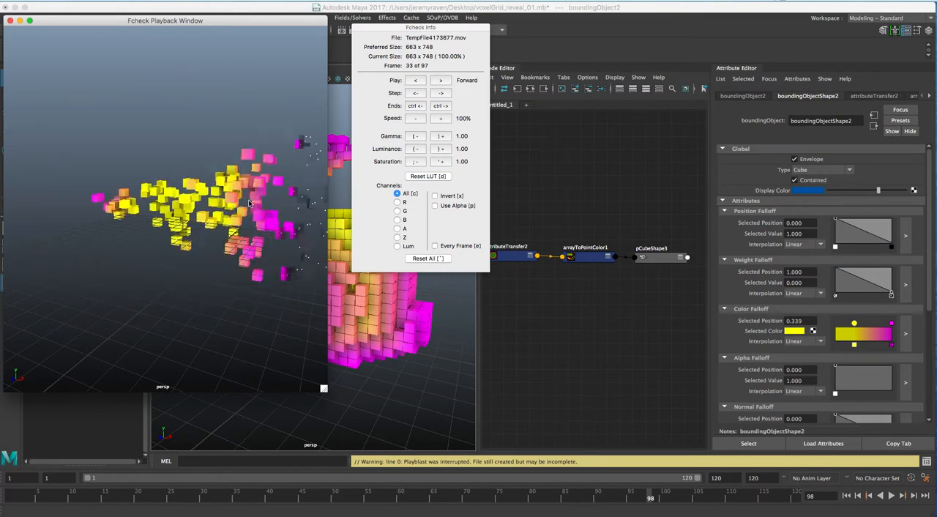
pyautogui.press('Escape')
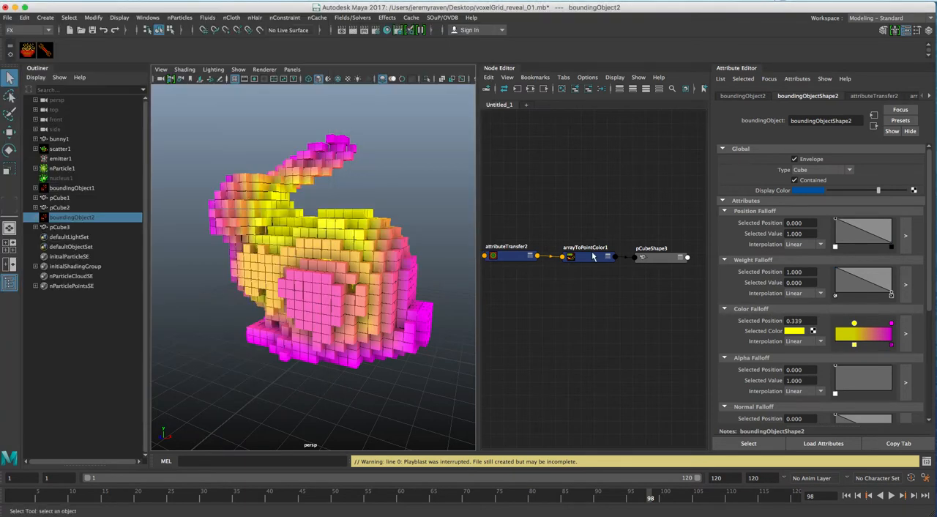
# Step: Select nParticle1, look through its shape attributes and hide it in the scene
pyautogui.scroll(-4, 357, 299)
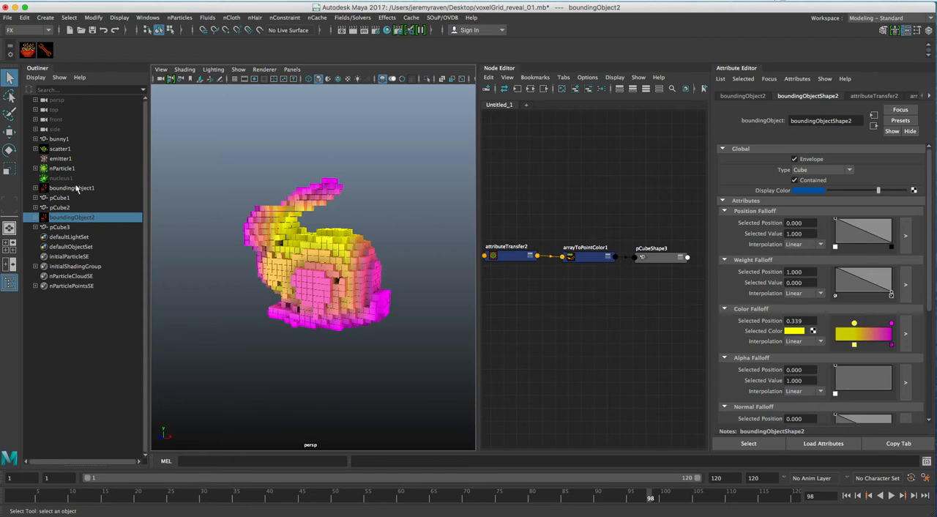
pyautogui.click(71, 170)
pyautogui.scroll(-10, 802, 259)
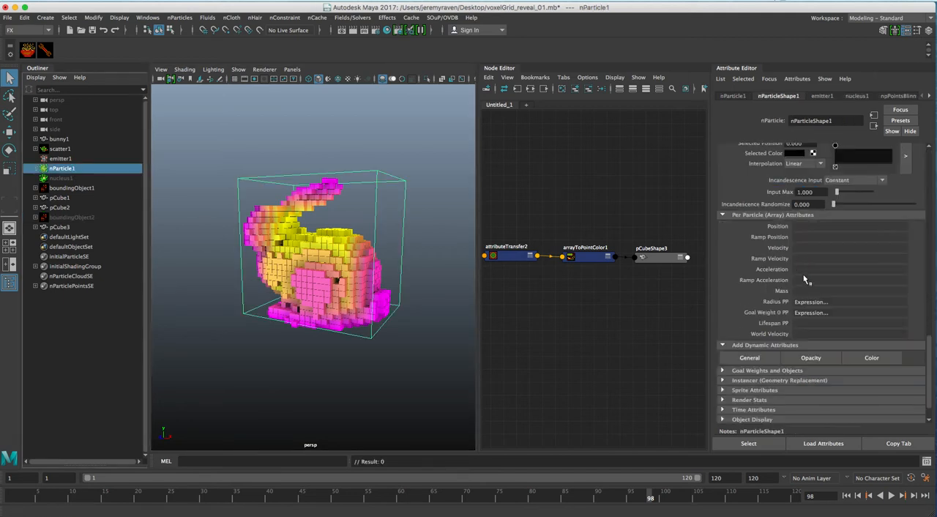
pyautogui.scroll(6, 805, 275)
pyautogui.scroll(5, 806, 280)
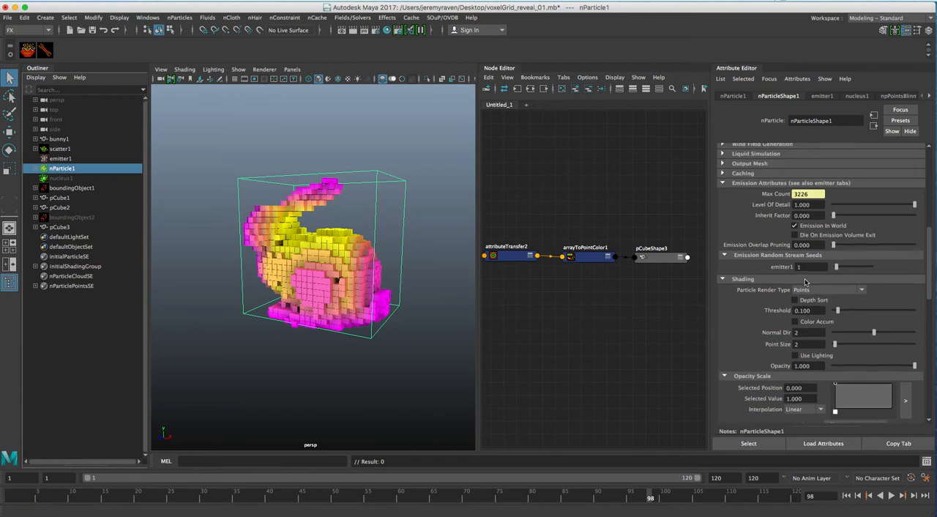
pyautogui.scroll(-1, 887, 306)
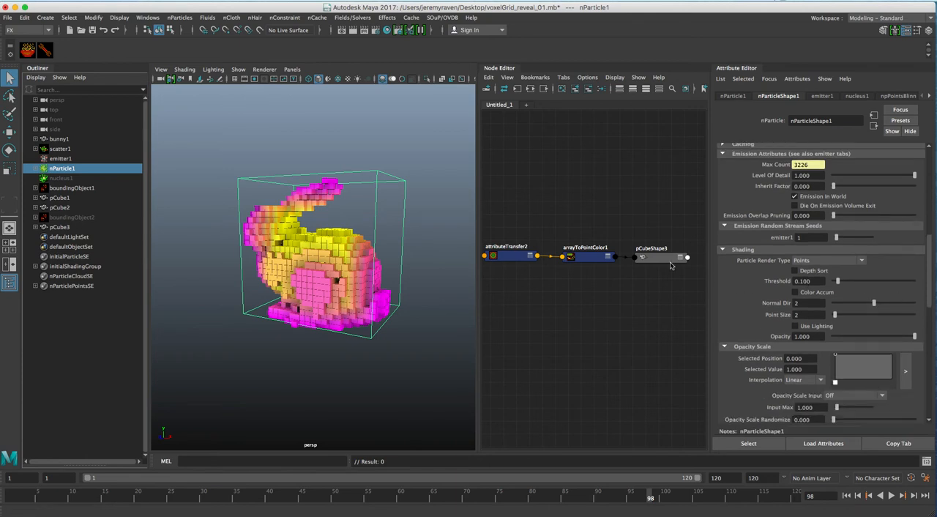
pyautogui.press('h')
# Step: Select boundingObjectShape2 in the node graph and scale the bounding object up uniformly to about 9.39
pyautogui.keyDown('alt'); pyautogui.moveTo(522, 251); pyautogui.dragTo(633, 249, button='middle'); pyautogui.keyUp('alt')
pyautogui.click(520, 267)
pyautogui.scroll(3, 294, 261)
pyautogui.press('r')
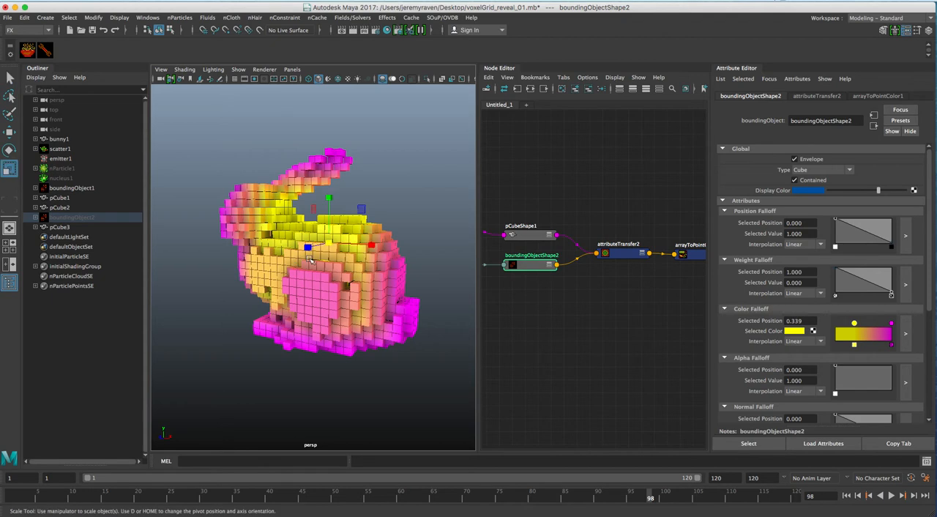
pyautogui.moveTo(334, 244); pyautogui.dragTo(414, 220)
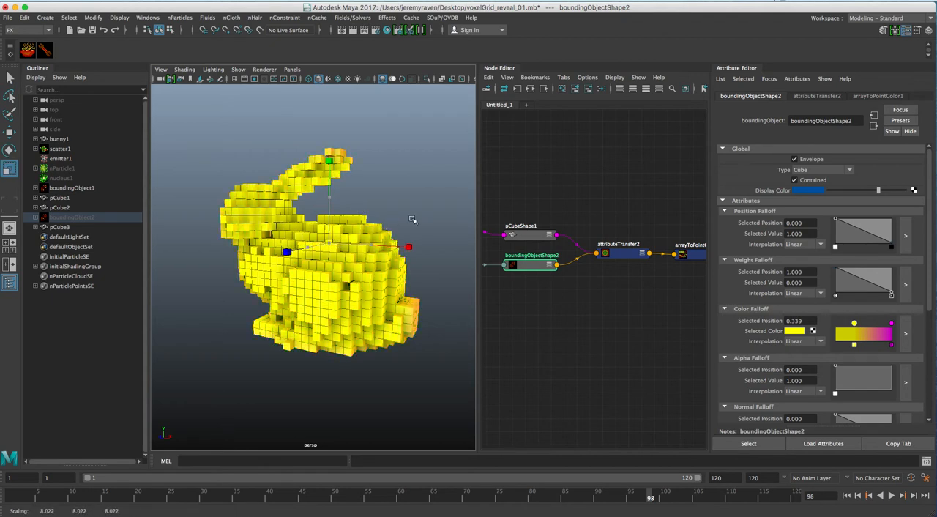
# Step: Shift the yellow marker of boundingObjectShape2's Color Falloff ramp to the ramp's start and the magenta marker to position 0.617
pyautogui.moveTo(856, 323); pyautogui.dragTo(836, 323)
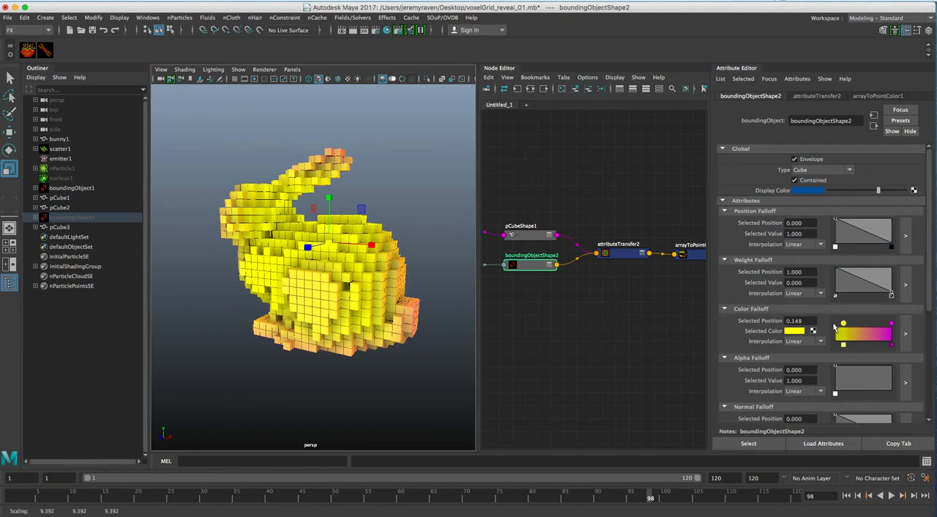
pyautogui.moveTo(892, 324); pyautogui.dragTo(870, 327)
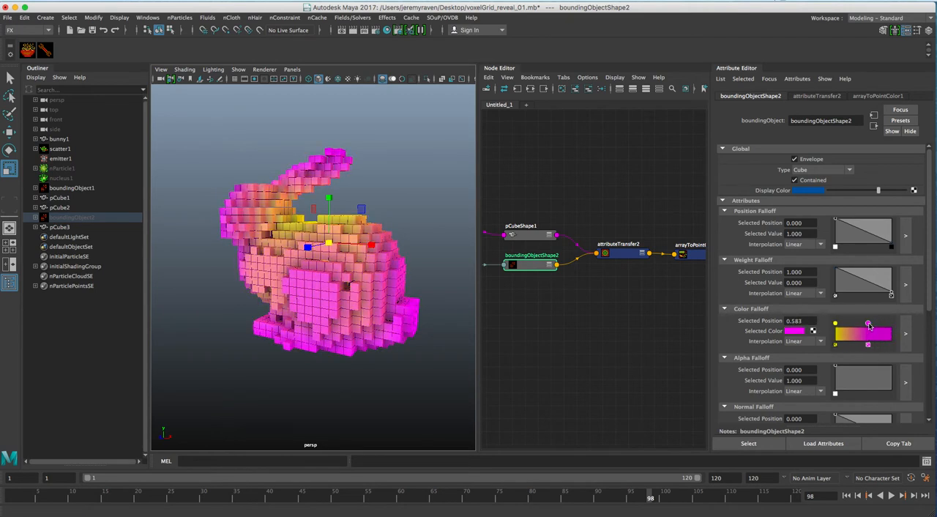
pyautogui.press('q')
pyautogui.moveTo(334, 269)
pyautogui.keyDown('alt'); pyautogui.mouseDown()
pyautogui.moveTo(360, 286)
pyautogui.moveTo(327, 276)
pyautogui.mouseUp(); pyautogui.keyUp('alt')
pyautogui.keyDown('alt'); pyautogui.moveTo(326, 276); pyautogui.dragTo(385, 266, button='right'); pyautogui.keyUp('alt')
pyautogui.keyDown('alt'); pyautogui.moveTo(385, 267); pyautogui.dragTo(379, 272); pyautogui.keyUp('alt')
pyautogui.keyDown('alt'); pyautogui.moveTo(379, 273); pyautogui.dragTo(351, 277, button='right'); pyautogui.keyUp('alt')
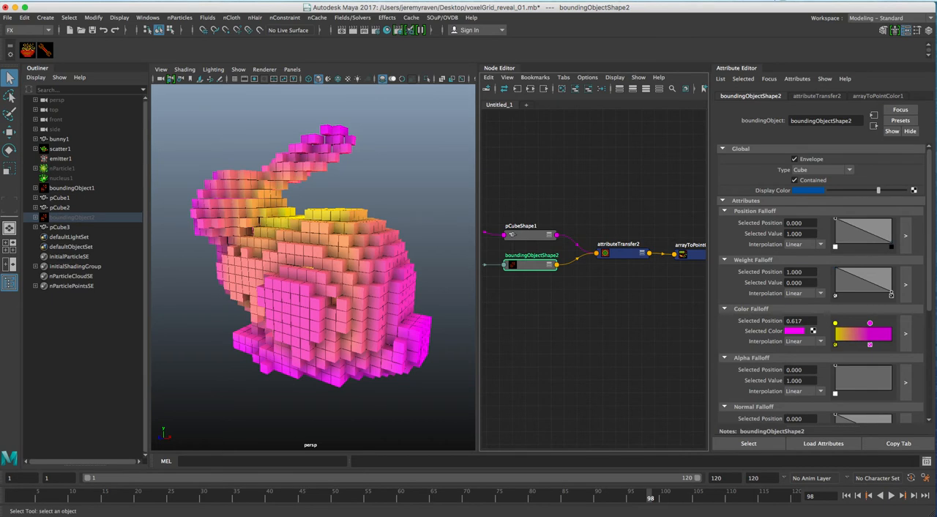
# Step: Clear the selection, playblast the full timeline and check the result in FCheck
pyautogui.click(586, 352)
pyautogui.rightClick(715, 498)
pyautogui.click(737, 493)
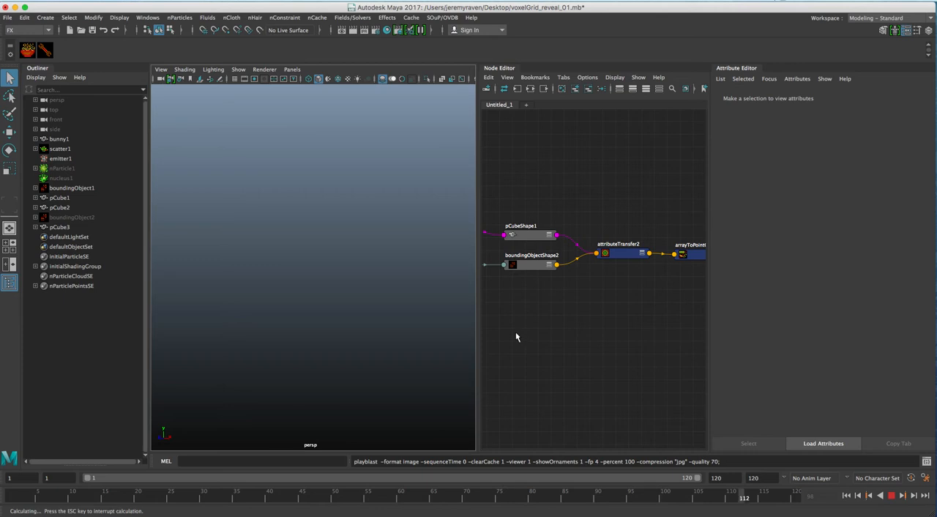
pyautogui.moveTo(767, 511)
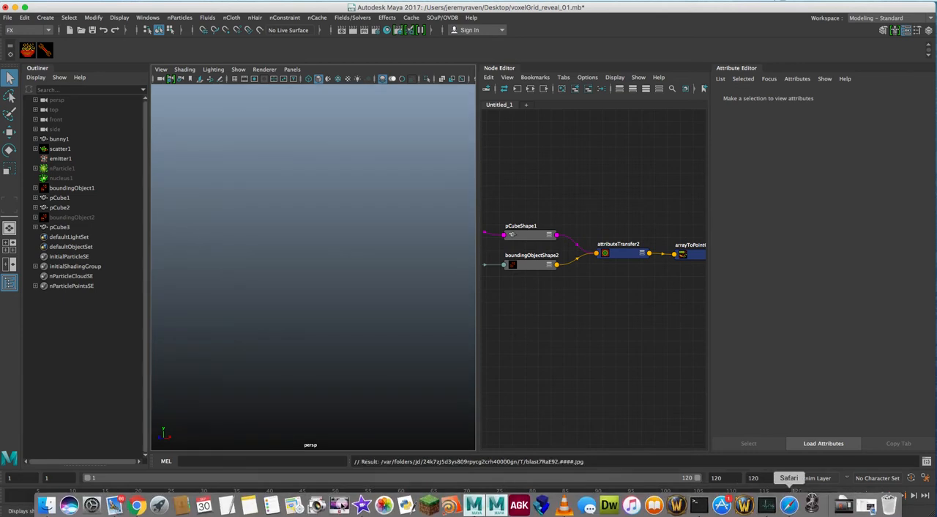
pyautogui.click(810, 504)
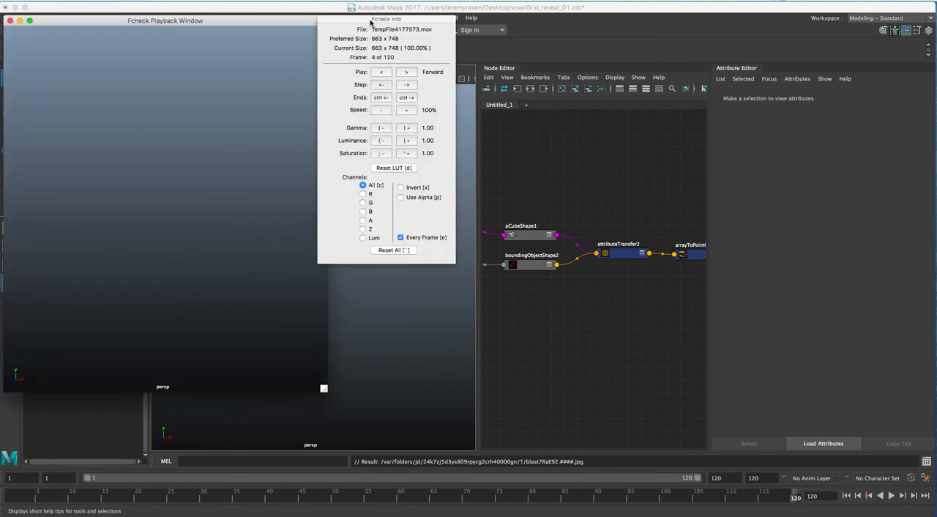
pyautogui.moveTo(371, 22); pyautogui.dragTo(452, 40)
pyautogui.press('super+q')
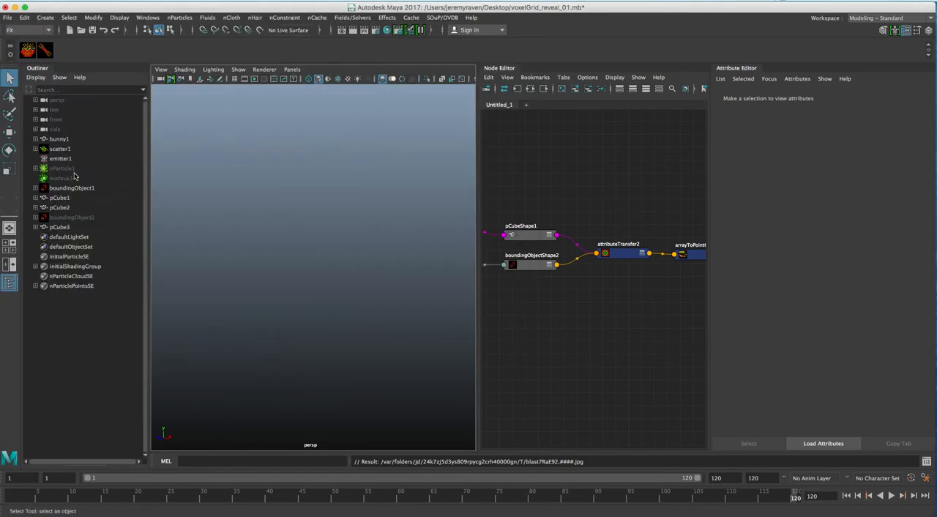
# Step: Show nParticle1 again and start a new playblast of the voxel reveal
pyautogui.click(63, 168)
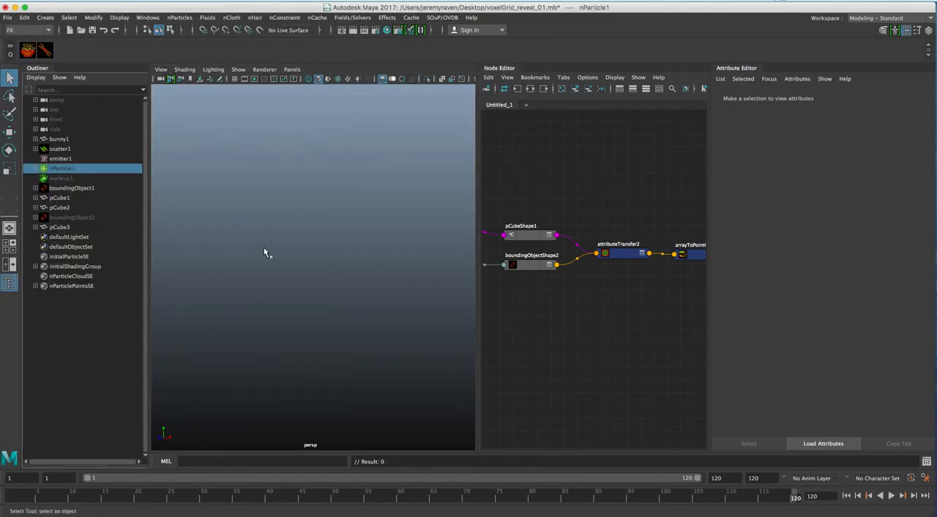
pyautogui.rightClick(769, 498)
pyautogui.click(777, 492)
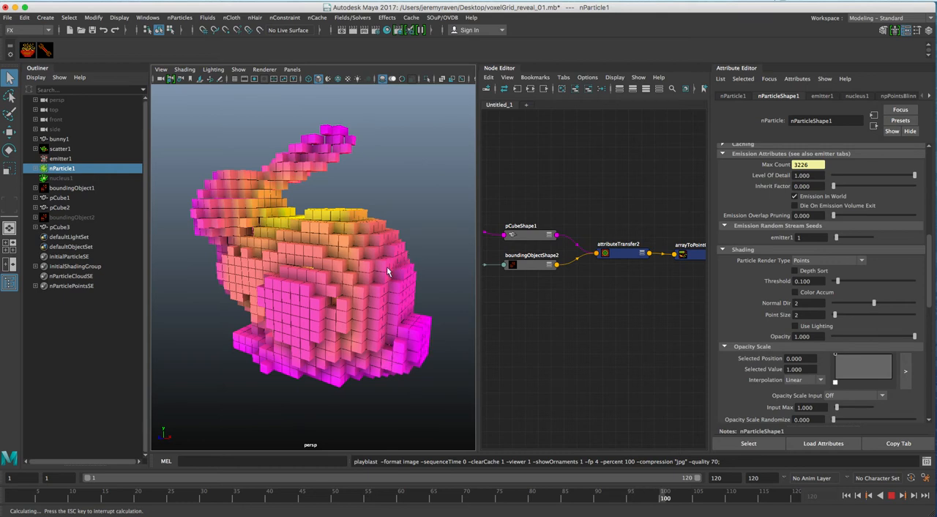
# Step: Stop the playblast and review it in FCheck with Every Frame playback turned off
pyautogui.press('Escape')
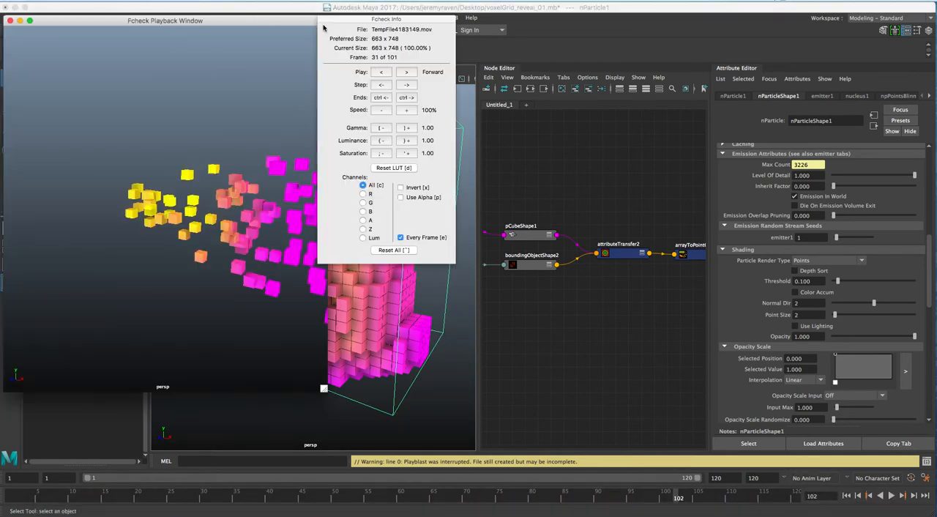
pyautogui.click(432, 238)
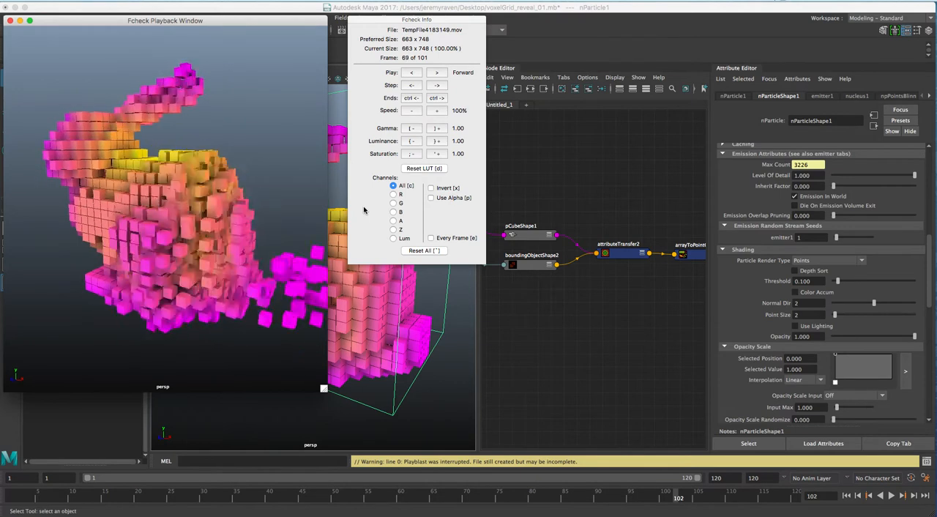
pyautogui.click(571, 185)
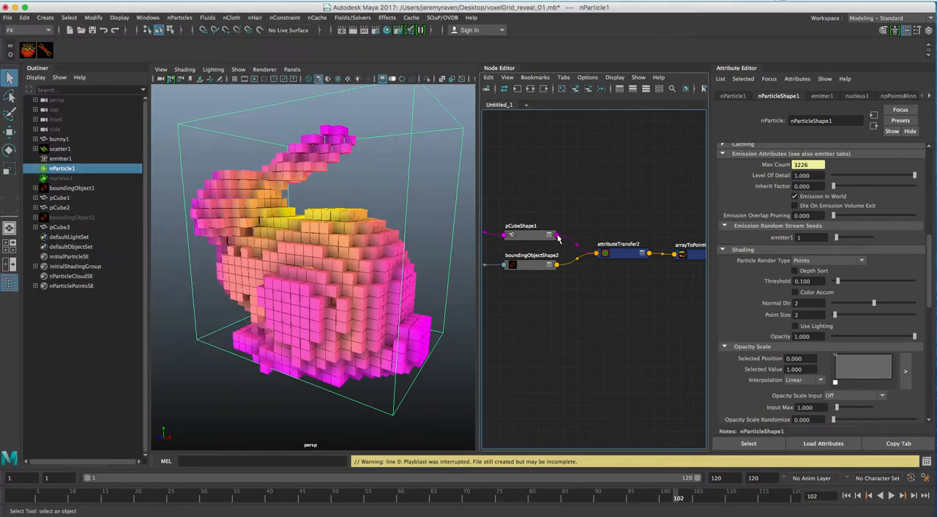
# Step: Rearrange the node graph so scatterShape1 and nParticleShape1 sit side by side below attributeTransfer1
pyautogui.moveTo(538, 225)
pyautogui.keyDown('alt'); pyautogui.mouseDown(button='middle')
pyautogui.moveTo(669, 224)
pyautogui.moveTo(584, 215)
pyautogui.moveTo(672, 214)
pyautogui.moveTo(549, 220)
pyautogui.moveTo(637, 244)
pyautogui.mouseUp(button='middle'); pyautogui.keyUp('alt')
pyautogui.moveTo(635, 241); pyautogui.dragTo(585, 263)
pyautogui.keyDown('alt'); pyautogui.moveTo(601, 213); pyautogui.dragTo(678, 197, button='middle'); pyautogui.keyUp('alt')
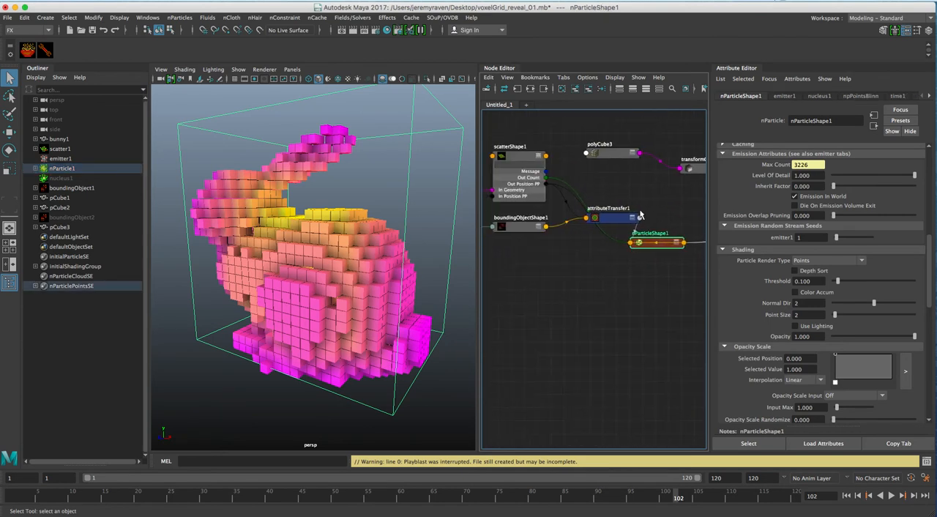
pyautogui.moveTo(518, 156); pyautogui.dragTo(546, 272)
pyautogui.moveTo(649, 250); pyautogui.dragTo(641, 274)
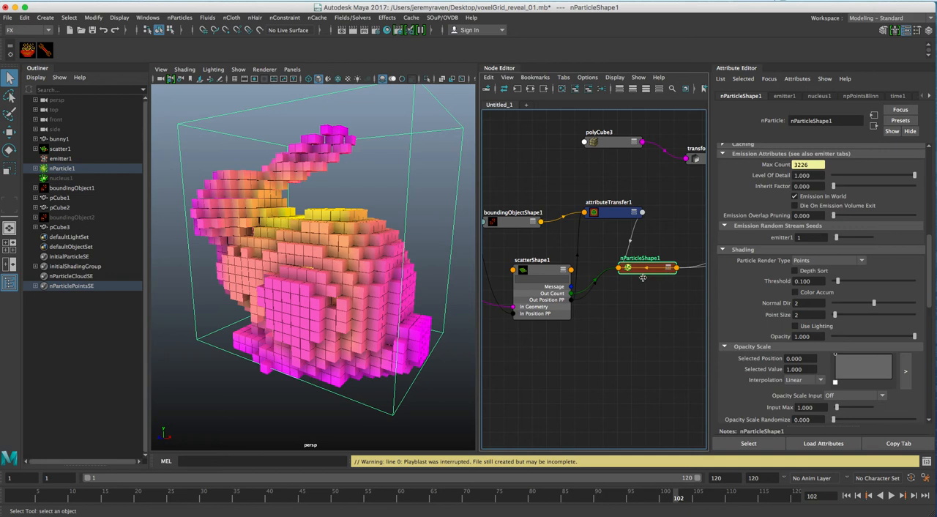
pyautogui.keyDown('alt'); pyautogui.moveTo(658, 271); pyautogui.dragTo(660, 244, button='middle'); pyautogui.keyUp('alt')
pyautogui.moveTo(661, 243); pyautogui.dragTo(658, 267)
pyautogui.keyDown('alt'); pyautogui.moveTo(650, 267); pyautogui.dragTo(625, 265, button='right'); pyautogui.keyUp('alt')
pyautogui.keyDown('alt'); pyautogui.moveTo(624, 266); pyautogui.dragTo(572, 265, button='middle'); pyautogui.keyUp('alt')
# Step: Examine nParticleShape1's creation and runtime-after-dynamics expressions in the Expression Editor and close it
pyautogui.scroll(-3, 789, 292)
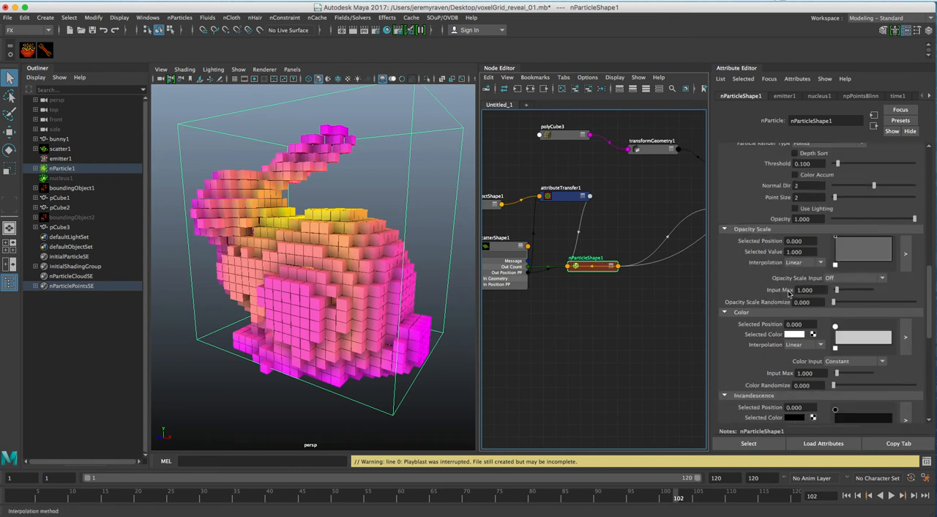
pyautogui.scroll(-7, 790, 293)
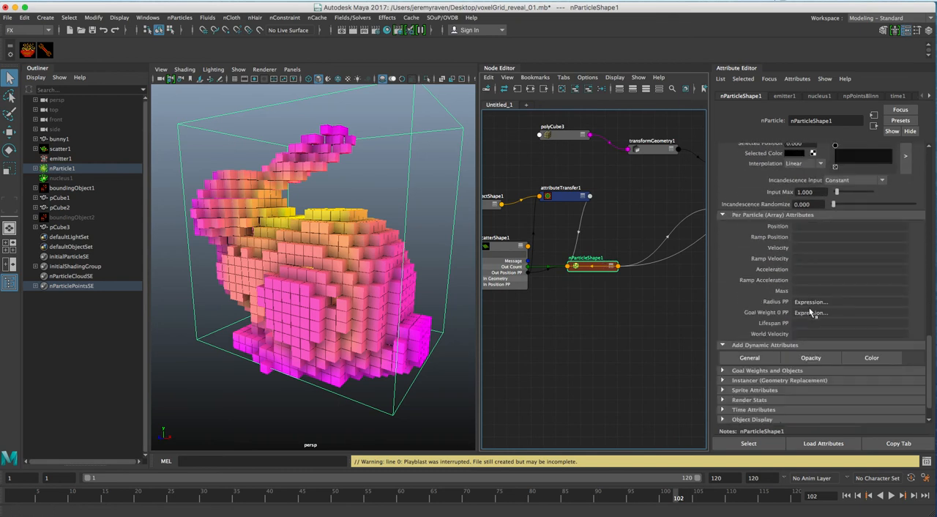
pyautogui.click(147, 16)
pyautogui.moveTo(170, 63)
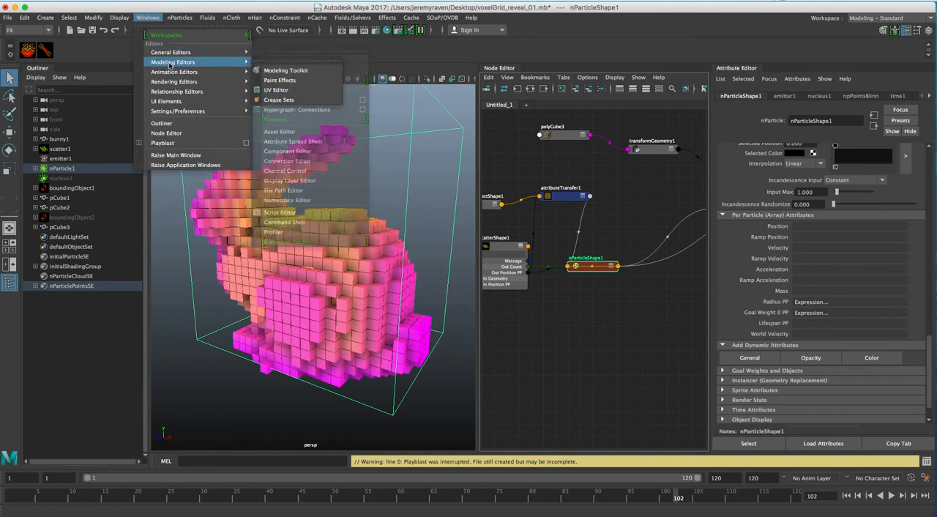
pyautogui.click(279, 174)
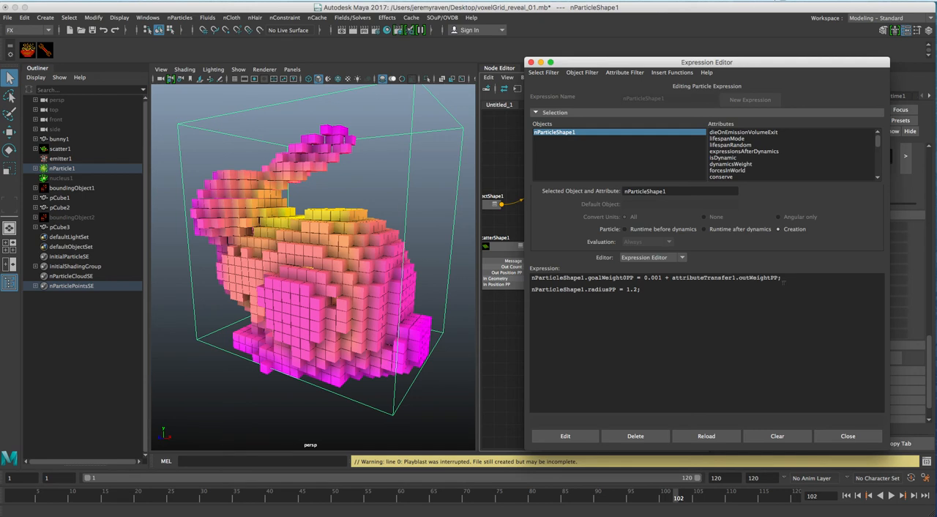
pyautogui.click(738, 230)
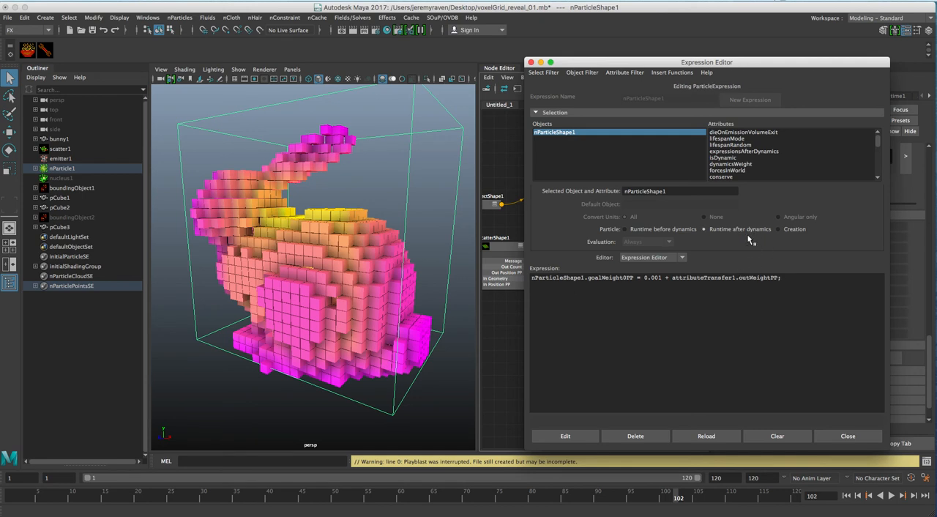
pyautogui.click(780, 229)
pyautogui.click(842, 437)
# Step: Examine how pCubeShape1 and boundingObjectShape2 feed attributeTransfer2 in the node graph
pyautogui.moveTo(597, 289)
pyautogui.keyDown('alt'); pyautogui.mouseDown(button='middle')
pyautogui.moveTo(640, 304)
pyautogui.moveTo(621, 310)
pyautogui.moveTo(562, 299)
pyautogui.moveTo(581, 287)
pyautogui.moveTo(501, 289)
pyautogui.moveTo(579, 288)
pyautogui.moveTo(547, 296)
pyautogui.mouseUp(button='middle'); pyautogui.keyUp('alt')
pyautogui.scroll(-1, 612, 297)
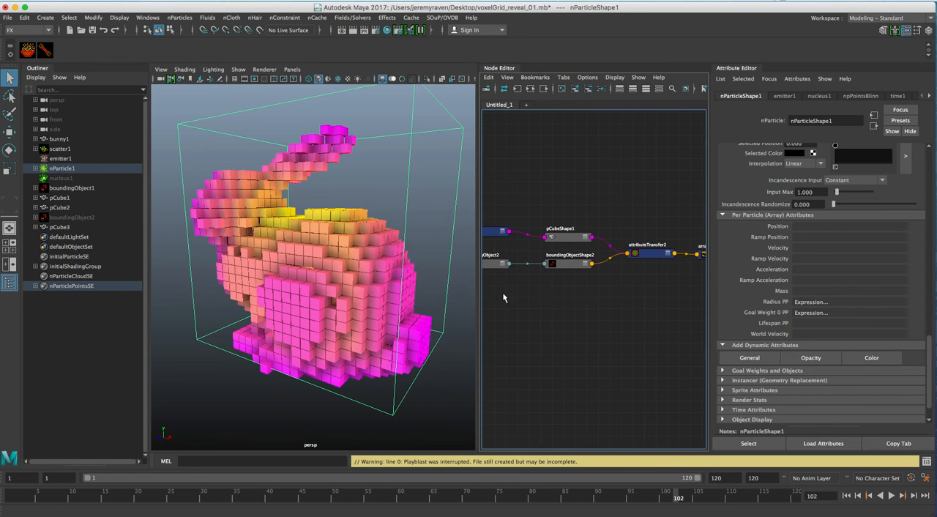